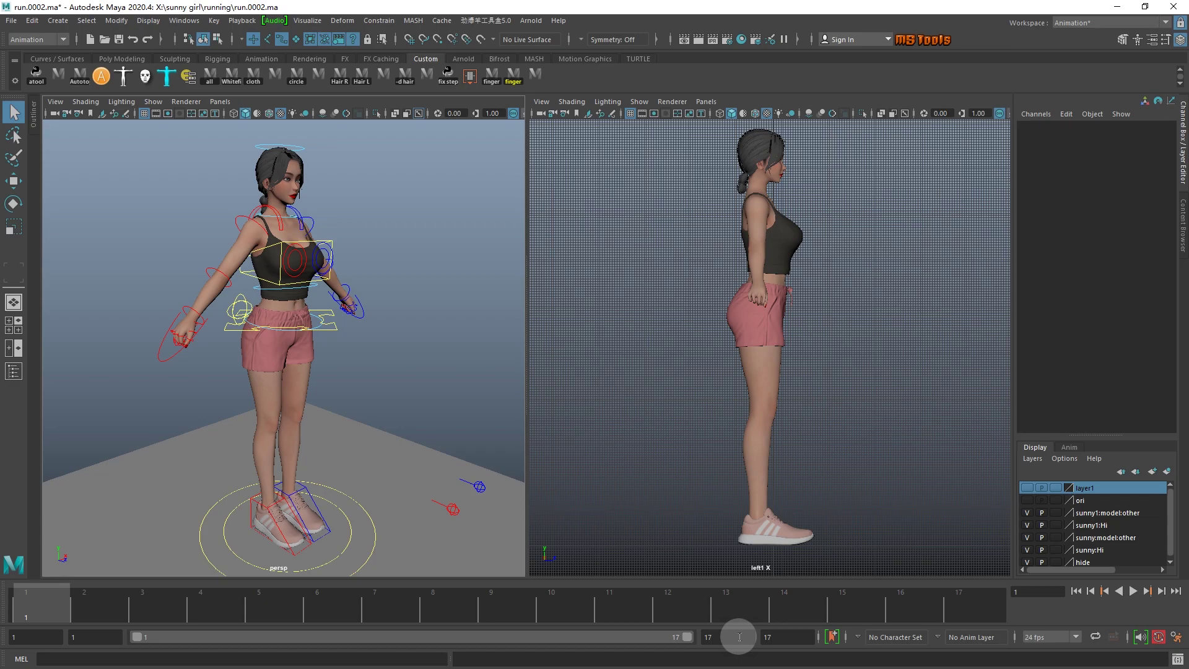
# - Add red single-frame bookmarks to the timeline at frames 1, 9 and 17
pyautogui.click(834, 637)
pyautogui.click(537, 426)
pyautogui.click(526, 617)
pyautogui.click(833, 637)
pyautogui.click(545, 426)
pyautogui.click(989, 614)
pyautogui.click(834, 636)
pyautogui.click(544, 426)
# - Add white timeline bookmarks at frames 4, 6, 12 and 14
pyautogui.click(223, 613)
pyautogui.click(833, 636)
pyautogui.click(334, 613)
pyautogui.click(835, 637)
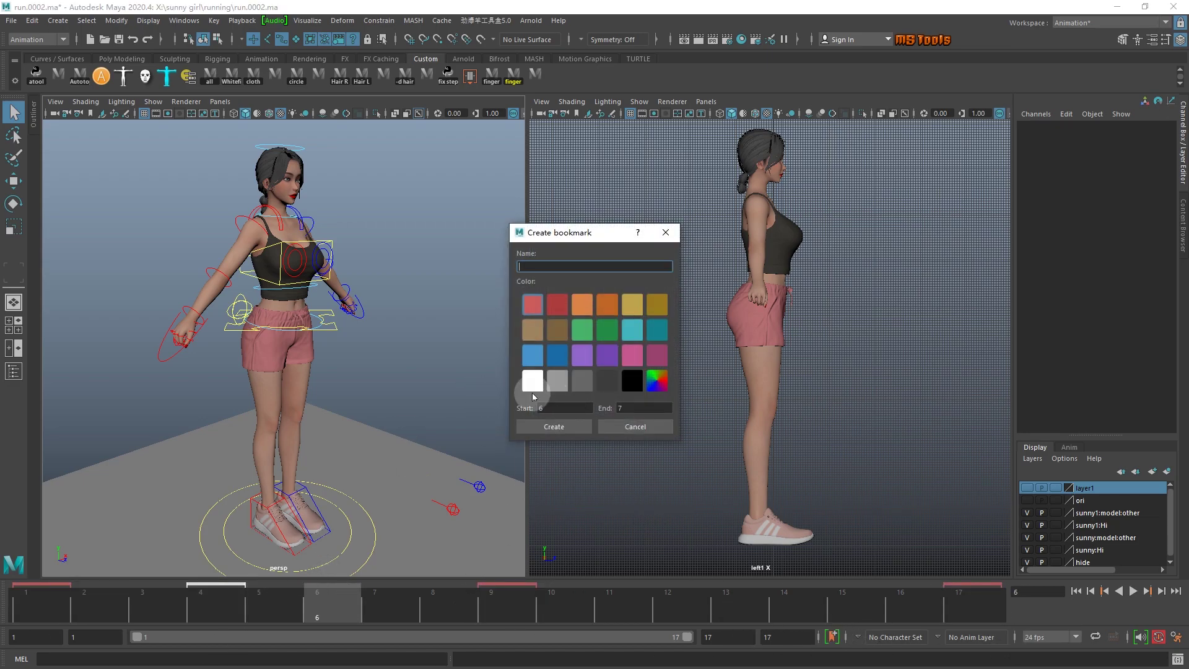
pyautogui.click(545, 426)
pyautogui.click(681, 613)
pyautogui.click(834, 635)
pyautogui.click(549, 428)
pyautogui.click(788, 590)
pyautogui.click(834, 636)
pyautogui.click(560, 429)
# - Key the root and both foot controls at frame 1, and lower the root to a Translate Y of about -8.721
pyautogui.hotkey('alt', '.')
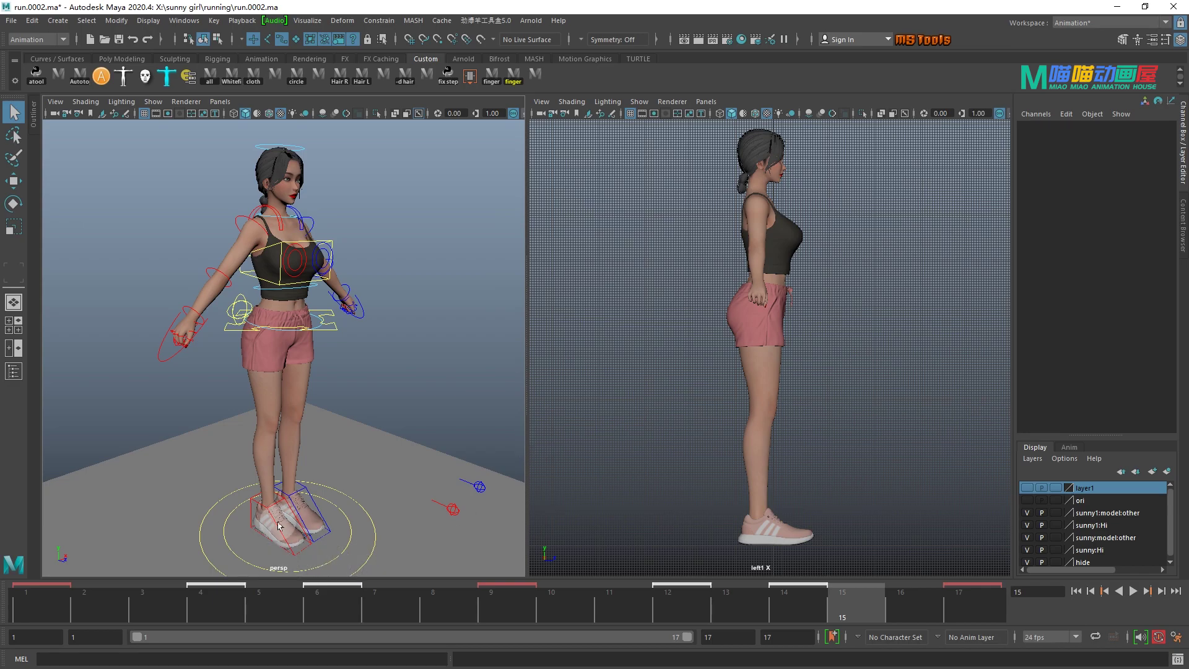
pyautogui.click(313, 543)
pyautogui.click(36, 612)
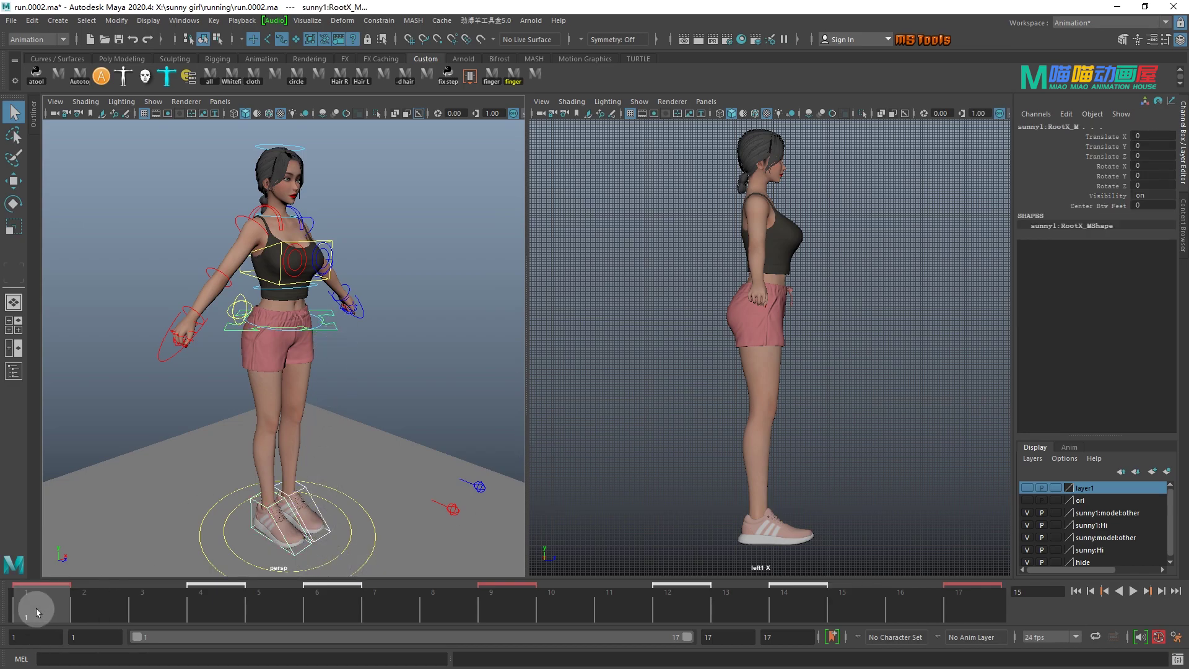
pyautogui.keyDown('alt'); pyautogui.moveTo(249, 351); pyautogui.dragTo(464, 387, button='right'); pyautogui.keyUp('alt')
pyautogui.press('w')
pyautogui.moveTo(463, 385); pyautogui.dragTo(463, 385, button='middle')
pyautogui.press('e')
pyautogui.keyDown('alt'); pyautogui.moveTo(463, 386); pyautogui.dragTo(363, 430, button='right'); pyautogui.keyUp('alt')
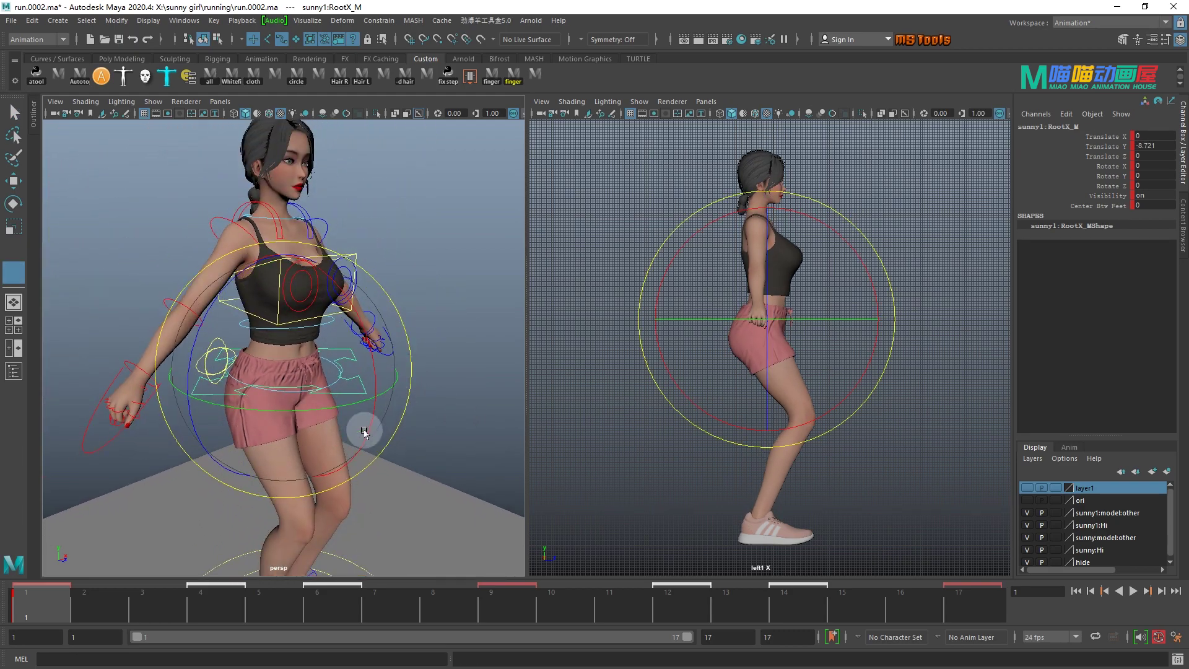
# - Move the left foot control forward at frame 1: Translate X -1, Translate Z about 39.078, Rotate Y 5, Roll -16.6
pyautogui.keyDown('alt'); pyautogui.moveTo(363, 430); pyautogui.dragTo(247, 321, button='middle'); pyautogui.keyUp('alt')
pyautogui.keyDown('alt'); pyautogui.moveTo(247, 322); pyautogui.dragTo(273, 427, button='right'); pyautogui.keyUp('alt')
pyautogui.click(284, 480)
pyautogui.keyDown('alt'); pyautogui.moveTo(286, 488); pyautogui.dragTo(355, 459); pyautogui.keyUp('alt')
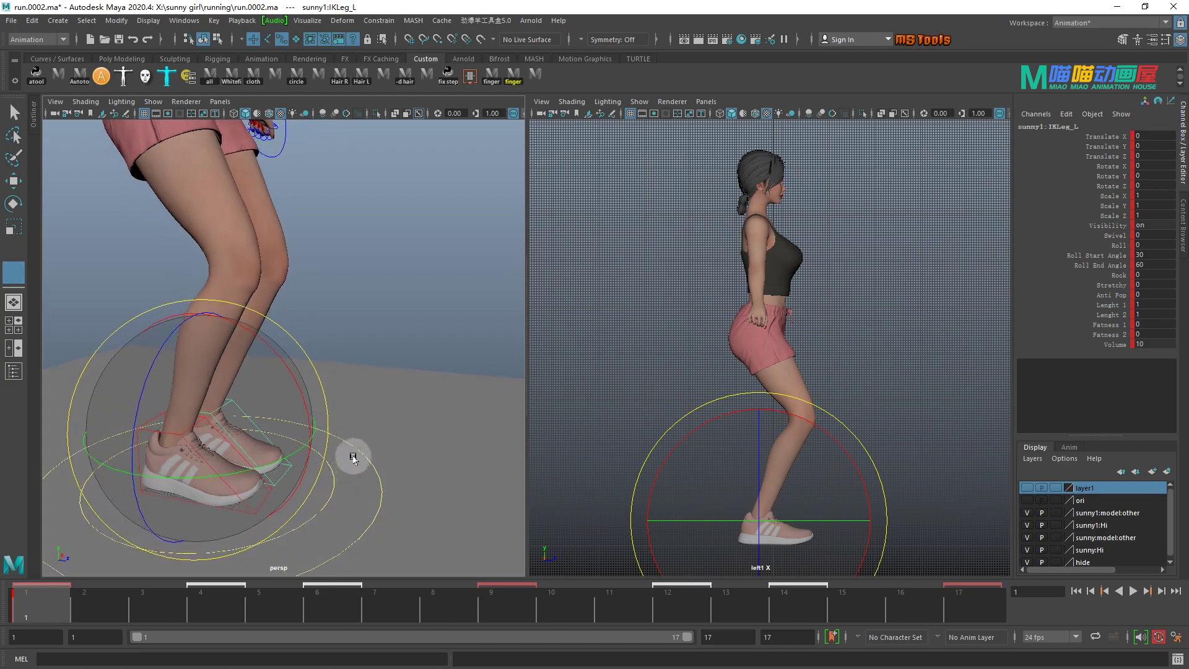
pyautogui.keyDown('alt'); pyautogui.moveTo(355, 458); pyautogui.dragTo(227, 418, button='right'); pyautogui.keyUp('alt')
pyautogui.press('w')
pyautogui.moveTo(226, 418); pyautogui.dragTo(246, 417, button='middle')
pyautogui.press('e')
# - Lift the right foot control behind the body at frame 1: Translate Y 27.823, Translate Z -52.859, Rotate X 82.695, Rotate Y -5
pyautogui.keyDown('alt'); pyautogui.moveTo(243, 417); pyautogui.dragTo(420, 395); pyautogui.keyUp('alt')
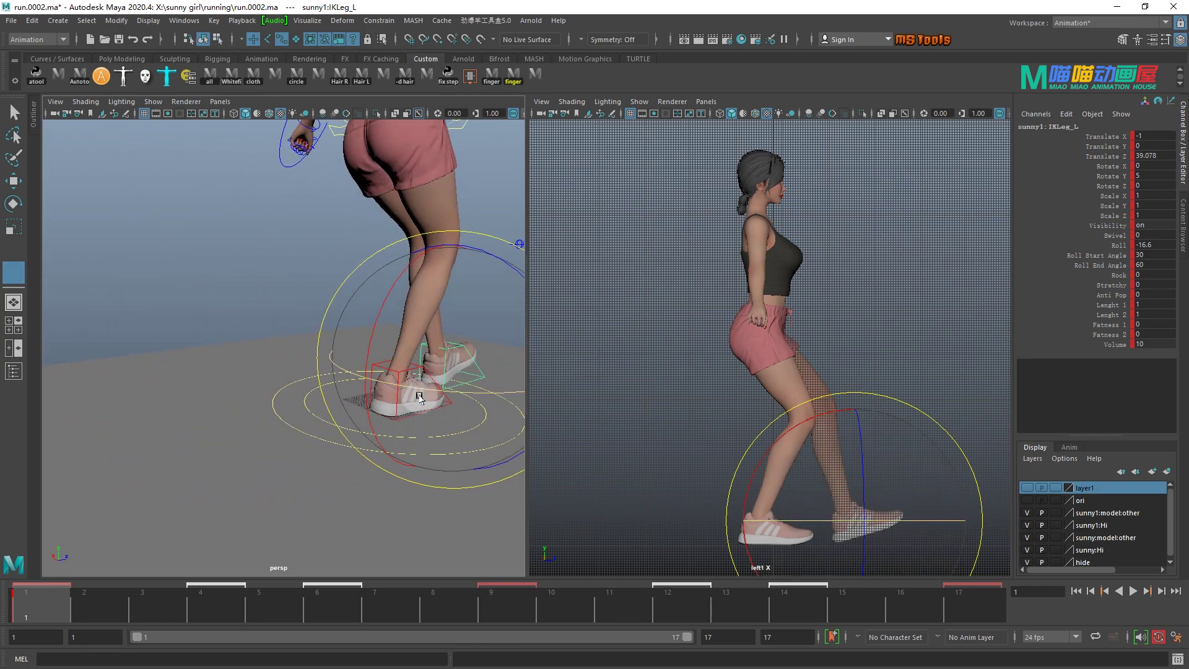
pyautogui.press('q')
pyautogui.click(422, 413)
pyautogui.press('w')
pyautogui.moveTo(422, 413); pyautogui.dragTo(422, 413, button='middle')
pyautogui.press('e')
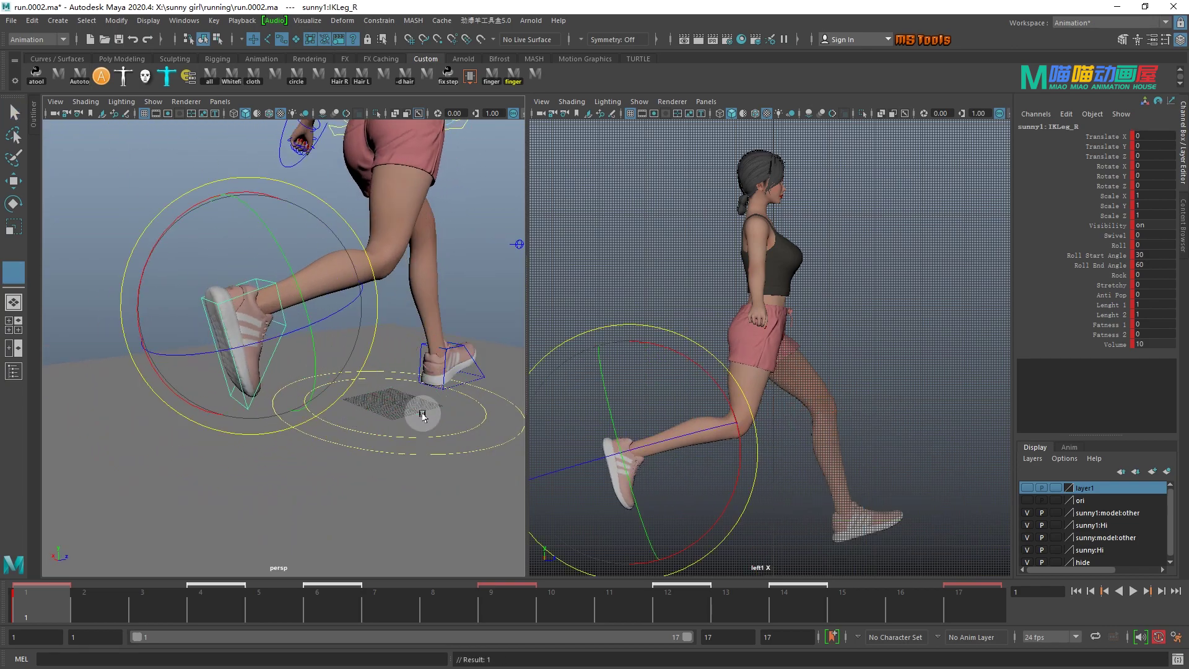
# - Select the root and both foot controls and key their frame 1 pose at frame 4
pyautogui.press('q')
pyautogui.click(465, 350)
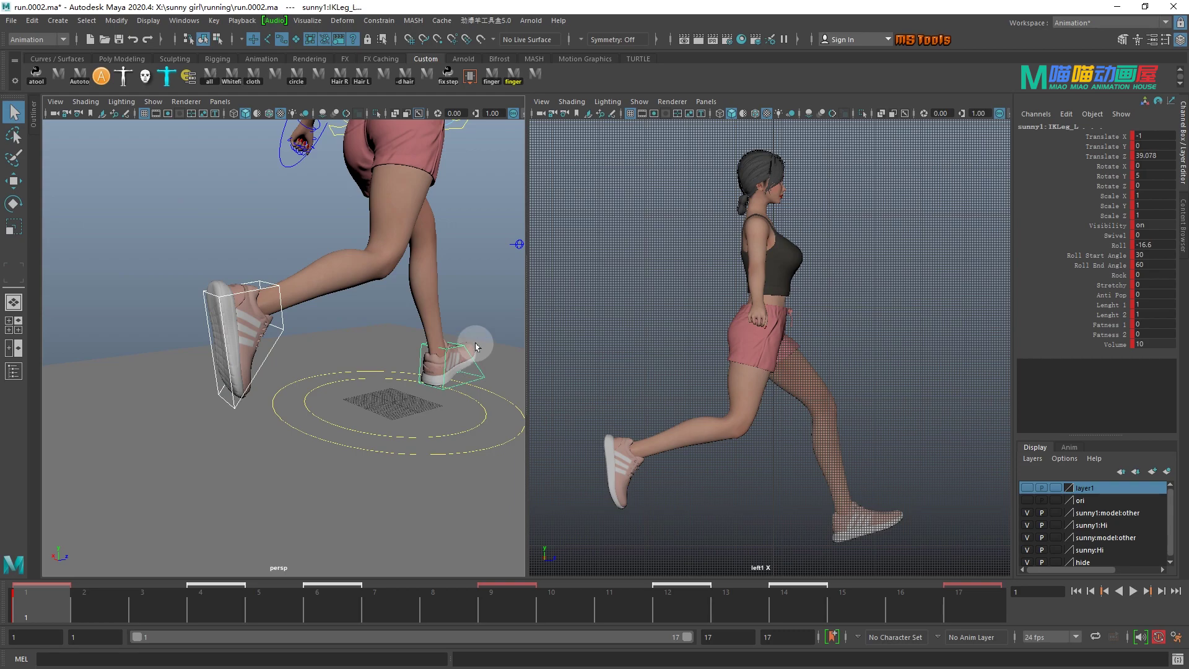
pyautogui.keyDown('alt'); pyautogui.moveTo(476, 351); pyautogui.dragTo(402, 271); pyautogui.keyUp('alt')
pyautogui.click(436, 269)
pyautogui.click(217, 598)
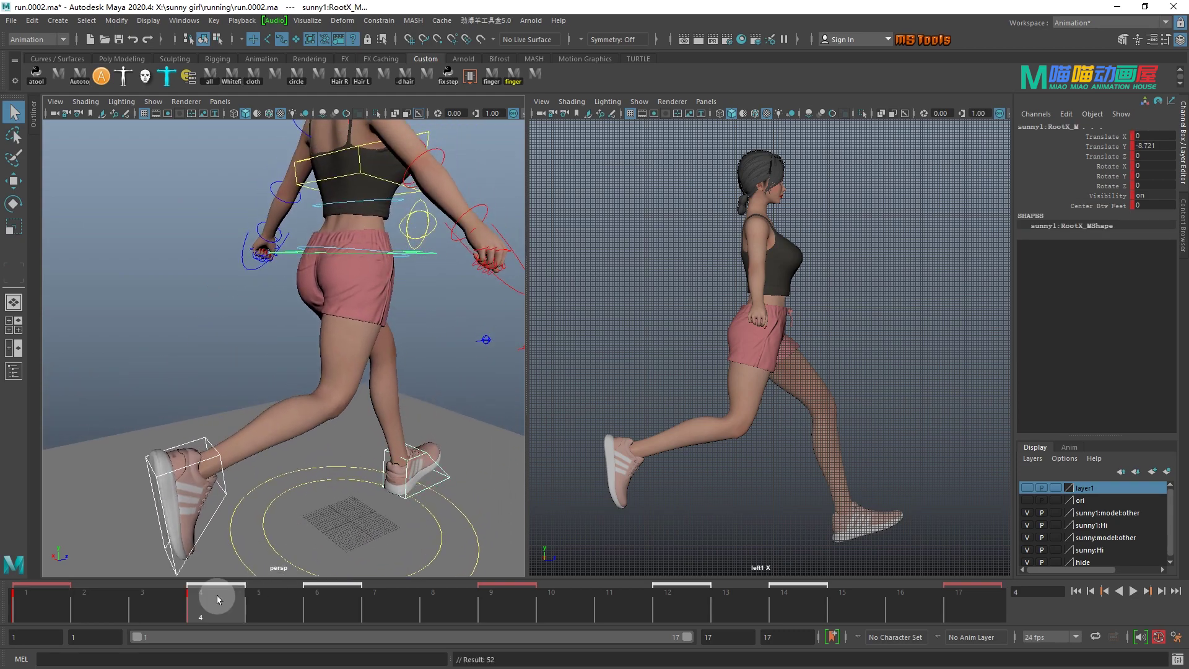
# - Lower the root control at frame 4 to a Translate Y of about -11.037
pyautogui.keyDown('alt'); pyautogui.moveTo(398, 337); pyautogui.dragTo(346, 347); pyautogui.keyUp('alt')
pyautogui.keyDown('alt'); pyautogui.moveTo(347, 346); pyautogui.dragTo(477, 272, button='right'); pyautogui.keyUp('alt')
pyautogui.press('w')
pyautogui.moveTo(485, 346); pyautogui.dragTo(484, 349, button='middle')
pyautogui.press('e')
pyautogui.keyDown('alt'); pyautogui.moveTo(473, 348); pyautogui.dragTo(341, 436, button='right'); pyautogui.keyUp('alt')
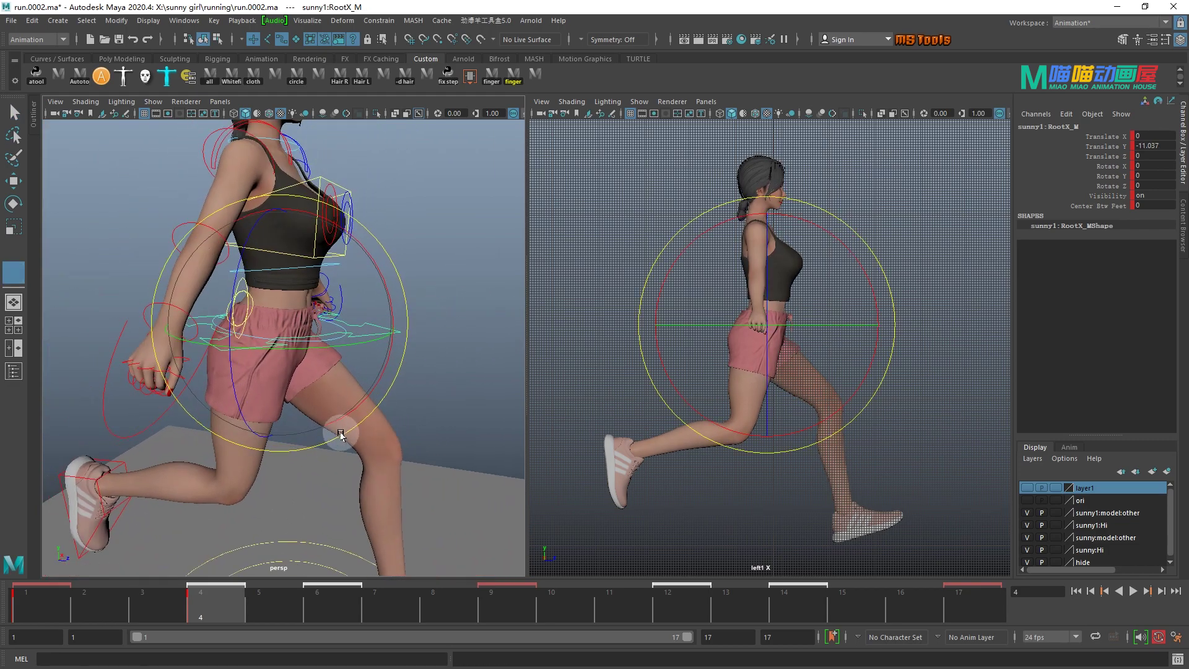
# - Plant the left foot flat beneath the body at frame 4, with Translate Z about -2.431 and Roll 0
pyautogui.keyDown('alt'); pyautogui.moveTo(340, 435); pyautogui.dragTo(450, 441, button='middle'); pyautogui.keyUp('alt')
pyautogui.click(431, 471)
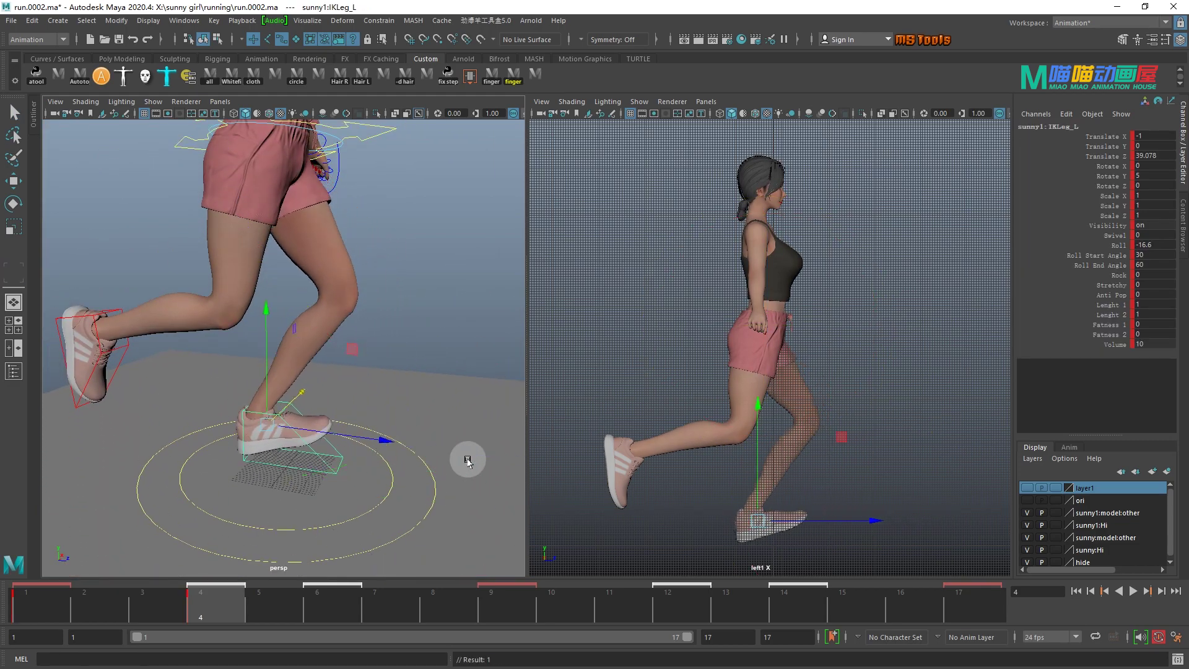
pyautogui.press('e')
# - Bring the right foot control forward and up at frame 4: Translate Y 38.669, Translate Z -19.071, Rotate X 95.971
pyautogui.keyDown('alt'); pyautogui.moveTo(225, 397); pyautogui.dragTo(258, 371); pyautogui.keyUp('alt')
pyautogui.click(82, 359)
pyautogui.press('w')
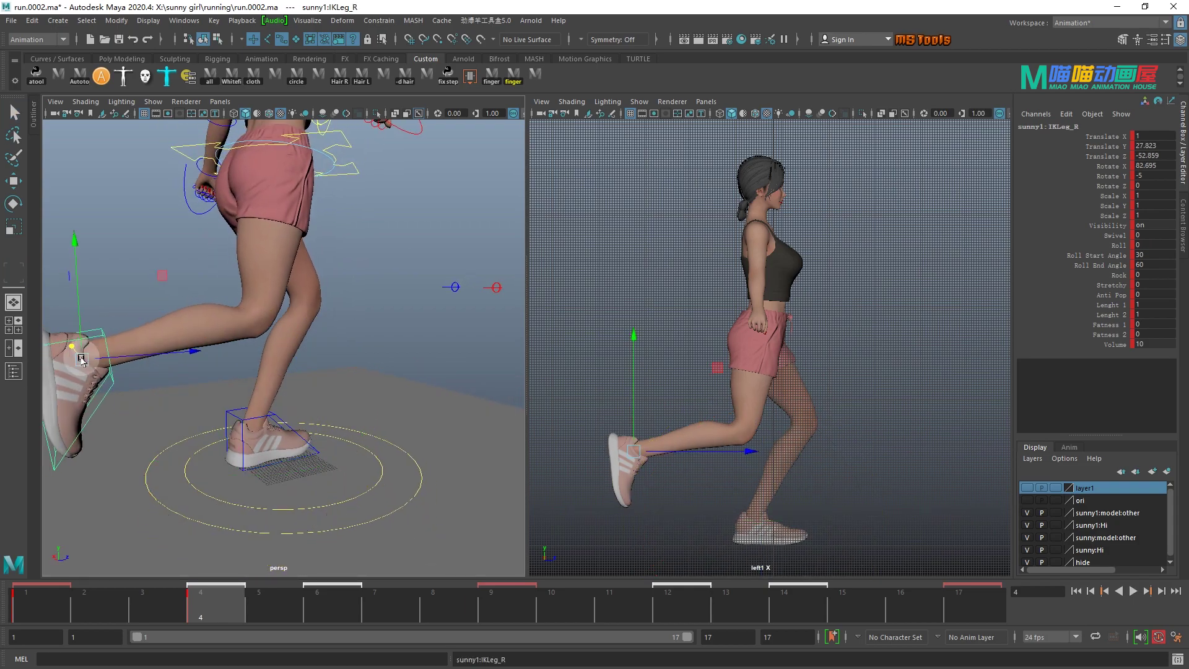
pyautogui.press('e')
pyautogui.press('q')
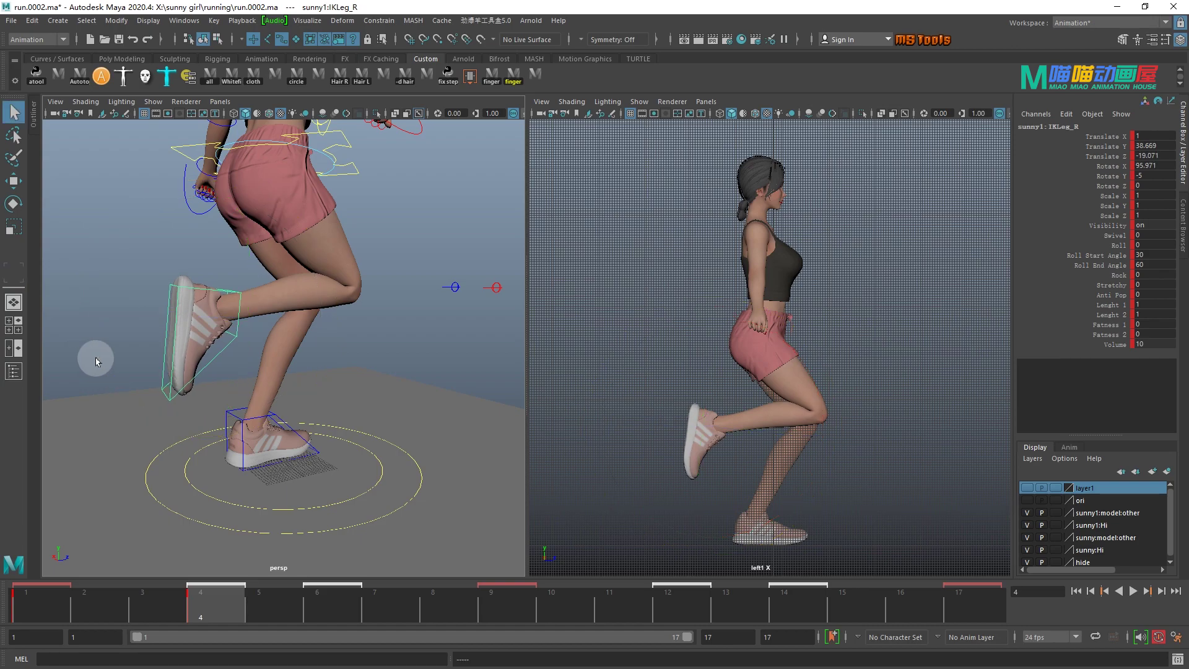
# - Select both foot controls and the root, and key their frame 4 pose at frame 6
pyautogui.keyDown('shift'); pyautogui.click(310, 454); pyautogui.keyUp('shift')
pyautogui.keyDown('alt'); pyautogui.moveTo(346, 398); pyautogui.dragTo(310, 504, button='middle'); pyautogui.keyUp('alt')
pyautogui.keyDown('alt'); pyautogui.moveTo(360, 255); pyautogui.dragTo(319, 268); pyautogui.keyUp('alt')
pyautogui.keyDown('shift'); pyautogui.click(320, 283); pyautogui.keyUp('shift')
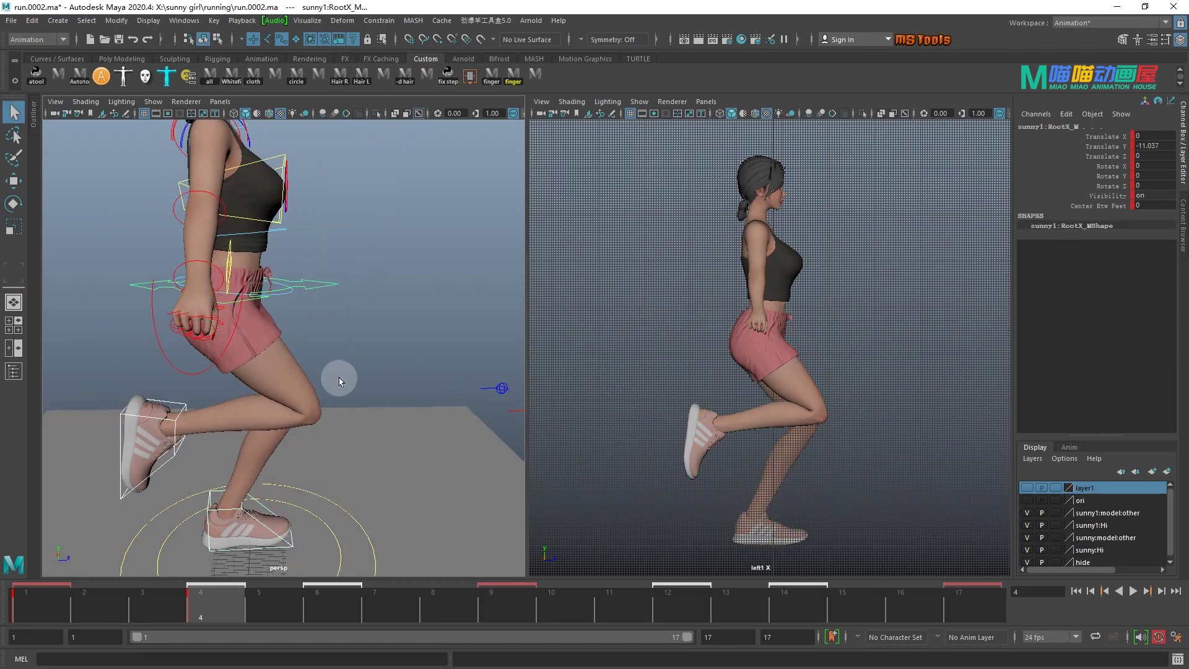
pyautogui.moveTo(322, 607); pyautogui.dragTo(340, 614)
# - Raise the root control at frame 6 to a Translate Y of about -6.23
pyautogui.keyDown('alt'); pyautogui.moveTo(354, 309); pyautogui.dragTo(319, 303); pyautogui.keyUp('alt')
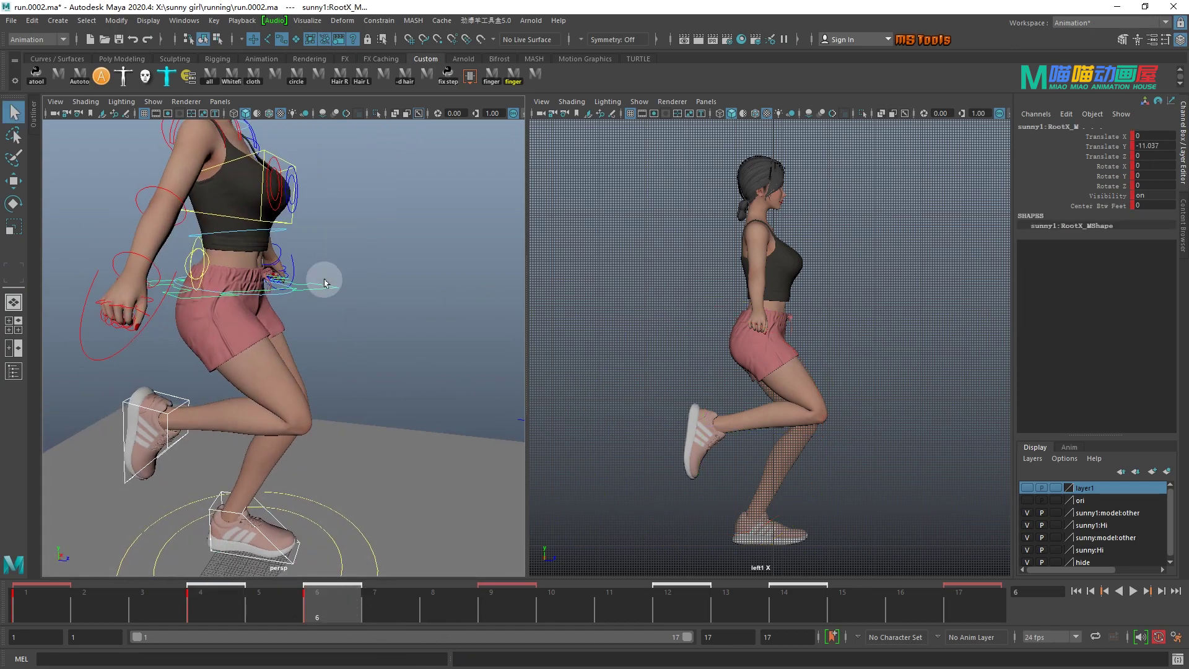
pyautogui.keyDown('alt'); pyautogui.moveTo(318, 303); pyautogui.dragTo(443, 475, button='middle'); pyautogui.keyUp('alt')
pyautogui.keyDown('alt'); pyautogui.moveTo(443, 475); pyautogui.dragTo(417, 435, button='right'); pyautogui.keyUp('alt')
pyautogui.keyDown('alt'); pyautogui.moveTo(417, 435); pyautogui.dragTo(433, 325); pyautogui.keyUp('alt')
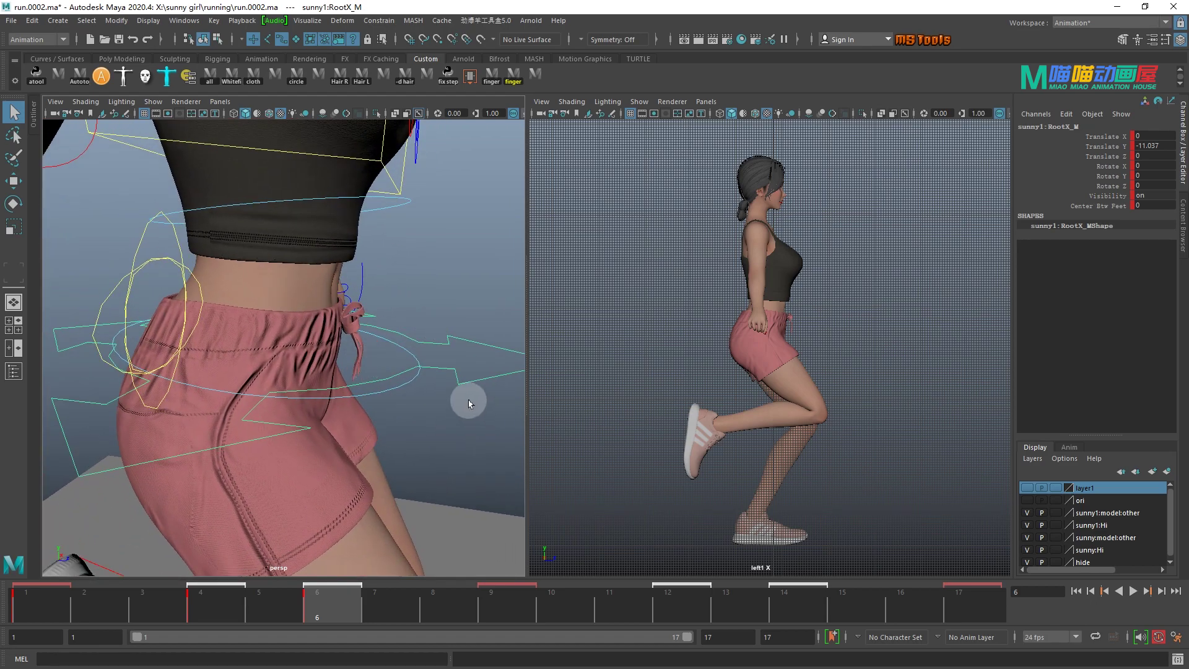
pyautogui.press('w')
pyautogui.moveTo(469, 404); pyautogui.dragTo(469, 401, button='middle')
pyautogui.press('e')
pyautogui.keyDown('alt'); pyautogui.moveTo(469, 403); pyautogui.dragTo(313, 443, button='right'); pyautogui.keyUp('alt')
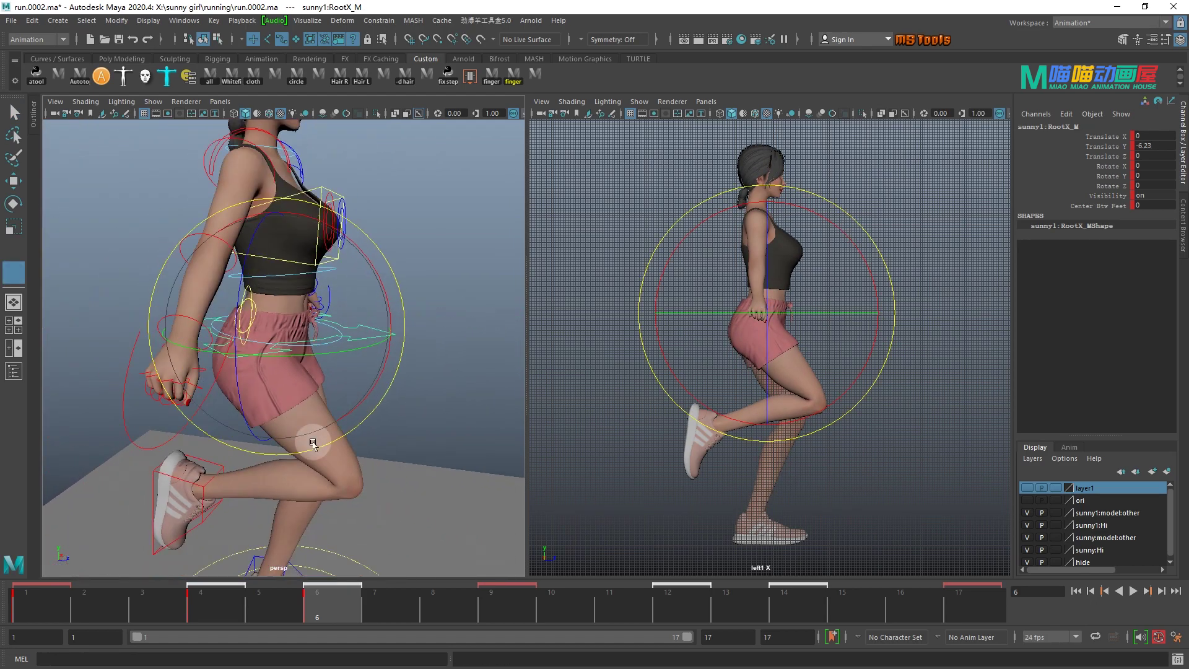
# - Move the left foot control back at frame 6 to a Translate Z of about -30.103 and set its Roll to 20
pyautogui.keyDown('alt'); pyautogui.moveTo(313, 442); pyautogui.dragTo(350, 321, button='middle'); pyautogui.keyUp('alt')
pyautogui.keyDown('alt'); pyautogui.moveTo(351, 321); pyautogui.dragTo(337, 395, button='right'); pyautogui.keyUp('alt')
pyautogui.keyDown('alt'); pyautogui.moveTo(337, 395); pyautogui.dragTo(340, 405); pyautogui.keyUp('alt')
pyautogui.click(355, 499)
pyautogui.keyDown('alt'); pyautogui.moveTo(355, 499); pyautogui.dragTo(319, 372); pyautogui.keyUp('alt')
pyautogui.press('w')
pyautogui.moveTo(320, 372); pyautogui.dragTo(320, 372, button='middle')
pyautogui.press('e')
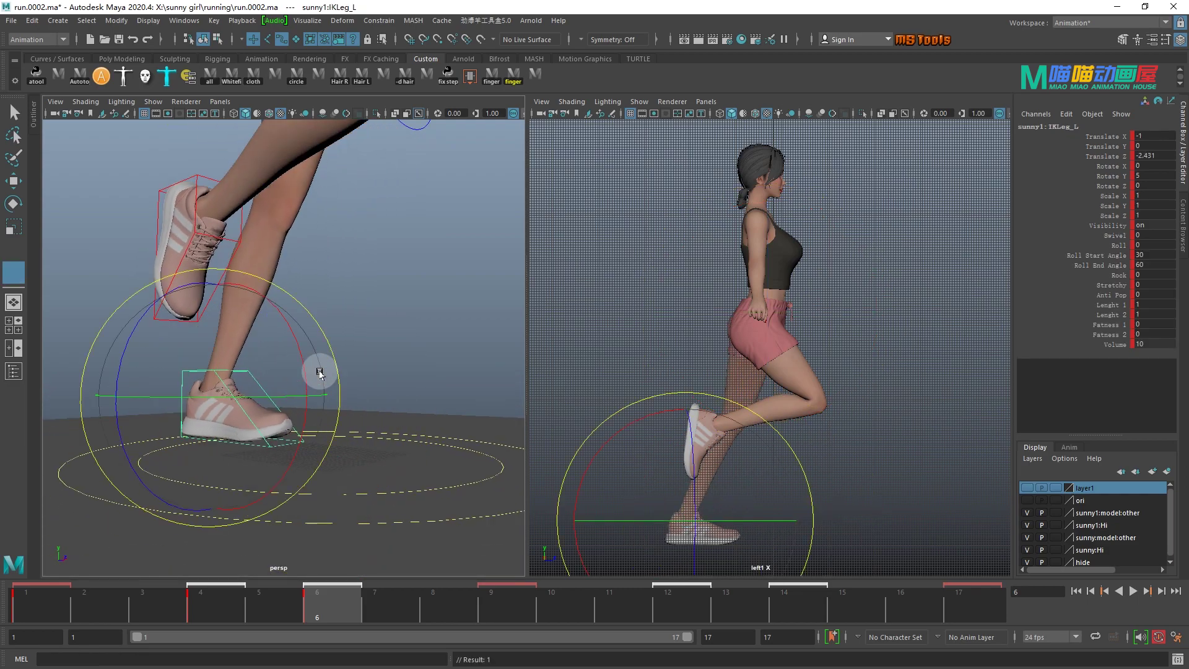
pyautogui.keyDown('alt'); pyautogui.moveTo(319, 372); pyautogui.dragTo(374, 345); pyautogui.keyUp('alt')
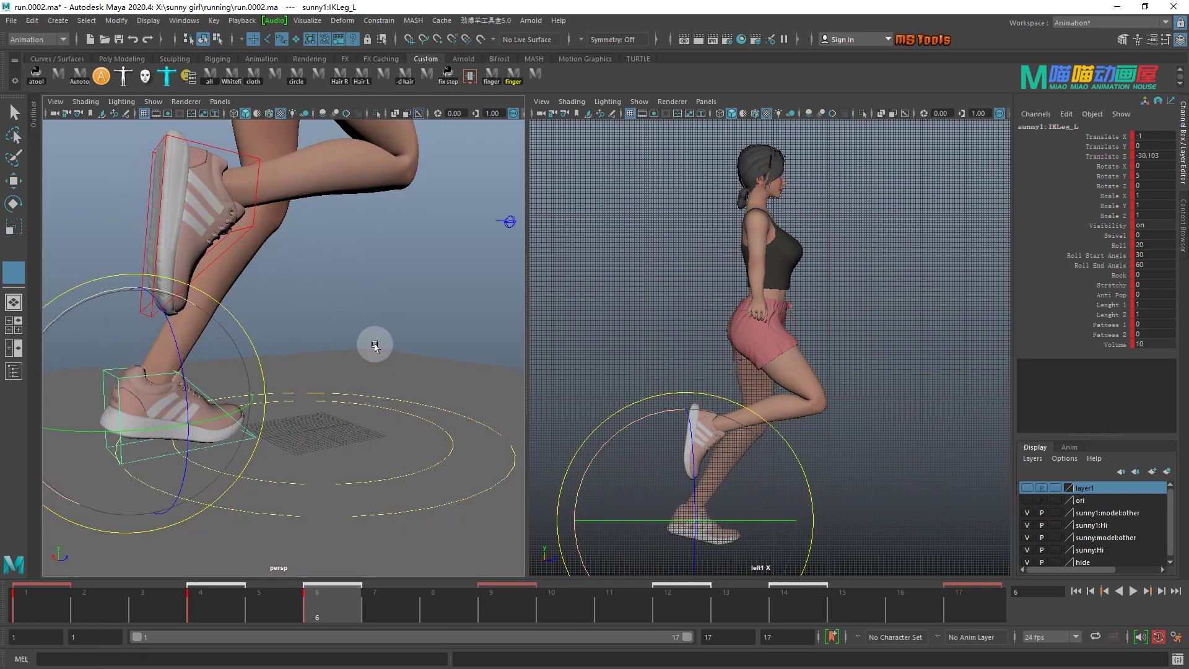
# - Swing the right foot control forward at frame 6: Translate Y 16.084, Translate Z 11.078, Rotate X 44.624, Roll -5.843
pyautogui.keyDown('alt'); pyautogui.moveTo(374, 344); pyautogui.dragTo(367, 446, button='middle'); pyautogui.keyUp('alt')
pyautogui.click(234, 375)
pyautogui.press('w')
pyautogui.moveTo(271, 399); pyautogui.dragTo(272, 399, button='middle')
pyautogui.press('e')
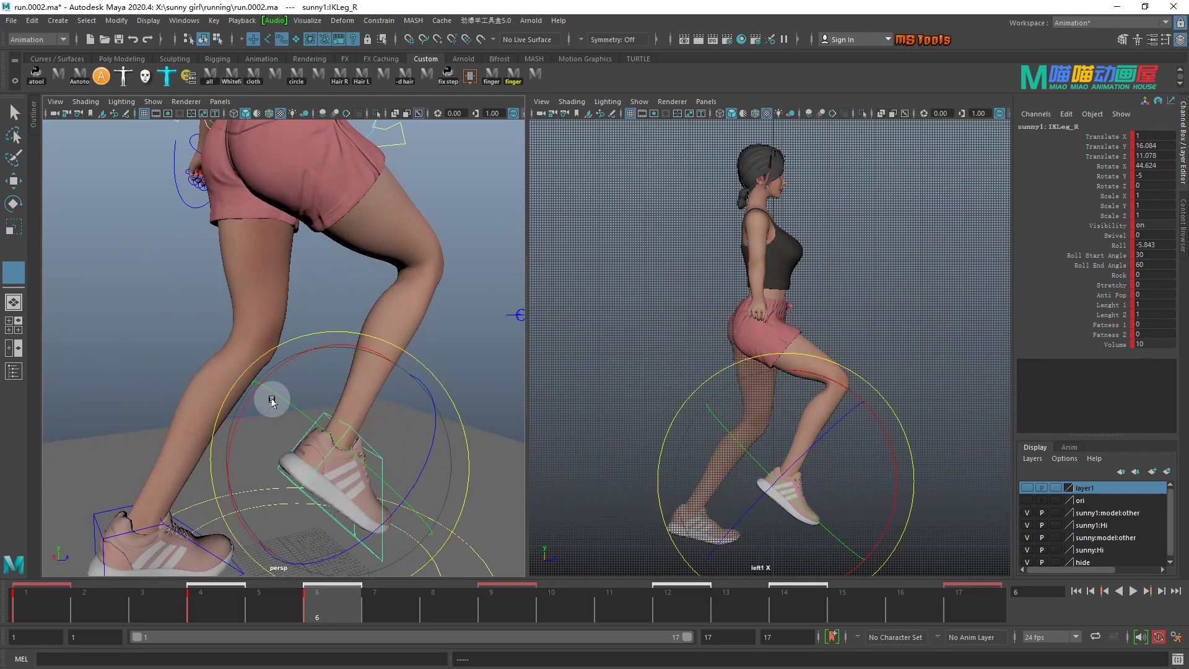
# - Nudge the root control up at frame 7 to a Translate Y of about -5.405
pyautogui.keyDown('alt'); pyautogui.moveTo(418, 336); pyautogui.dragTo(374, 290); pyautogui.keyUp('alt')
pyautogui.keyDown('alt'); pyautogui.moveTo(374, 289); pyautogui.dragTo(364, 436, button='middle'); pyautogui.keyUp('alt')
pyautogui.keyDown('alt'); pyautogui.moveTo(443, 239); pyautogui.dragTo(416, 295); pyautogui.keyUp('alt')
pyautogui.click(373, 291)
pyautogui.moveTo(373, 355)
pyautogui.keyDown('alt'); pyautogui.mouseDown()
pyautogui.moveTo(359, 289)
pyautogui.moveTo(379, 347)
pyautogui.mouseUp(); pyautogui.keyUp('alt')
pyautogui.keyDown('alt'); pyautogui.moveTo(379, 347); pyautogui.dragTo(371, 388, button='middle'); pyautogui.keyUp('alt')
pyautogui.scroll(3, 409, 390)
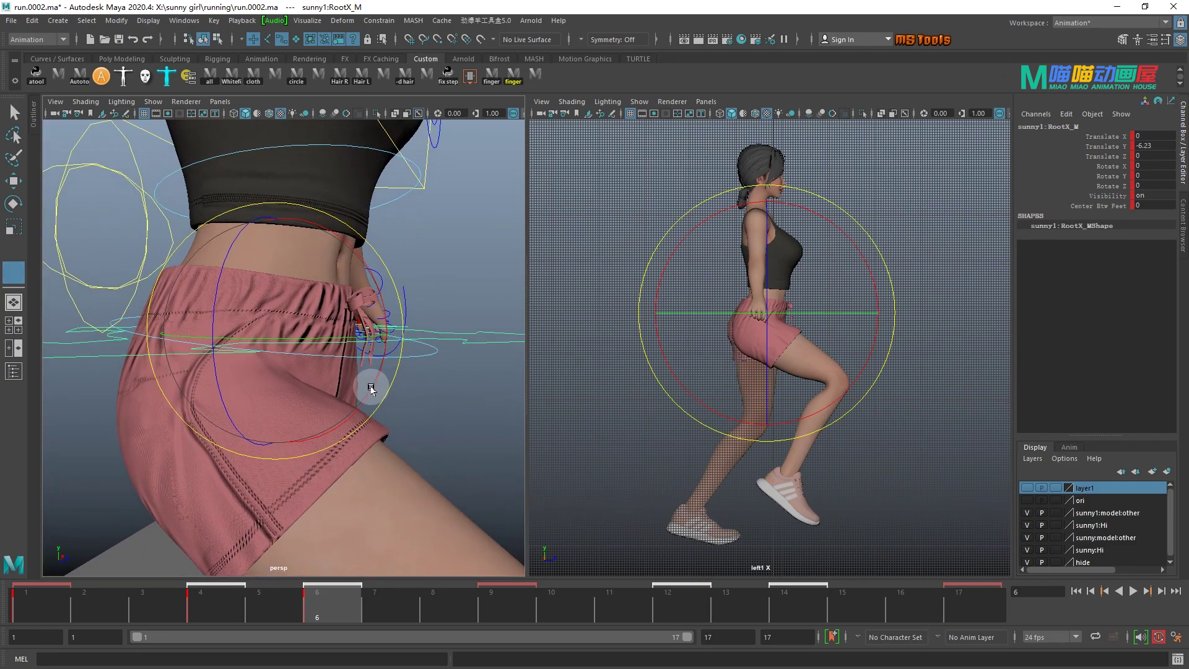
pyautogui.click(396, 599)
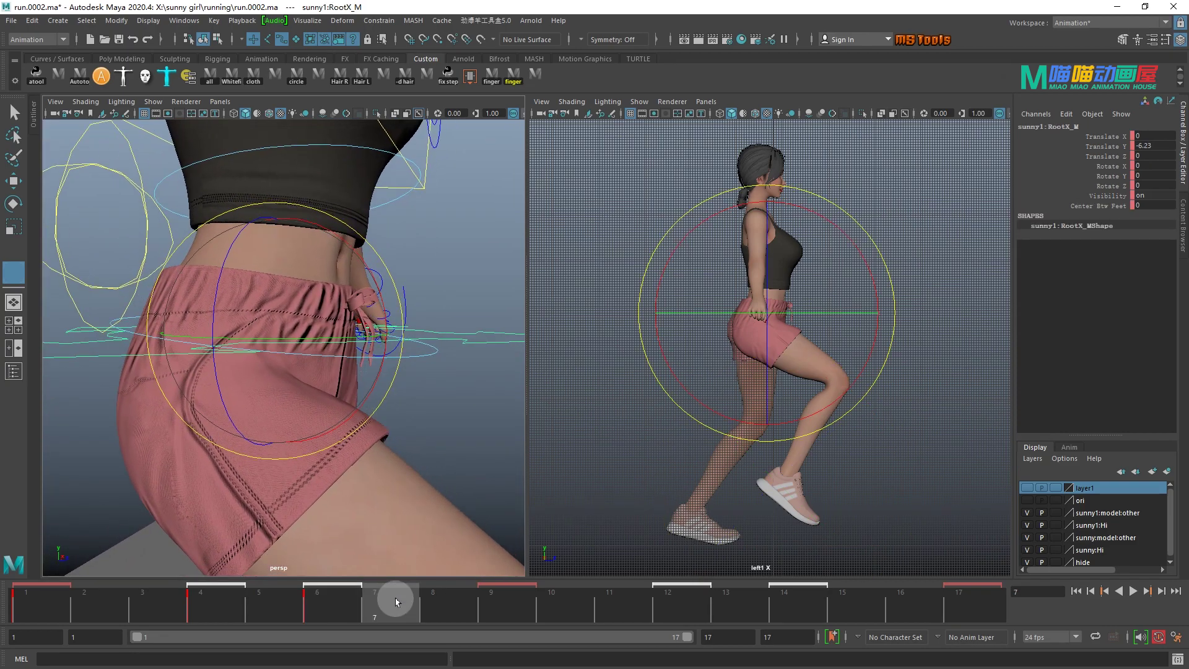
pyautogui.press('w')
pyautogui.hotkey('alt', 'Up')
pyautogui.hotkey('alt', 'Up')
pyautogui.hotkey('alt', 'Up')
pyautogui.hotkey('alt', 'Up')
pyautogui.hotkey('alt', 'Up')
pyautogui.press('e')
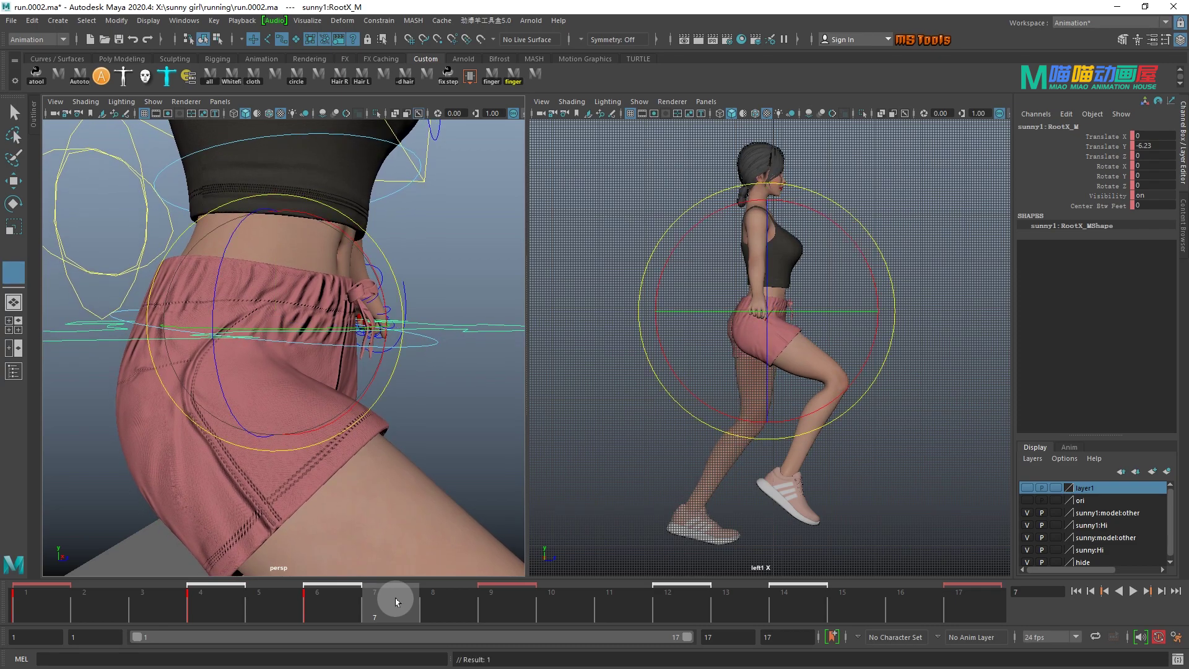
# - Select the root and both foot controls and key their frame 7 pose at frame 9
pyautogui.keyDown('alt'); pyautogui.moveTo(384, 470); pyautogui.dragTo(307, 477, button='right'); pyautogui.keyUp('alt')
pyautogui.keyDown('alt'); pyautogui.moveTo(308, 477); pyautogui.dragTo(336, 392, button='middle'); pyautogui.keyUp('alt')
pyautogui.press('q')
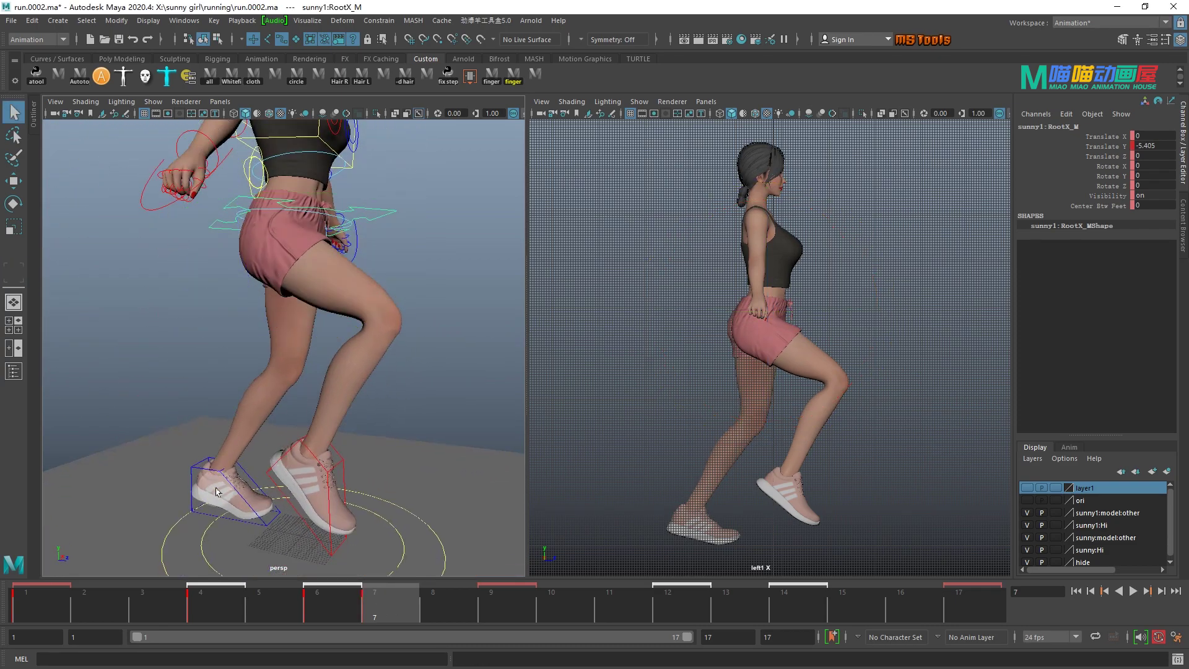
pyautogui.click(208, 477)
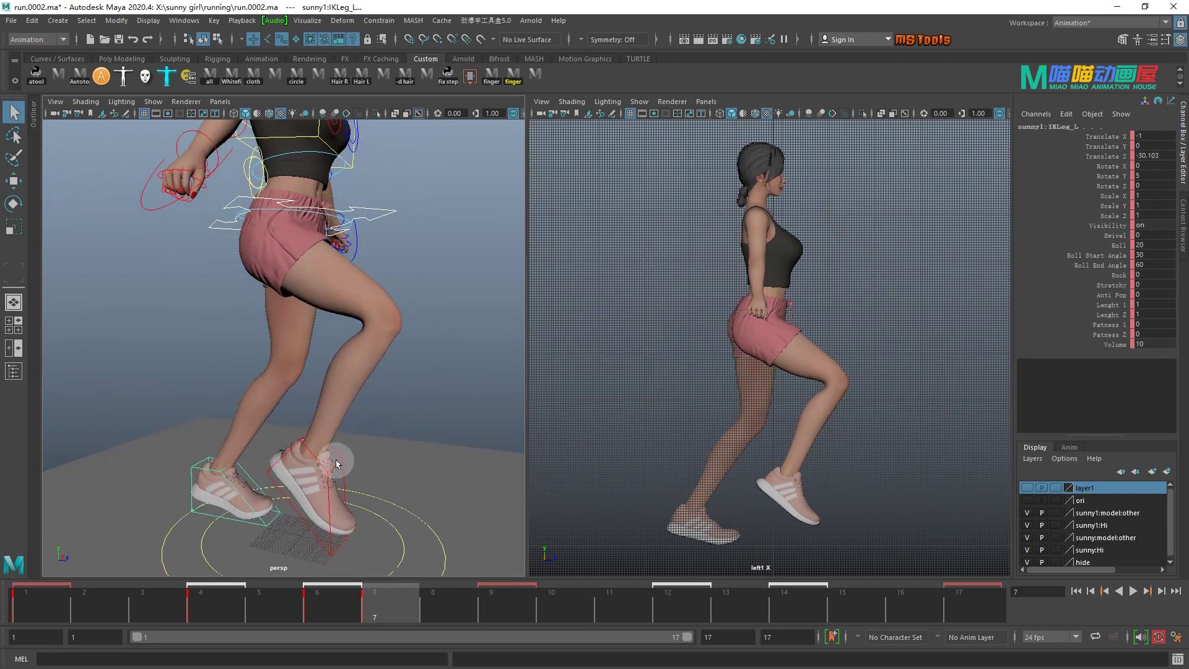
pyautogui.click(507, 613)
# - Compare with frame 1 and lower the root control at frame 9 to a Translate Y of -8.721
pyautogui.click(43, 604)
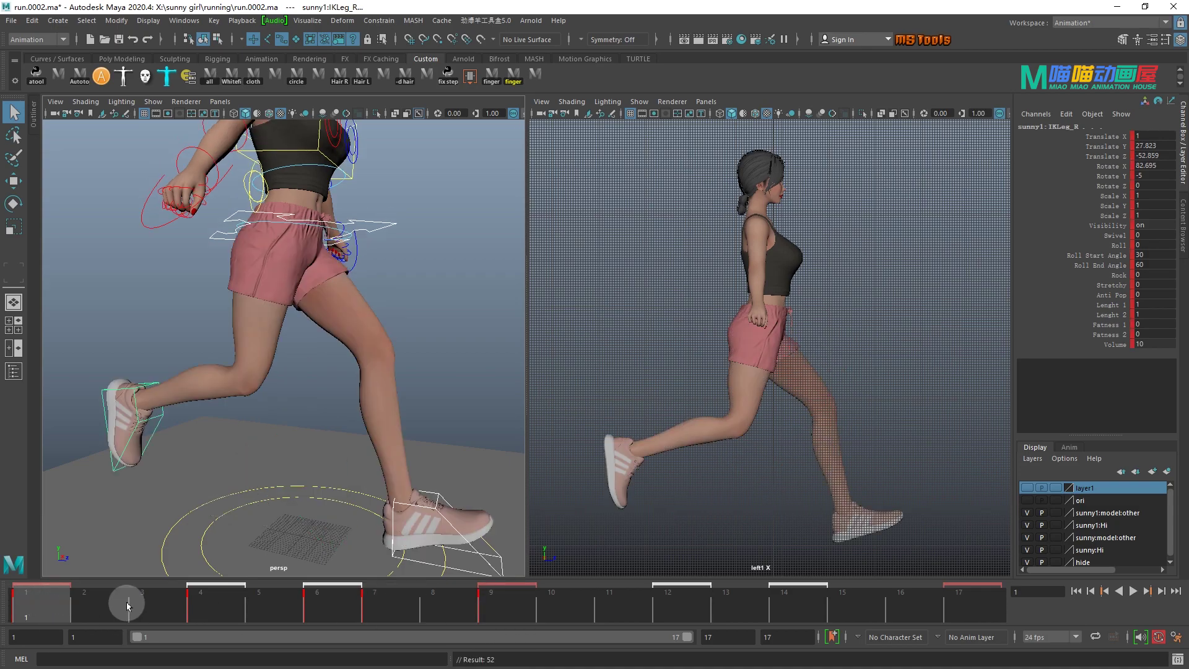
pyautogui.click(507, 613)
pyautogui.keyDown('alt'); pyautogui.moveTo(364, 234); pyautogui.dragTo(373, 325, button='middle'); pyautogui.keyUp('alt')
pyautogui.keyDown('alt'); pyautogui.moveTo(374, 325); pyautogui.dragTo(427, 400, button='right'); pyautogui.keyUp('alt')
pyautogui.moveTo(439, 334); pyautogui.dragTo(416, 369)
pyautogui.press('w')
pyautogui.press('e')
pyautogui.keyDown('alt'); pyautogui.moveTo(417, 369); pyautogui.dragTo(346, 378, button='right'); pyautogui.keyUp('alt')
pyautogui.keyDown('alt'); pyautogui.moveTo(347, 378); pyautogui.dragTo(314, 194, button='middle'); pyautogui.keyUp('alt')
# - Lift the left foot control behind the body at frame 9: Translate Y 27.567, Translate Z -52.514, Rotate X 88.817
pyautogui.click(153, 434)
pyautogui.press('w')
pyautogui.moveTo(153, 435)
pyautogui.mouseDown()
pyautogui.moveTo(98, 335)
pyautogui.moveTo(124, 427)
pyautogui.moveTo(105, 415)
pyautogui.mouseUp()
pyautogui.press('e')
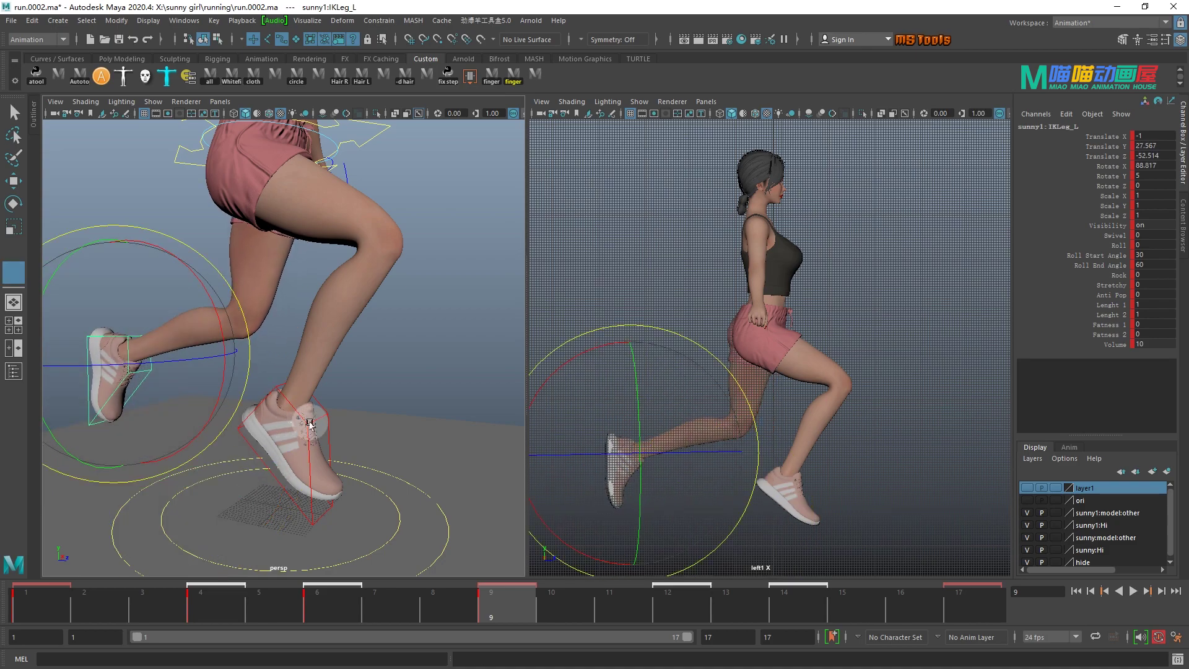
# - Extend the right foot control forward at frame 9: Translate Y 0, Translate Z 38.882, Roll -16.6
pyautogui.click(335, 423)
pyautogui.press('w')
pyautogui.moveTo(335, 423); pyautogui.dragTo(456, 508, button='middle')
pyautogui.press('e')
pyautogui.moveTo(335, 422); pyautogui.dragTo(301, 491)
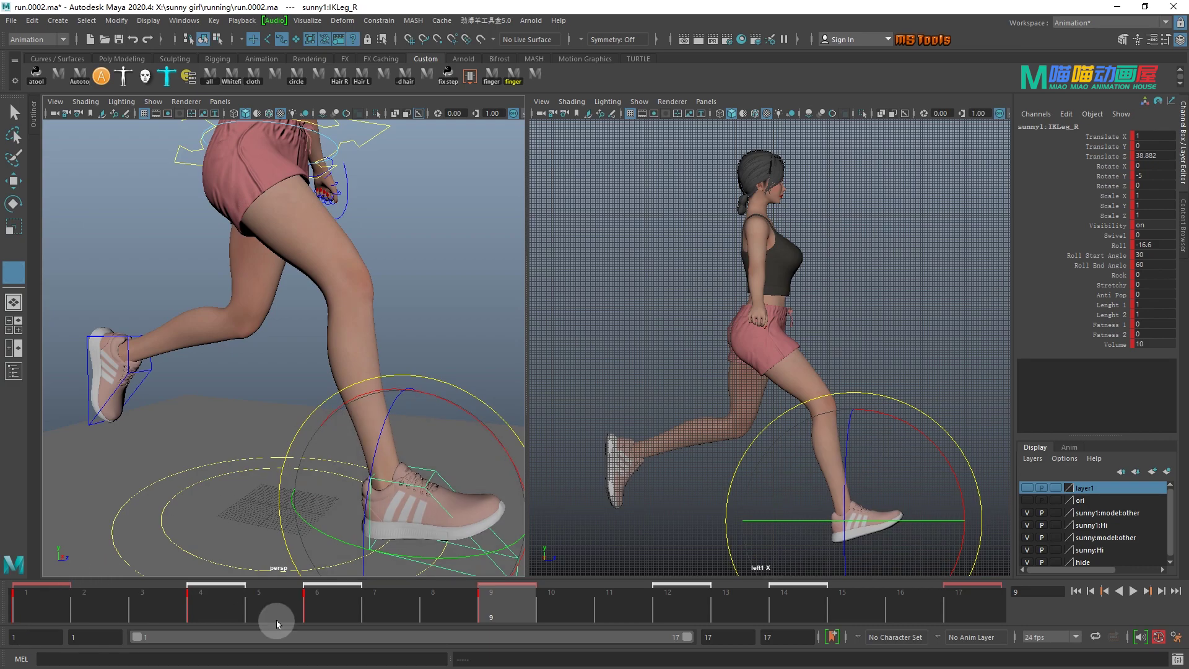
# - Compare the leg poses at frames 1 and 9 and review the bookmarked frames along the timeline
pyautogui.moveTo(52, 610); pyautogui.dragTo(502, 606)
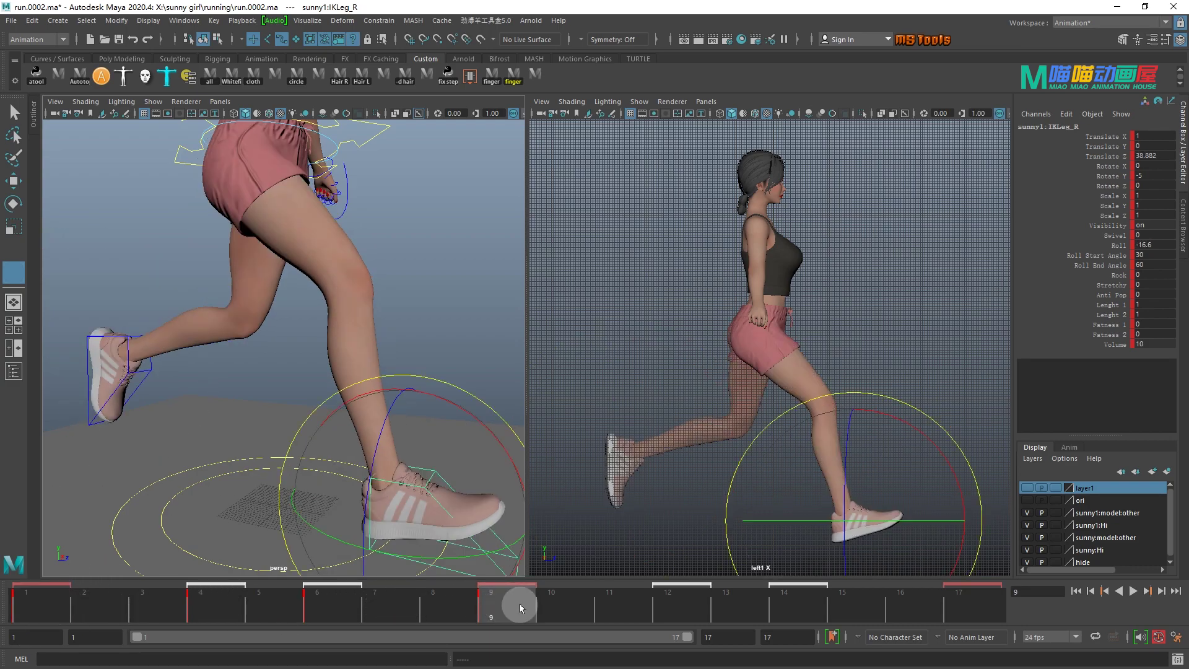
pyautogui.click(668, 609)
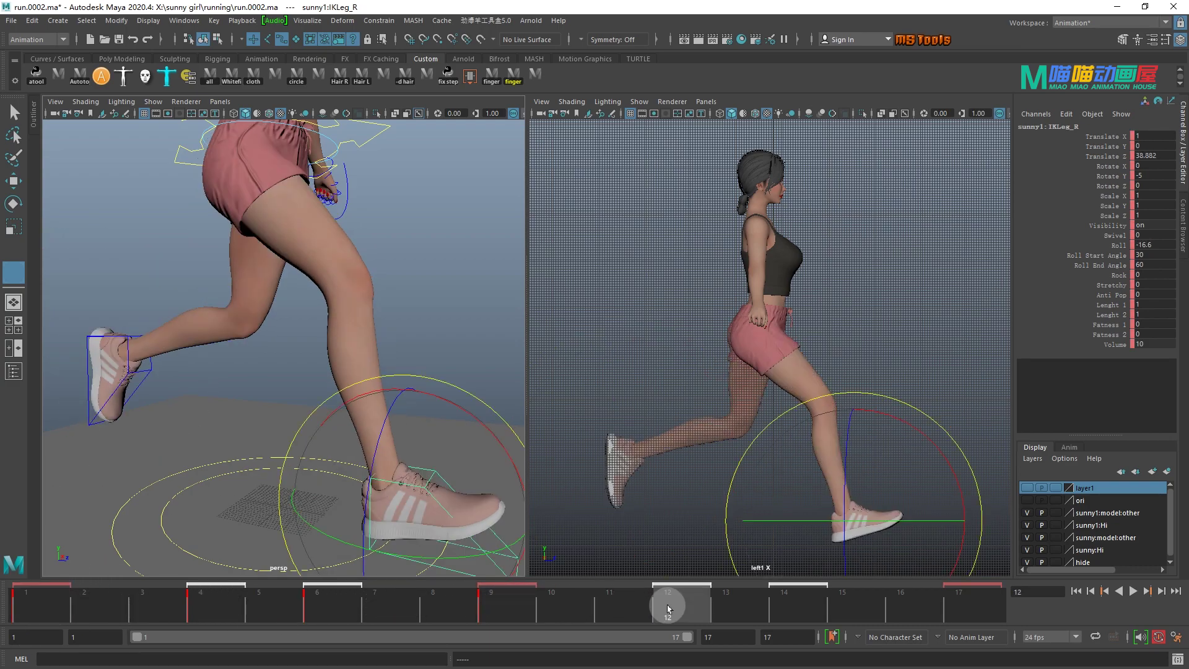
pyautogui.click(791, 610)
pyautogui.click(859, 610)
pyautogui.click(958, 608)
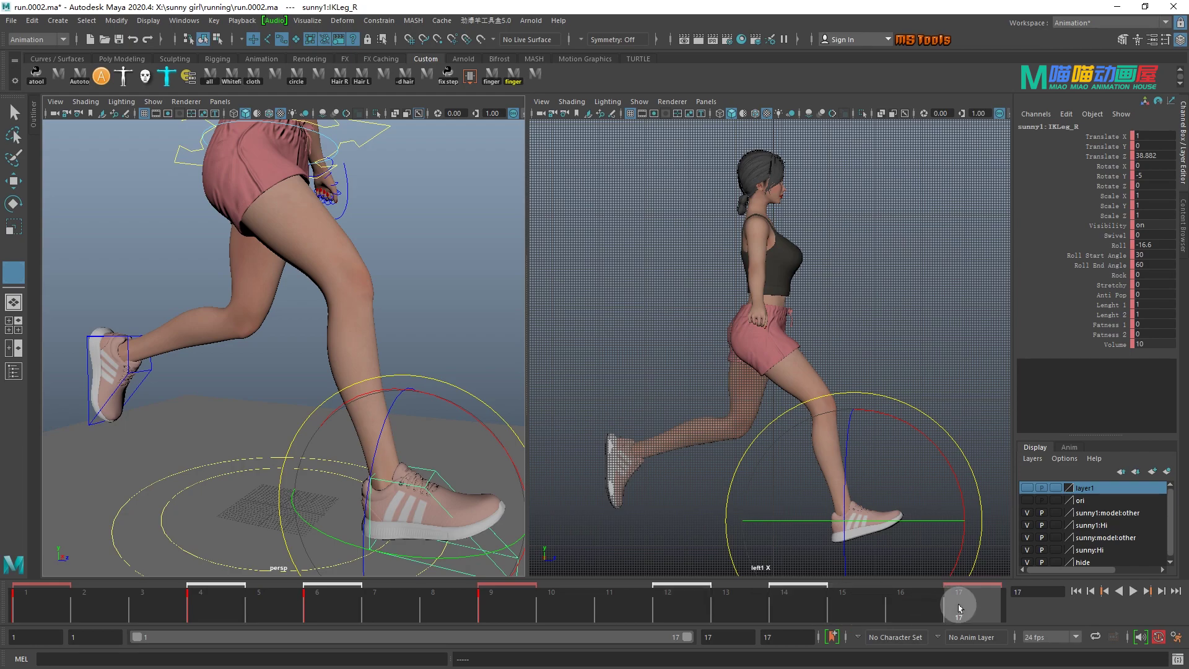
pyautogui.click(218, 612)
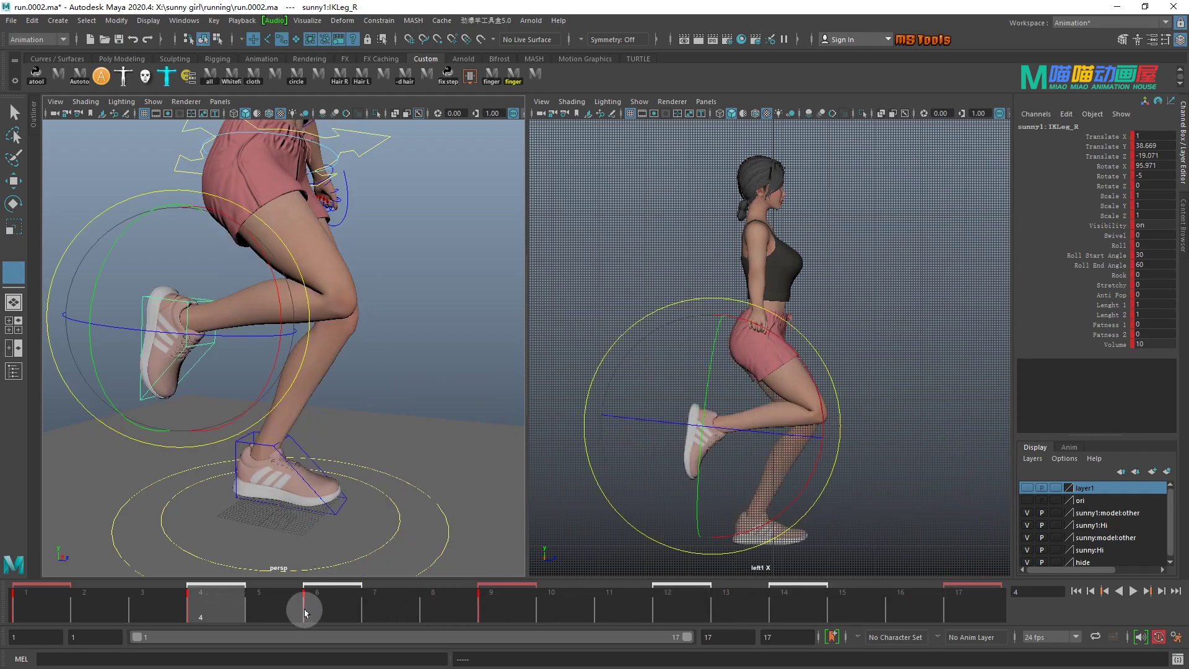
pyautogui.click(343, 611)
pyautogui.click(393, 612)
pyautogui.click(33, 601)
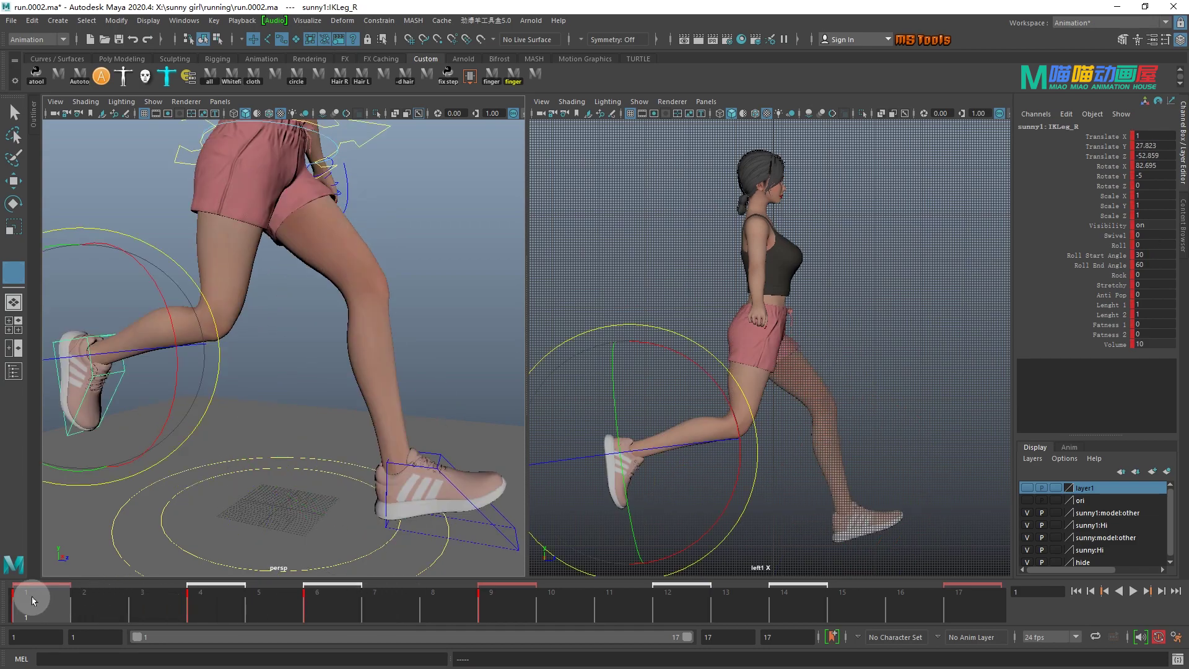
# - Select the root control together with both foot controls at frame 1, and move to frame 12
pyautogui.press('q')
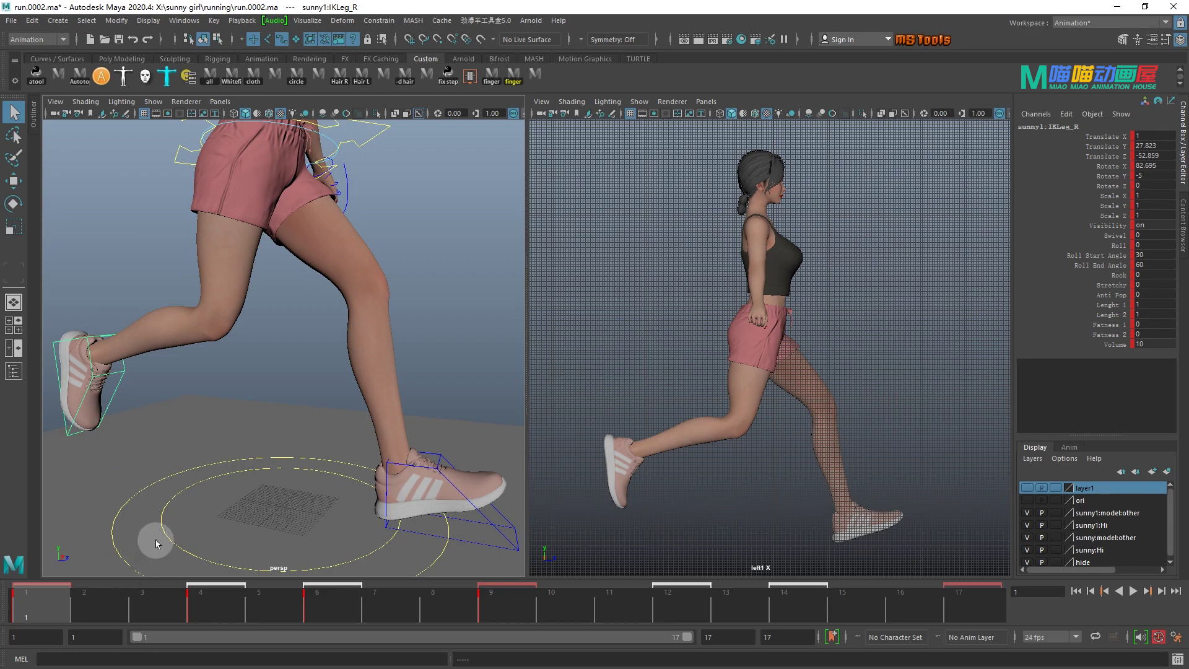
pyautogui.keyDown('shift'); pyautogui.moveTo(492, 512); pyautogui.dragTo(494, 515); pyautogui.keyUp('shift')
pyautogui.keyDown('alt'); pyautogui.moveTo(333, 263); pyautogui.dragTo(295, 514, button='middle'); pyautogui.keyUp('alt')
pyautogui.keyDown('shift'); pyautogui.moveTo(310, 366); pyautogui.dragTo(326, 415); pyautogui.keyUp('shift')
pyautogui.moveTo(334, 391)
pyautogui.keyDown('alt'); pyautogui.mouseDown(button='middle')
pyautogui.moveTo(364, 304)
pyautogui.moveTo(377, 433)
pyautogui.moveTo(348, 411)
pyautogui.mouseUp(button='middle'); pyautogui.keyUp('alt')
pyautogui.click(665, 604)
# - Lower the root control at frame 12 to a Translate Y of -11.037
pyautogui.scroll(6, 360, 328)
pyautogui.moveTo(450, 318); pyautogui.dragTo(472, 379)
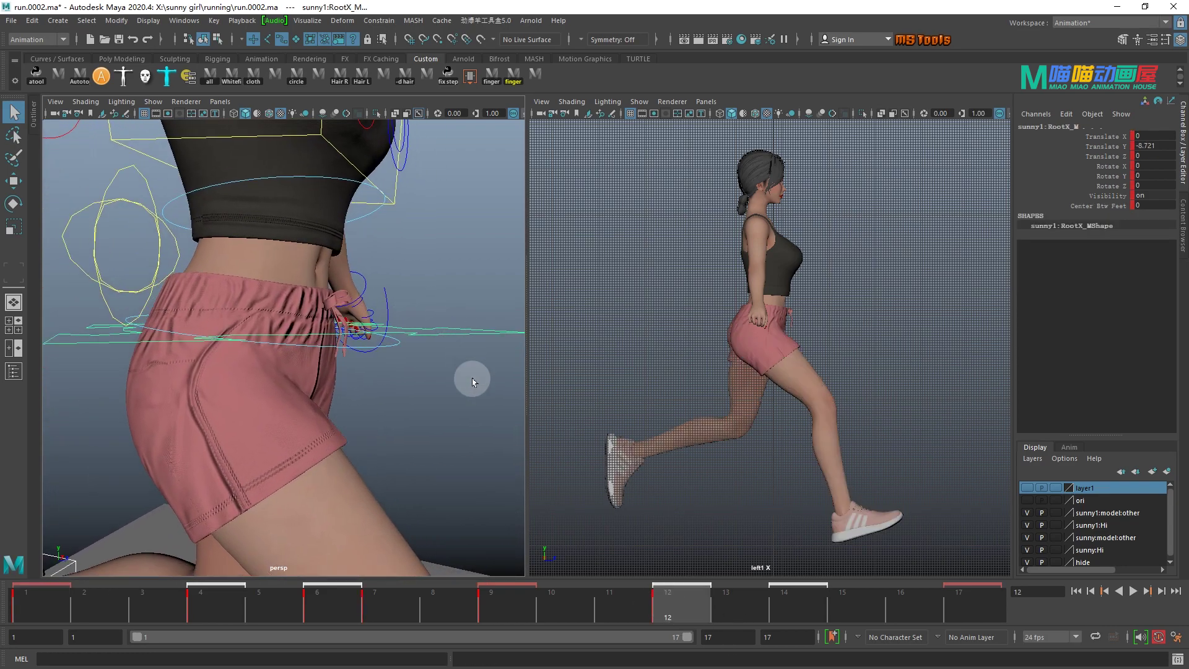
pyautogui.hotkey('alt', 'Down')
pyautogui.hotkey('alt', 'Down')
pyautogui.hotkey('alt', 'Down')
pyautogui.hotkey('alt', 'Down')
pyautogui.hotkey('alt', 'Down')
pyautogui.hotkey('alt', 'Down')
pyautogui.hotkey('alt', 'Down')
pyautogui.hotkey('alt', 'Down')
pyautogui.hotkey('alt', 'Down')
pyautogui.hotkey('alt', 'Down')
pyautogui.hotkey('alt', 'Down')
pyautogui.hotkey('alt', 'Down')
pyautogui.hotkey('alt', 'Down')
pyautogui.hotkey('alt', 'Down')
pyautogui.hotkey('alt', 'Down')
pyautogui.hotkey('alt', 'Down')
pyautogui.hotkey('alt', 'Down')
pyautogui.hotkey('alt', 'Down')
pyautogui.hotkey('alt', 'Down')
pyautogui.hotkey('alt', 'Down')
pyautogui.press('e')
pyautogui.scroll(-8, 266, 353)
# - Plant the right foot control flat under the body at frame 12: Translate Y 0, Translate Z -2.627, Roll 0
pyautogui.keyDown('alt'); pyautogui.moveTo(325, 550); pyautogui.dragTo(334, 370, button='middle'); pyautogui.keyUp('alt')
pyautogui.click(410, 419)
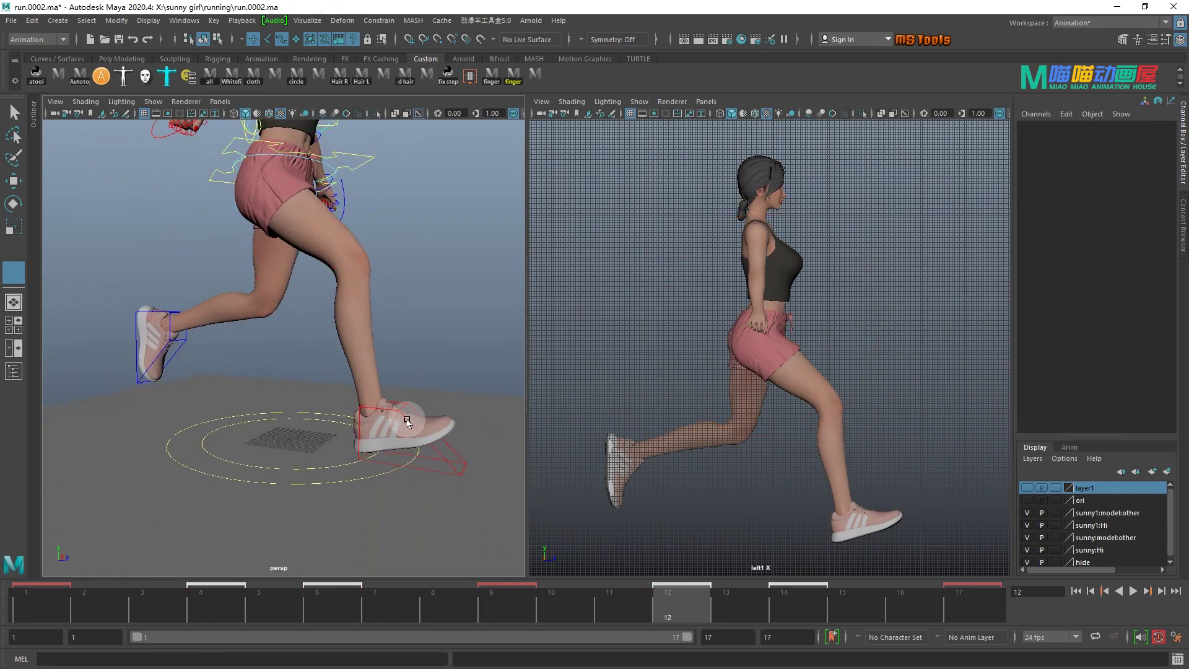
pyautogui.click(406, 420)
pyautogui.press('w')
pyautogui.hotkey('alt', 'Left')
pyautogui.hotkey('alt', 'Left')
pyautogui.hotkey('alt', 'Left')
pyautogui.hotkey('alt', 'Left')
pyautogui.hotkey('alt', 'Left')
pyautogui.hotkey('alt', 'Left')
pyautogui.hotkey('alt', 'Left')
pyautogui.hotkey('alt', 'Left')
pyautogui.hotkey('alt', 'Left')
pyautogui.hotkey('alt', 'Left')
pyautogui.hotkey('alt', 'Left')
pyautogui.hotkey('alt', 'Left')
pyautogui.hotkey('alt', 'Left')
pyautogui.hotkey('alt', 'Left')
pyautogui.hotkey('alt', 'Left')
pyautogui.press('e')
pyautogui.hotkey('alt', 'Down')
pyautogui.hotkey('alt', 'Down')
pyautogui.hotkey('alt', 'Down')
pyautogui.hotkey('alt', 'Down')
# - Raise the left foot control and bring it forward at frame 12, to a bent-knee position just behind the supporting leg
pyautogui.keyDown('alt'); pyautogui.moveTo(195, 339); pyautogui.dragTo(344, 377); pyautogui.keyUp('alt')
pyautogui.scroll(4, 344, 377)
pyautogui.keyDown('alt'); pyautogui.moveTo(78, 354); pyautogui.dragTo(149, 358); pyautogui.keyUp('alt')
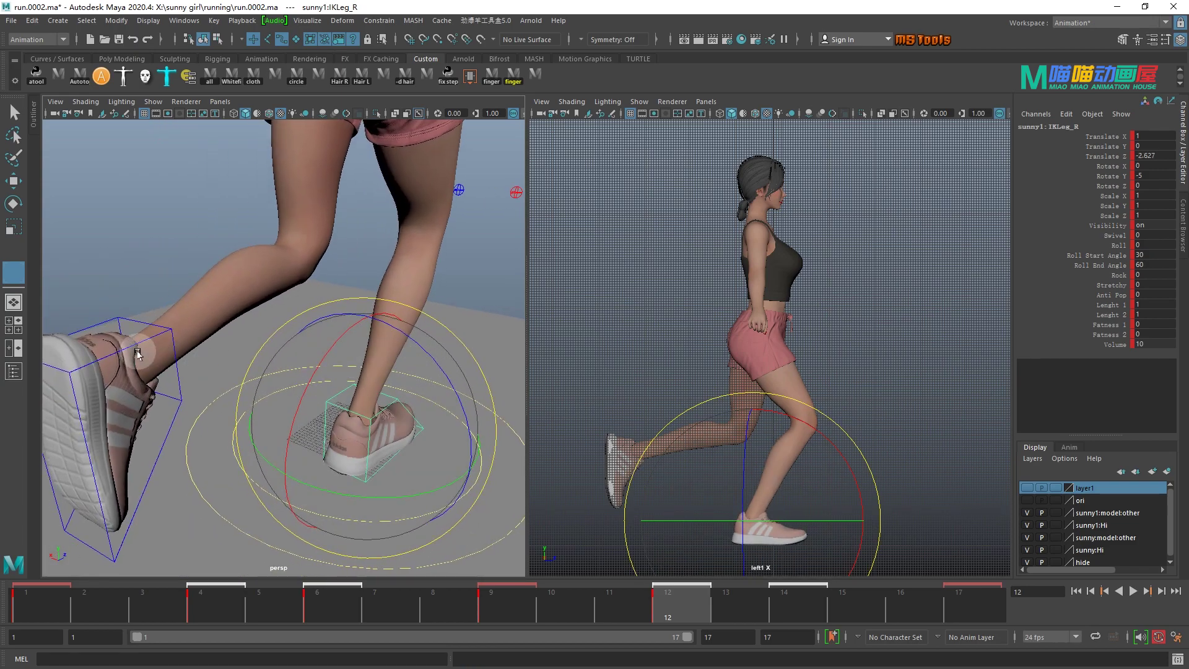
pyautogui.press('q')
pyautogui.click(128, 344)
pyautogui.press('w')
pyautogui.hotkey('alt', 'Up')
pyautogui.hotkey('alt', 'Up')
pyautogui.hotkey('alt', 'Up')
pyautogui.hotkey('alt', 'Up')
pyautogui.hotkey('alt', 'Up')
pyautogui.hotkey('alt', 'Right')
pyautogui.hotkey('alt', 'Right')
pyautogui.hotkey('alt', 'Right')
pyautogui.hotkey('alt', 'Right')
pyautogui.hotkey('alt', 'Right')
pyautogui.hotkey('alt', 'Right')
pyautogui.hotkey('alt', 'Right')
pyautogui.hotkey('alt', 'Right')
pyautogui.hotkey('alt', 'Right')
pyautogui.hotkey('alt', 'Right')
pyautogui.press('e')
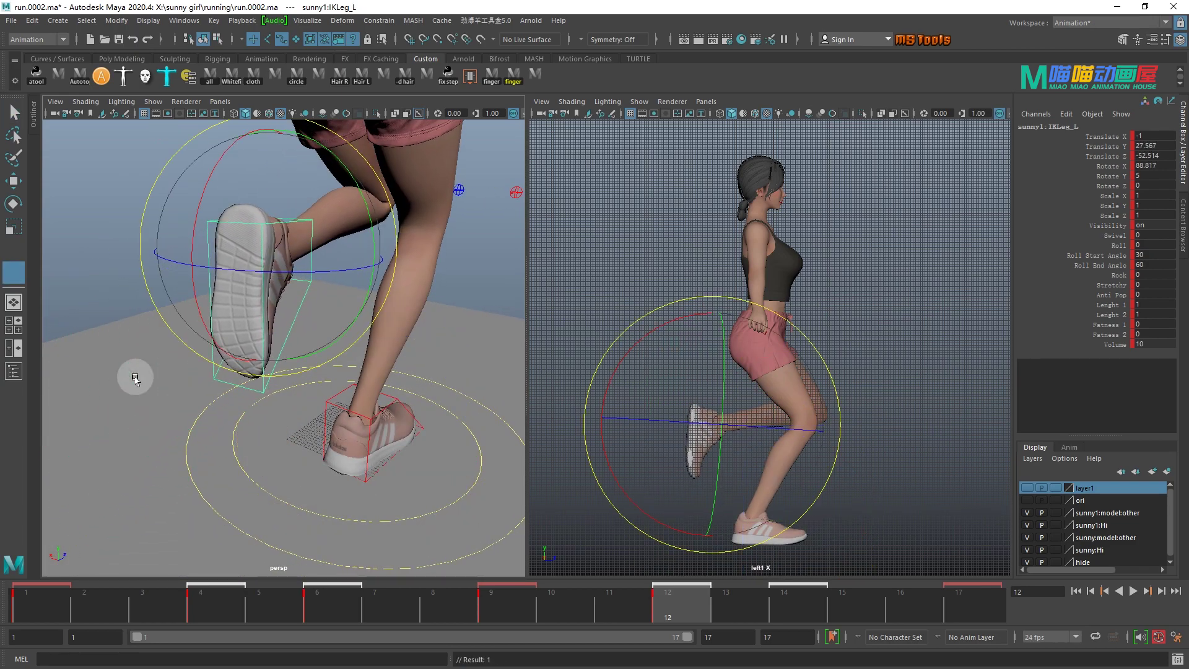
# - Select both foot controls and the root control, and key them at frame 14
pyautogui.press('q')
pyautogui.keyDown('shift'); pyautogui.click(353, 416); pyautogui.keyUp('shift')
pyautogui.keyDown('alt'); pyautogui.moveTo(443, 427); pyautogui.dragTo(359, 388); pyautogui.keyUp('alt')
pyautogui.keyDown('alt'); pyautogui.moveTo(458, 198); pyautogui.dragTo(392, 465, button='middle'); pyautogui.keyUp('alt')
pyautogui.keyDown('shift'); pyautogui.click(113, 266); pyautogui.keyUp('shift')
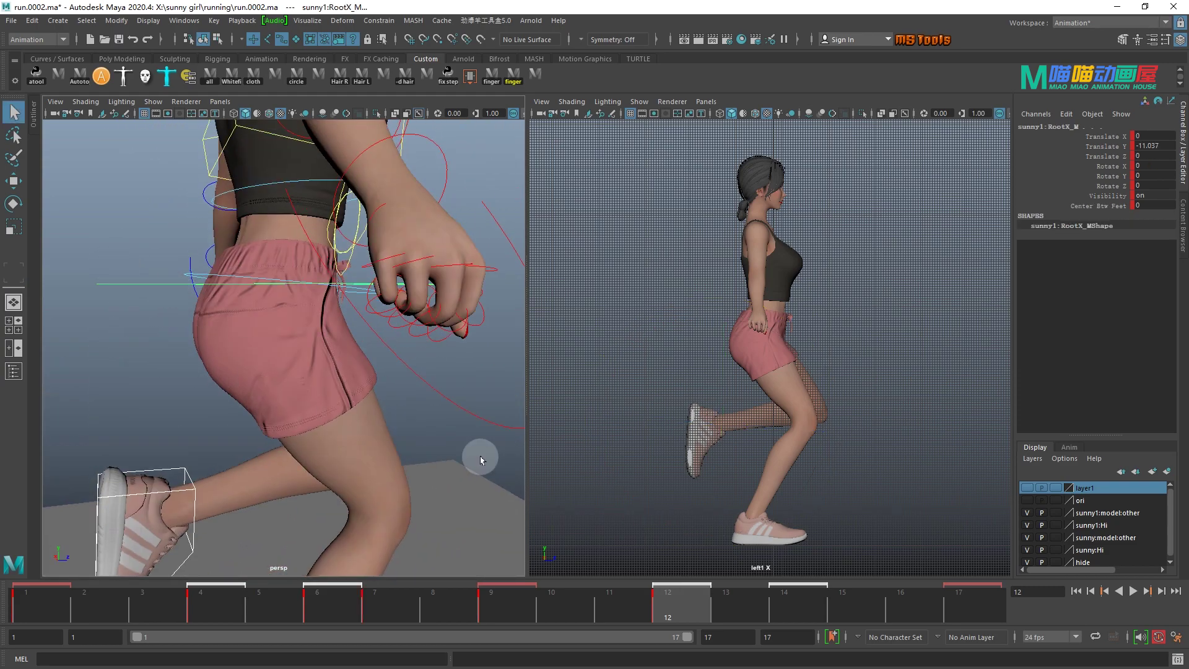
pyautogui.click(808, 616)
pyautogui.press('s')
# - Raise the root control at frame 14 to a Translate Y of -6.23
pyautogui.keyDown('alt'); pyautogui.moveTo(445, 320); pyautogui.dragTo(352, 395); pyautogui.keyUp('alt')
pyautogui.keyDown('alt'); pyautogui.moveTo(353, 396); pyautogui.dragTo(440, 382, button='right'); pyautogui.keyUp('alt')
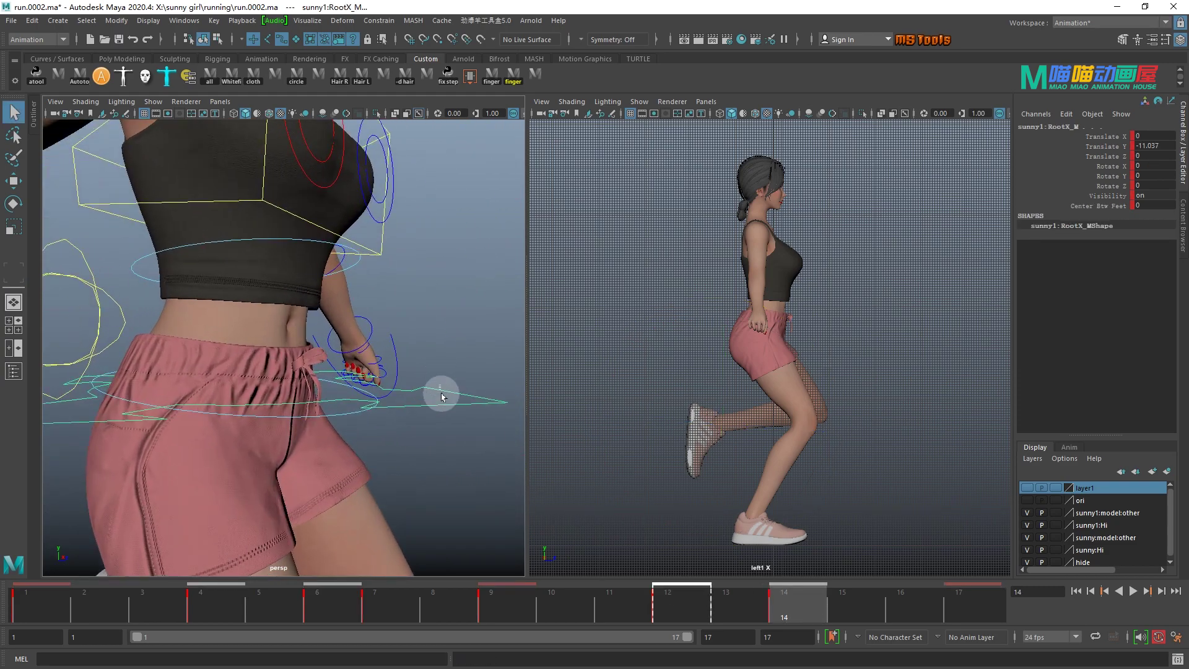
pyautogui.keyDown('alt'); pyautogui.moveTo(440, 382); pyautogui.dragTo(444, 401, button='middle'); pyautogui.keyUp('alt')
pyautogui.hotkey('alt', 'Up')
pyautogui.hotkey('alt', 'Up')
pyautogui.hotkey('alt', 'Up')
pyautogui.hotkey('alt', 'Up')
pyautogui.hotkey('alt', 'Up')
pyautogui.hotkey('alt', 'Up')
pyautogui.hotkey('alt', 'Up')
pyautogui.hotkey('alt', 'Up')
pyautogui.hotkey('alt', 'Up')
pyautogui.hotkey('alt', 'Up')
pyautogui.hotkey('alt', 'Up')
pyautogui.hotkey('alt', 'Up')
pyautogui.hotkey('alt', 'Up')
pyautogui.hotkey('alt', 'Up')
pyautogui.hotkey('alt', 'Up')
pyautogui.hotkey('alt', 'Up')
pyautogui.hotkey('alt', 'Up')
pyautogui.hotkey('alt', 'Up')
pyautogui.hotkey('alt', 'Up')
pyautogui.hotkey('alt', 'Up')
pyautogui.press('e')
# - Move the right foot control back at frame 14 and lift its heel: Translate Z -30.299, Roll 20
pyautogui.keyDown('alt'); pyautogui.moveTo(432, 399); pyautogui.dragTo(358, 376); pyautogui.keyUp('alt')
pyautogui.keyDown('alt'); pyautogui.moveTo(359, 377); pyautogui.dragTo(298, 474, button='right'); pyautogui.keyUp('alt')
pyautogui.keyDown('alt'); pyautogui.moveTo(297, 473); pyautogui.dragTo(325, 283, button='middle'); pyautogui.keyUp('alt')
pyautogui.keyDown('alt'); pyautogui.moveTo(325, 283); pyautogui.dragTo(355, 266); pyautogui.keyUp('alt')
pyautogui.keyDown('alt'); pyautogui.moveTo(356, 266); pyautogui.dragTo(411, 356, button='right'); pyautogui.keyUp('alt')
pyautogui.keyDown('alt'); pyautogui.moveTo(412, 356); pyautogui.dragTo(405, 346); pyautogui.keyUp('alt')
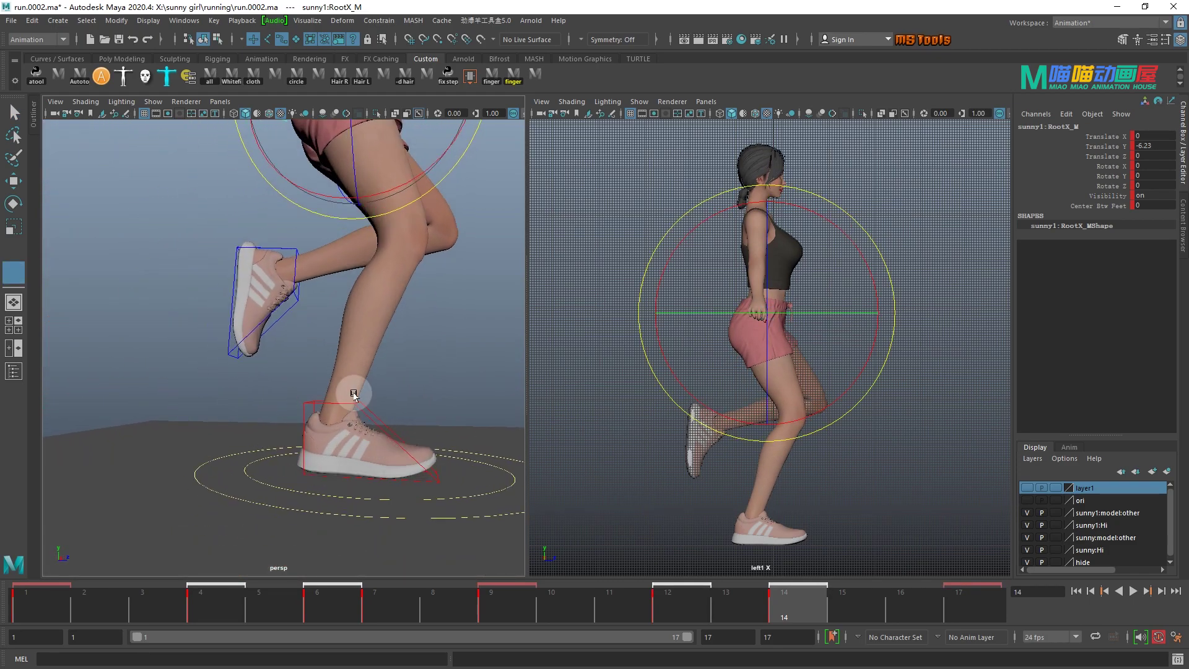
pyautogui.click(363, 410)
pyautogui.press('w')
pyautogui.hotkey('alt', 'Left')
pyautogui.hotkey('alt', 'Left')
pyautogui.hotkey('alt', 'Left')
pyautogui.hotkey('alt', 'Left')
pyautogui.hotkey('alt', 'Left')
pyautogui.hotkey('alt', 'Left')
pyautogui.hotkey('alt', 'Left')
pyautogui.hotkey('alt', 'Left')
pyautogui.hotkey('alt', 'Left')
pyautogui.hotkey('alt', 'Left')
pyautogui.hotkey('alt', 'Left')
pyautogui.hotkey('alt', 'Left')
pyautogui.hotkey('alt', 'Left')
pyautogui.hotkey('alt', 'Left')
pyautogui.hotkey('alt', 'Left')
pyautogui.hotkey('alt', 'Left')
pyautogui.hotkey('alt', 'Left')
pyautogui.hotkey('alt', 'Left')
pyautogui.hotkey('alt', 'Left')
pyautogui.hotkey('alt', 'Left')
pyautogui.press('e')
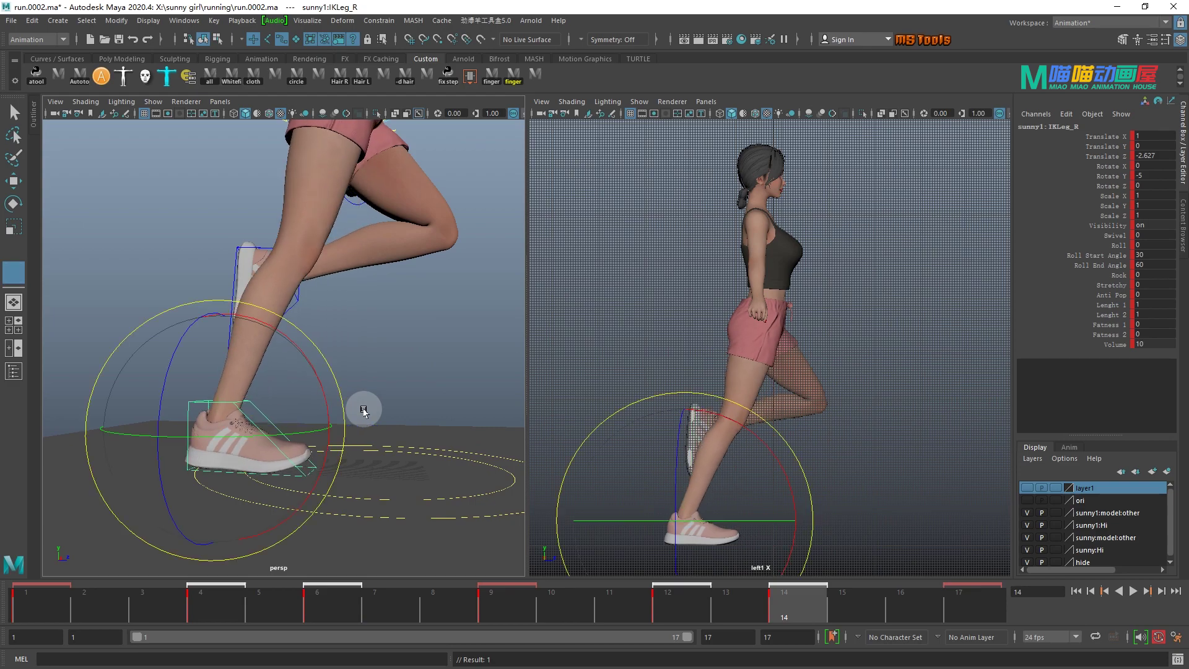
pyautogui.hotkey('alt', 'Up')
pyautogui.hotkey('alt', 'Up')
pyautogui.hotkey('alt', 'Up')
pyautogui.hotkey('alt', 'Up')
pyautogui.keyDown('alt'); pyautogui.moveTo(226, 316); pyautogui.dragTo(302, 335); pyautogui.keyUp('alt')
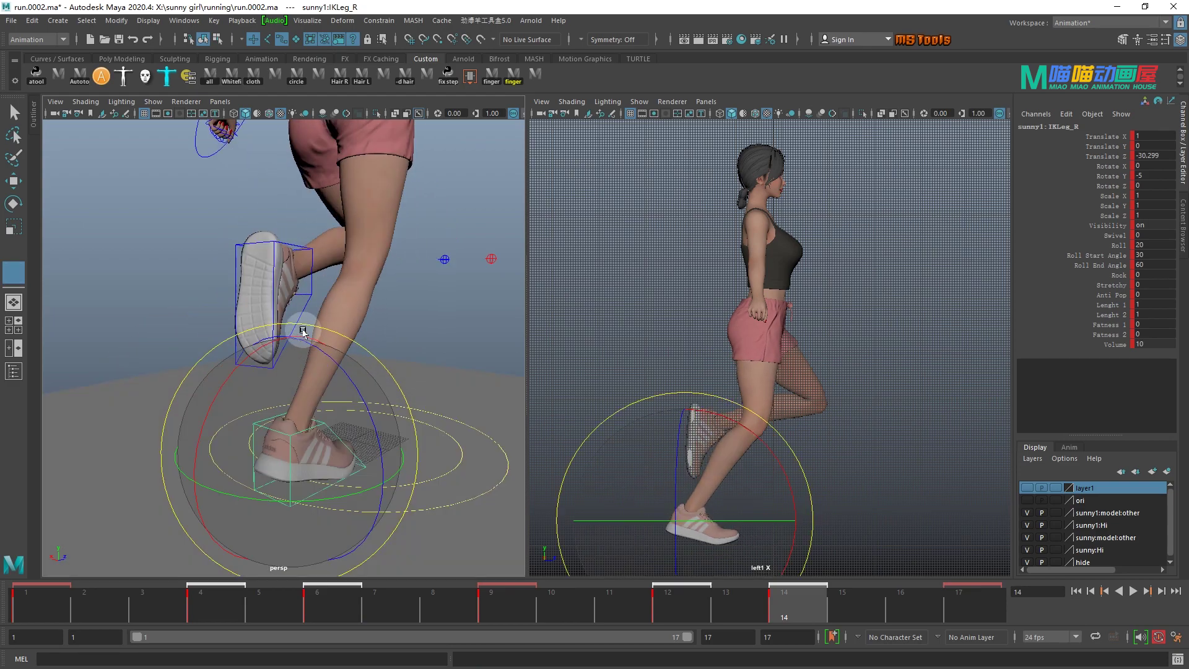
pyautogui.keyDown('alt'); pyautogui.moveTo(303, 335); pyautogui.dragTo(266, 406, button='middle'); pyautogui.keyUp('alt')
# - Swing the left foot control forward and down in front of the body at frame 14, with its toe angled toward the ground
pyautogui.press('q')
pyautogui.click(231, 347)
pyautogui.keyDown('alt'); pyautogui.moveTo(250, 356); pyautogui.dragTo(278, 332); pyautogui.keyUp('alt')
pyautogui.press('w')
pyautogui.hotkey('alt', 'Left')
pyautogui.hotkey('alt', 'Left')
pyautogui.hotkey('alt', 'Left')
pyautogui.hotkey('alt', 'Left')
pyautogui.hotkey('alt', 'Left')
pyautogui.hotkey('alt', 'Left')
pyautogui.press('e')
pyautogui.hotkey('alt', 'Left')
pyautogui.hotkey('alt', 'Left')
pyautogui.hotkey('alt', 'Left')
pyautogui.hotkey('alt', 'Left')
pyautogui.press('q')
pyautogui.keyDown('alt'); pyautogui.moveTo(419, 374); pyautogui.dragTo(332, 337); pyautogui.keyUp('alt')
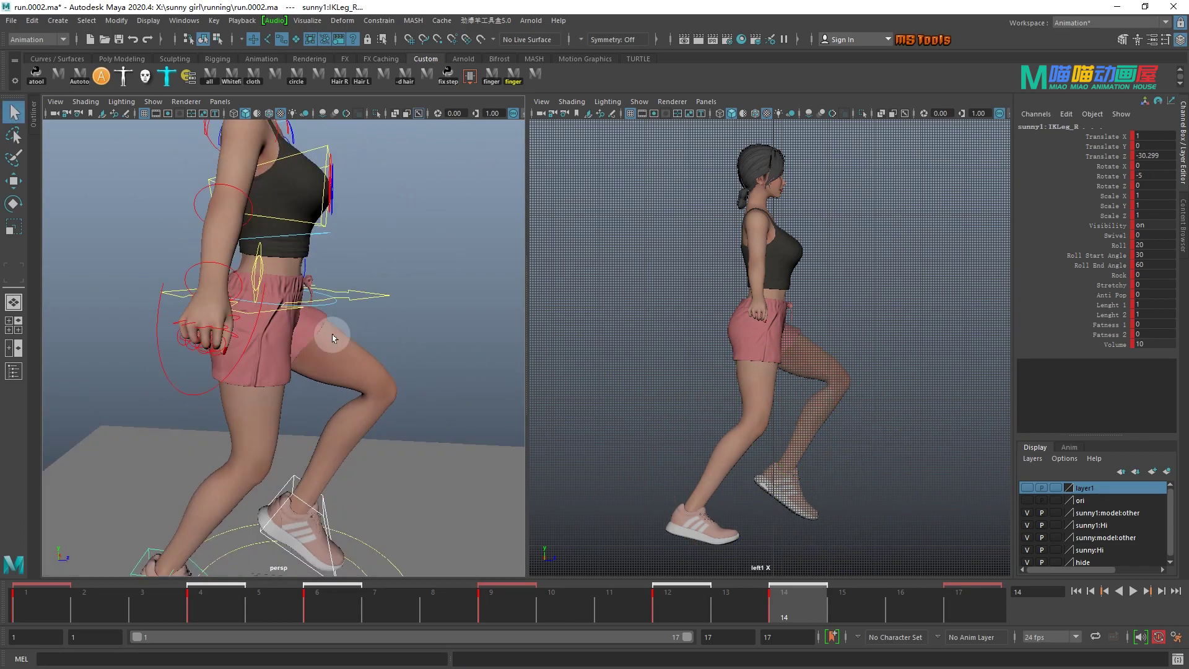
# - Select the root control together with both foot controls
pyautogui.click(387, 295)
pyautogui.click(859, 606)
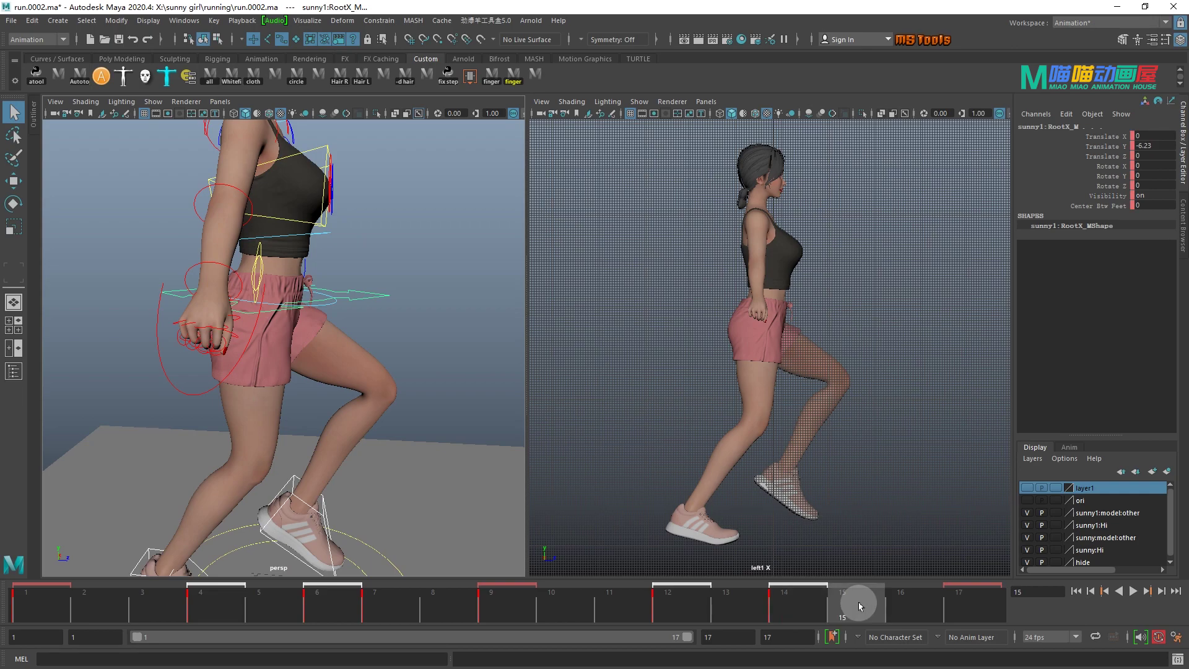
pyautogui.keyDown('alt'); pyautogui.moveTo(441, 351); pyautogui.dragTo(421, 302); pyautogui.keyUp('alt')
pyautogui.moveTo(390, 268); pyautogui.dragTo(376, 309)
pyautogui.keyDown('alt'); pyautogui.moveTo(416, 263); pyautogui.dragTo(435, 334, button='right'); pyautogui.keyUp('alt')
pyautogui.keyDown('alt'); pyautogui.moveTo(427, 229); pyautogui.dragTo(420, 329, button='middle'); pyautogui.keyUp('alt')
pyautogui.press('w')
pyautogui.press('e')
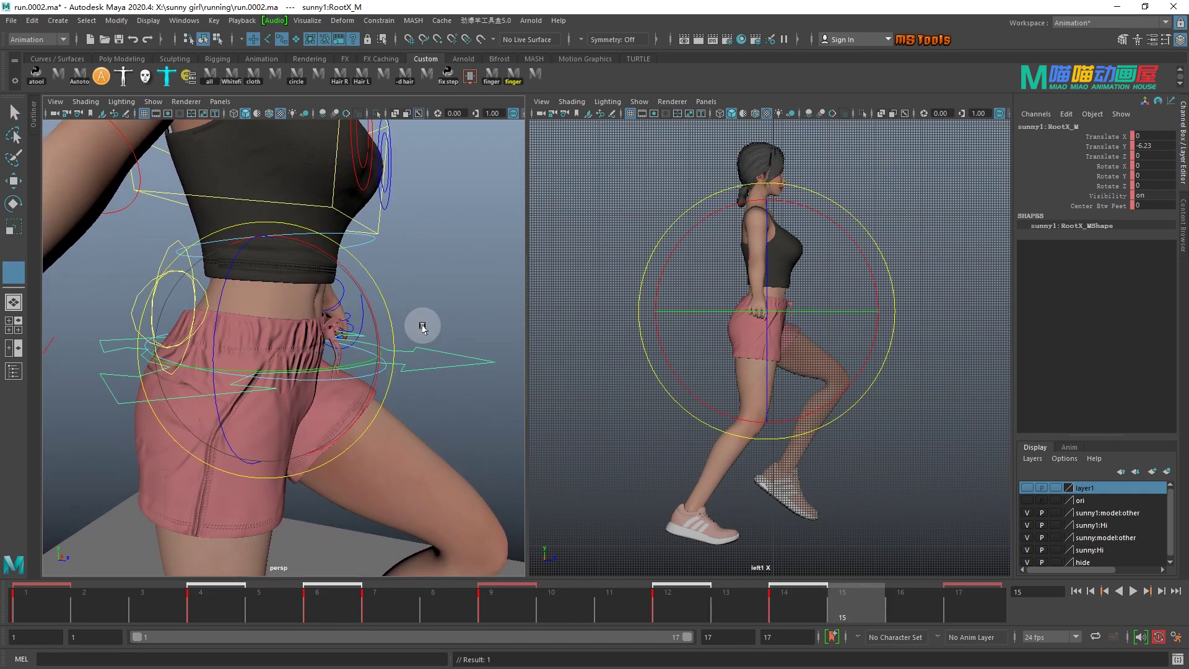
pyautogui.press('q')
pyautogui.keyDown('alt'); pyautogui.moveTo(423, 326); pyautogui.dragTo(339, 316, button='right'); pyautogui.keyUp('alt')
pyautogui.keyDown('alt'); pyautogui.moveTo(250, 457); pyautogui.dragTo(277, 265, button='middle'); pyautogui.keyUp('alt')
pyautogui.keyDown('shift'); pyautogui.click(172, 451); pyautogui.keyUp('shift')
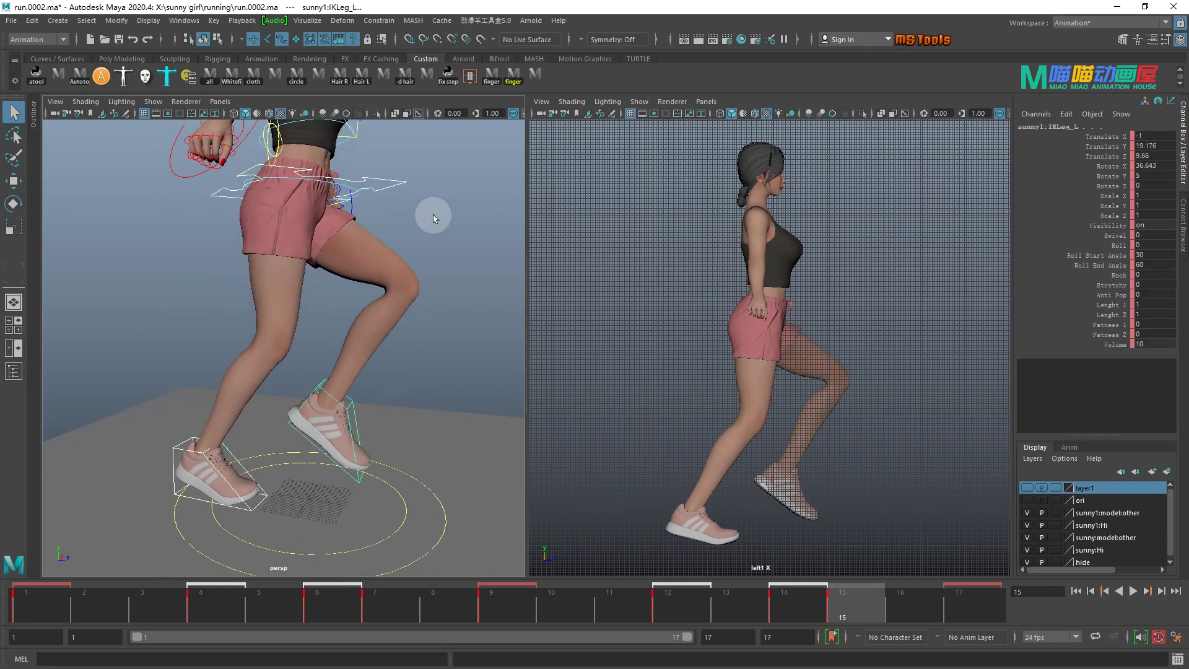
pyautogui.keyDown('alt'); pyautogui.moveTo(433, 218); pyautogui.dragTo(432, 478, button='right'); pyautogui.keyUp('alt')
pyautogui.keyDown('alt'); pyautogui.moveTo(433, 478); pyautogui.dragTo(460, 351, button='middle'); pyautogui.keyUp('alt')
# - Copy the root and foot keys from frame 1 and paste them at frame 17, comparing both end poses
pyautogui.click(990, 604)
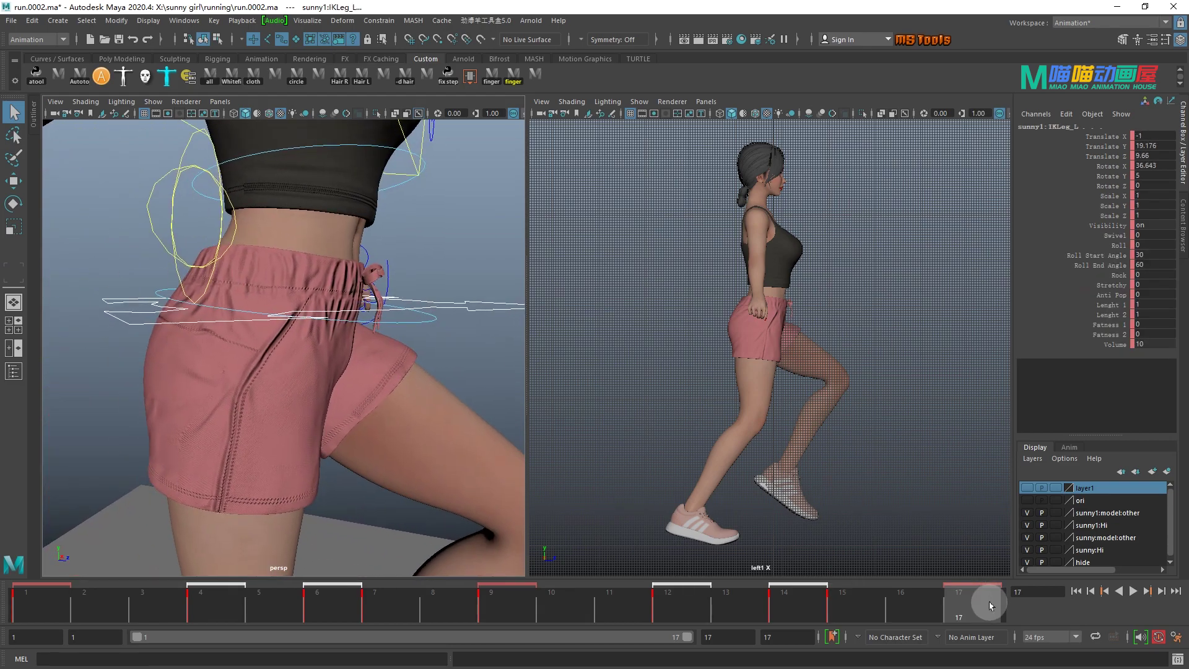
pyautogui.click(37, 617)
pyautogui.rightClick(37, 617)
pyautogui.click(65, 395)
pyautogui.click(955, 603)
pyautogui.rightClick(956, 603)
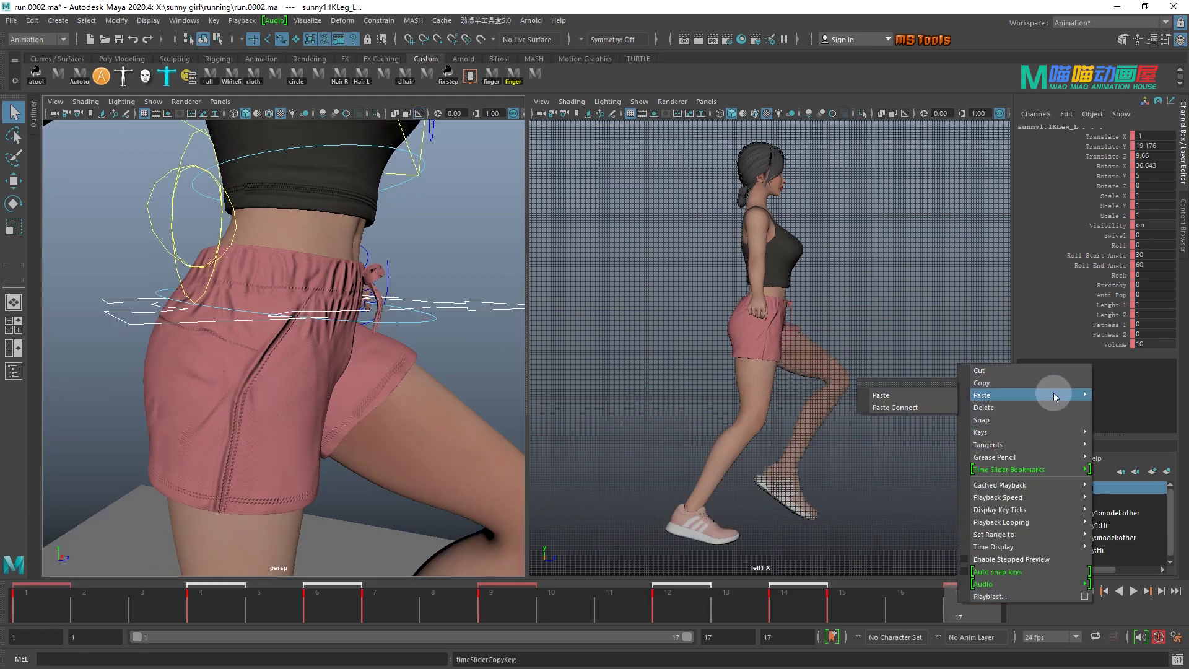
pyautogui.click(928, 398)
pyautogui.click(47, 609)
pyautogui.click(957, 611)
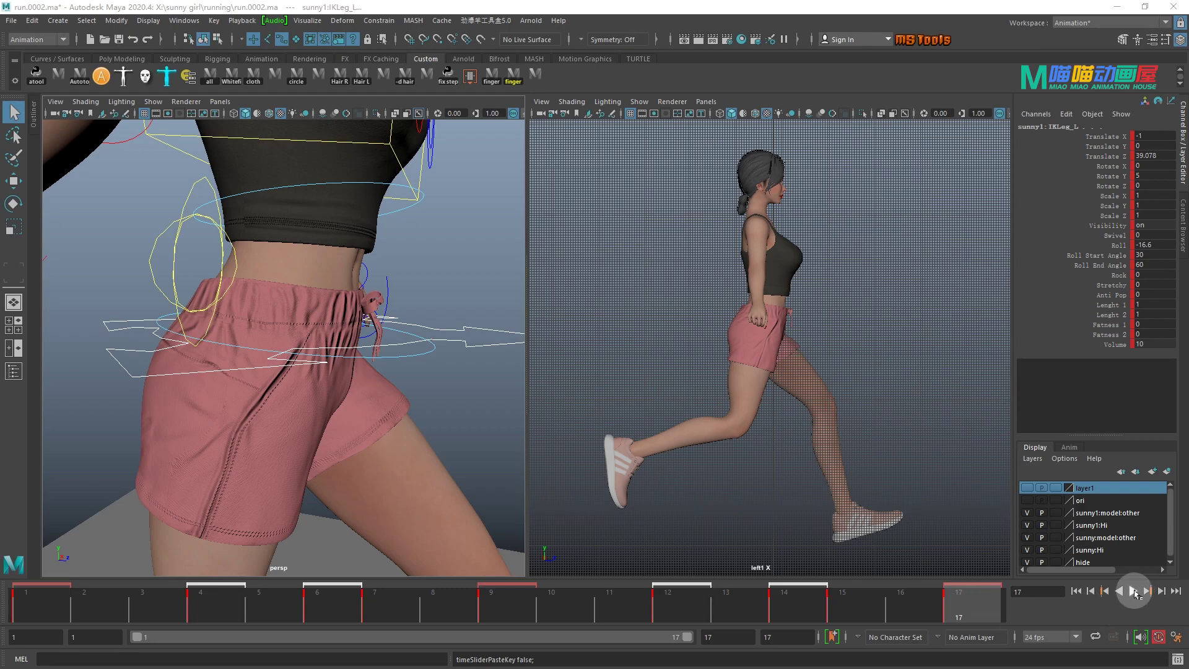
# - Play back the run cycle to check the loop and return to frame 1
pyautogui.click(1134, 591)
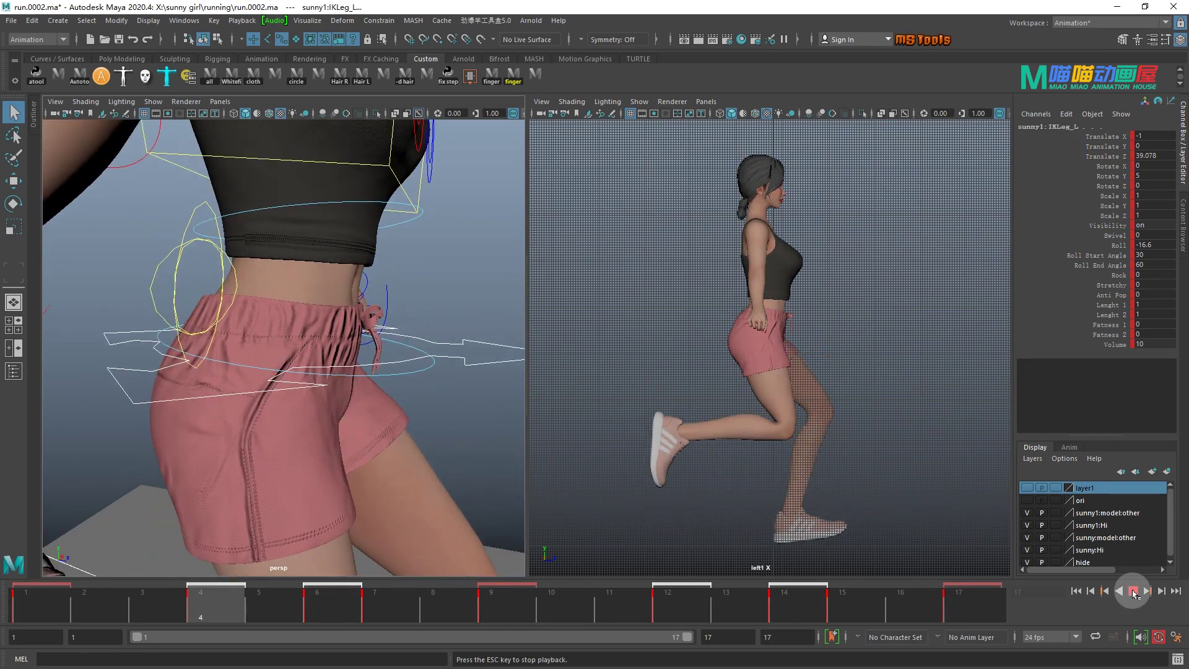
pyautogui.click(1133, 591)
pyautogui.click(1076, 594)
# - Calculate the left foot's per-frame Z difference between frames 1 and 6 with the foot-slide repair tool (滑步修复工具)
pyautogui.keyDown('alt'); pyautogui.moveTo(449, 500); pyautogui.dragTo(325, 495, button='right'); pyautogui.keyUp('alt')
pyautogui.keyDown('alt'); pyautogui.moveTo(327, 551); pyautogui.dragTo(413, 440, button='middle'); pyautogui.keyUp('alt')
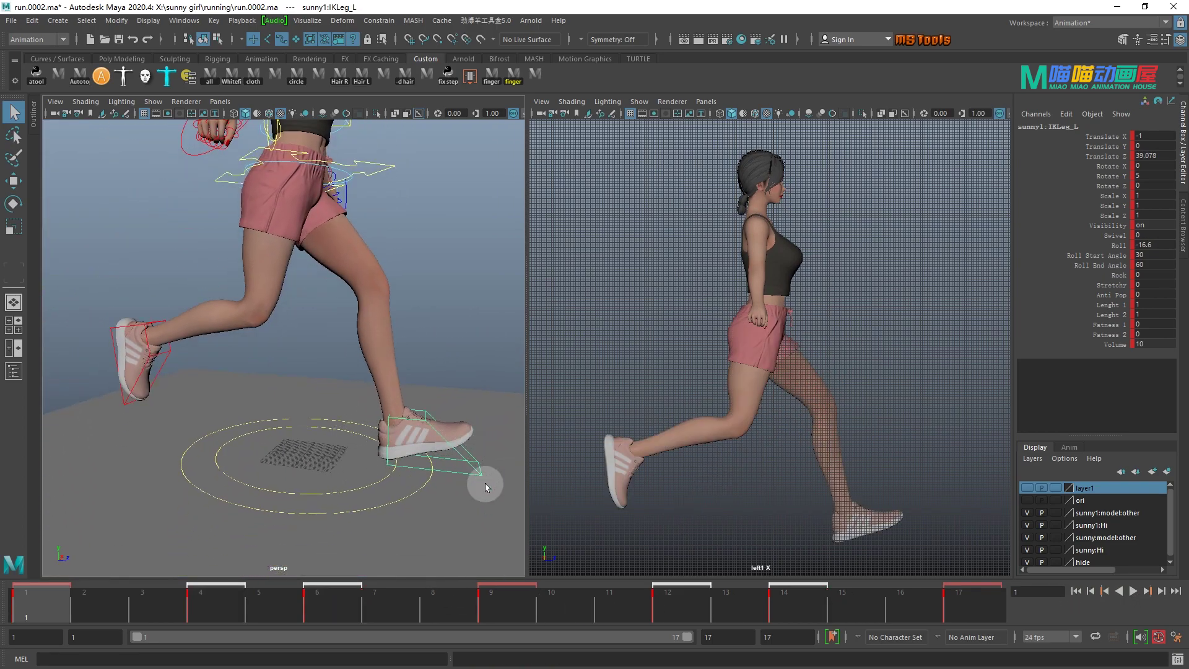
pyautogui.click(450, 77)
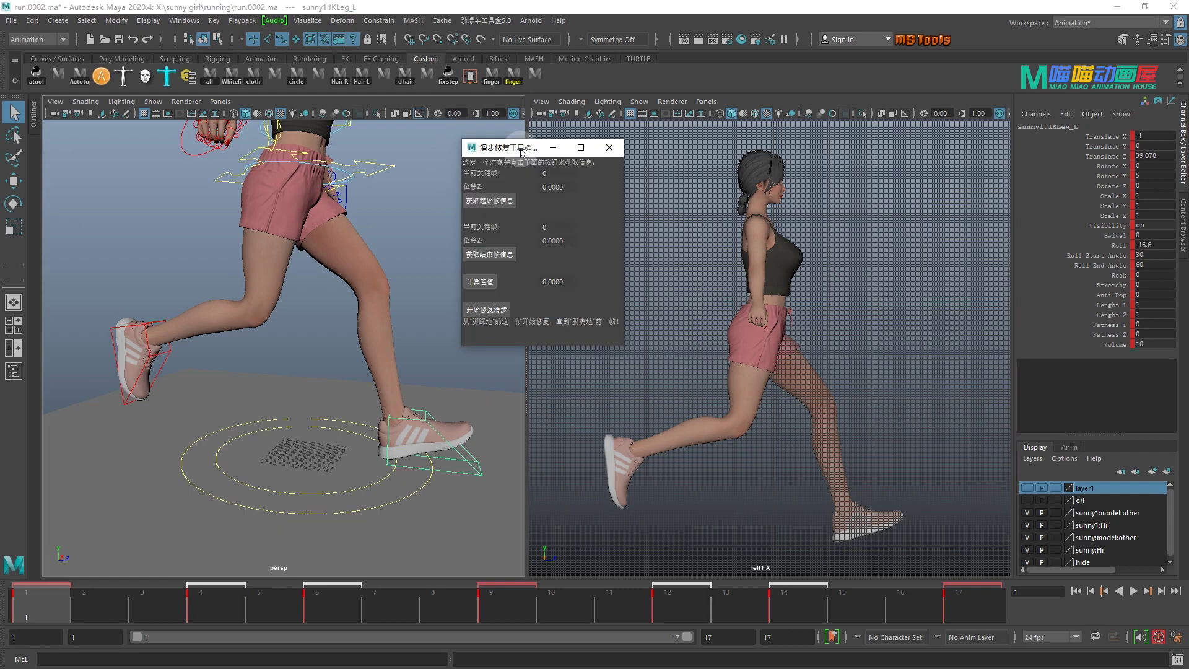
pyautogui.moveTo(35, 611); pyautogui.dragTo(337, 627)
pyautogui.click(482, 200)
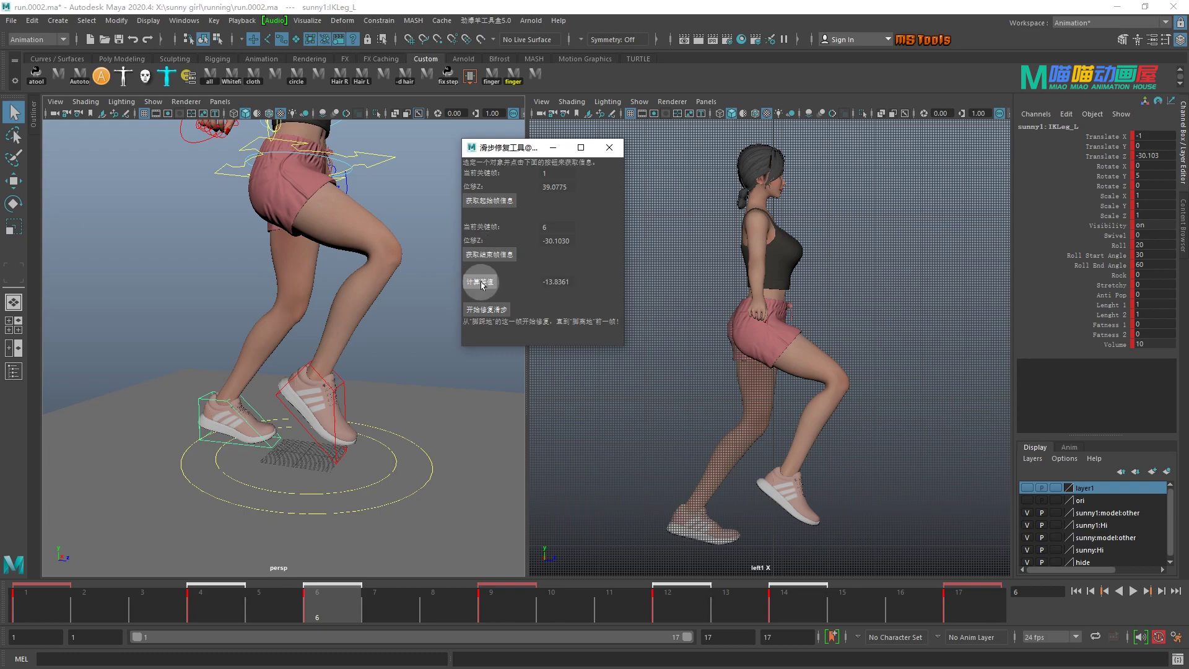
# - Apply the foot-slide repair to the left foot control frame by frame from frame 1 to frame 6
pyautogui.click(29, 608)
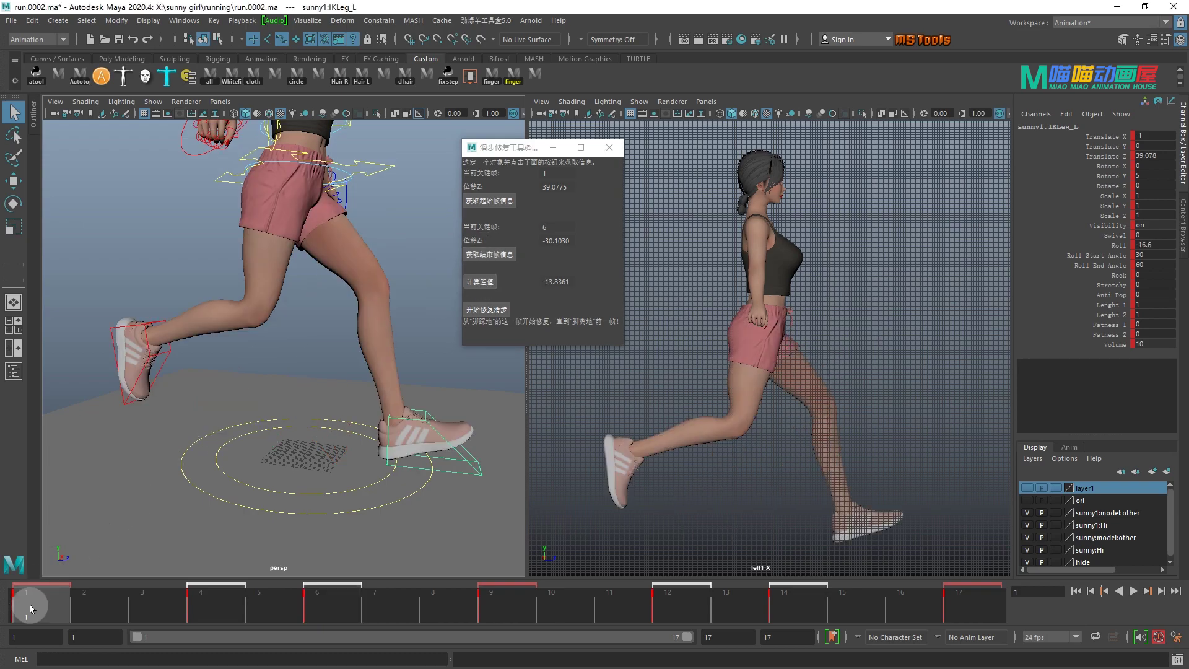
pyautogui.click(488, 312)
pyautogui.click(489, 310)
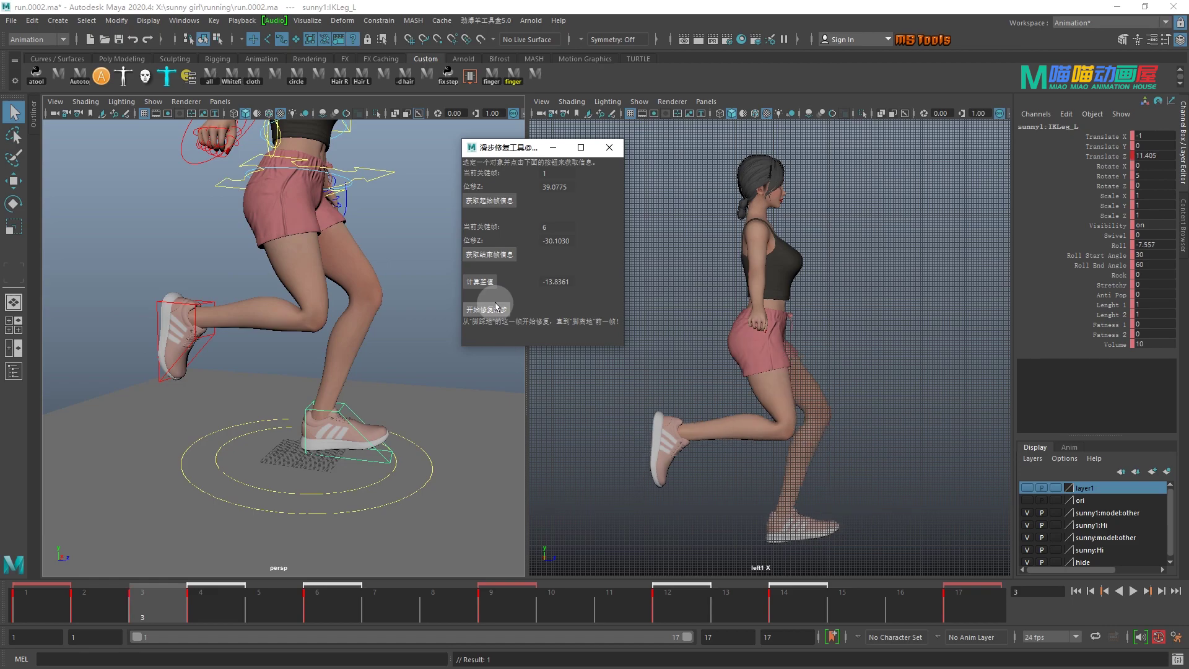
pyautogui.click(492, 308)
pyautogui.click(496, 305)
pyautogui.click(495, 306)
# - Apply the foot-slide repair to the right foot control frame by frame from frame 9 to frame 14
pyautogui.click(339, 385)
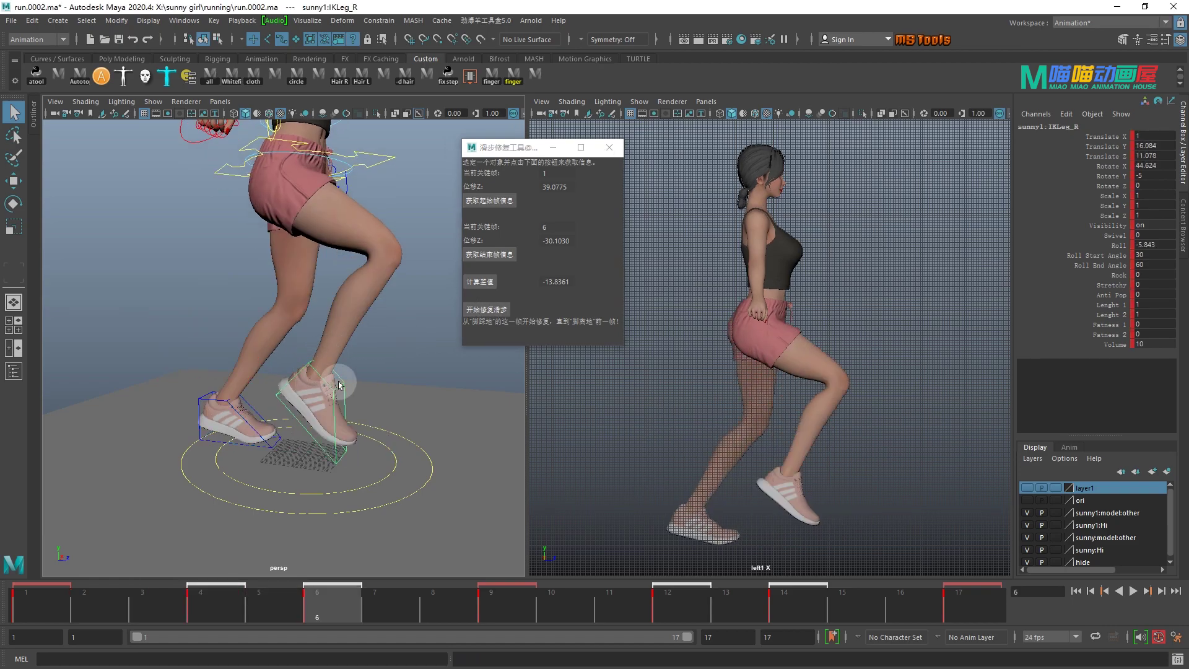
pyautogui.click(501, 606)
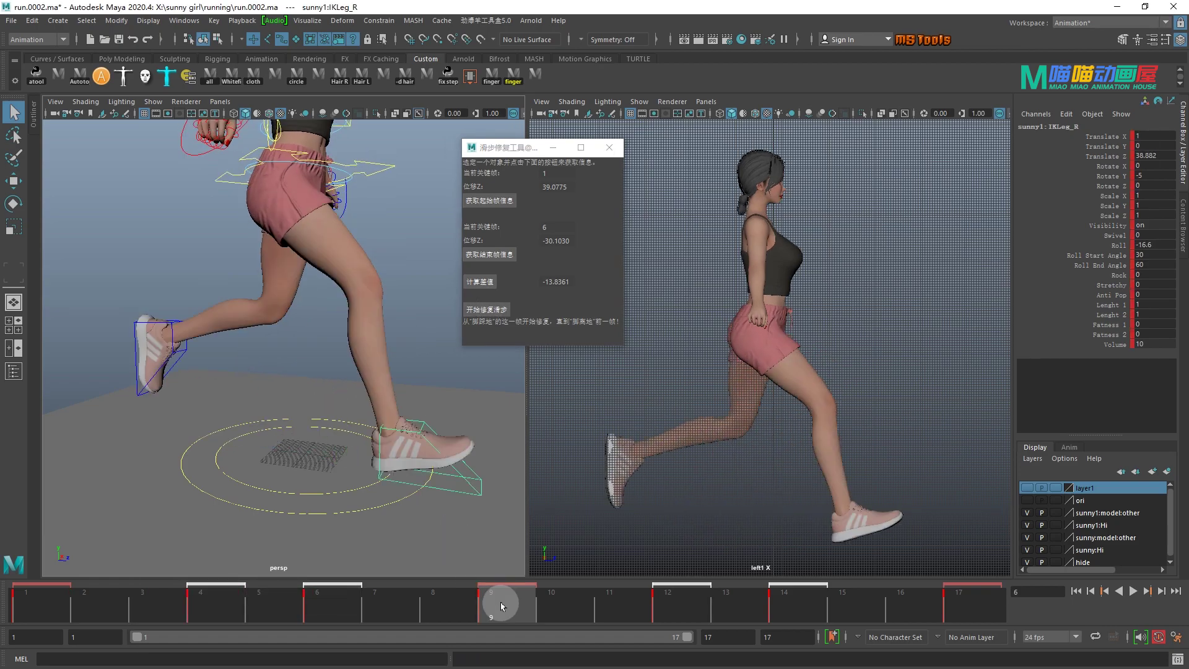
pyautogui.click(499, 311)
pyautogui.click(498, 311)
pyautogui.click(498, 312)
pyautogui.click(497, 313)
pyautogui.click(497, 315)
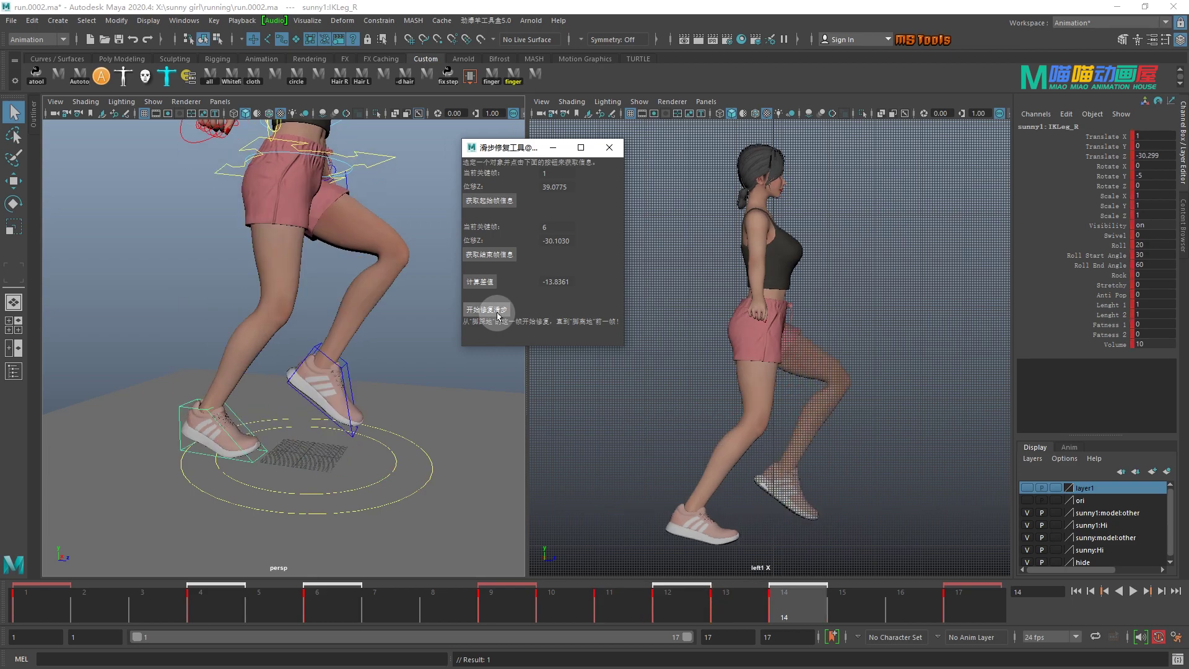
# - Play the repaired run cycle and scrub frames 1 to 4 to examine the foot contact with the ground
pyautogui.click(1137, 593)
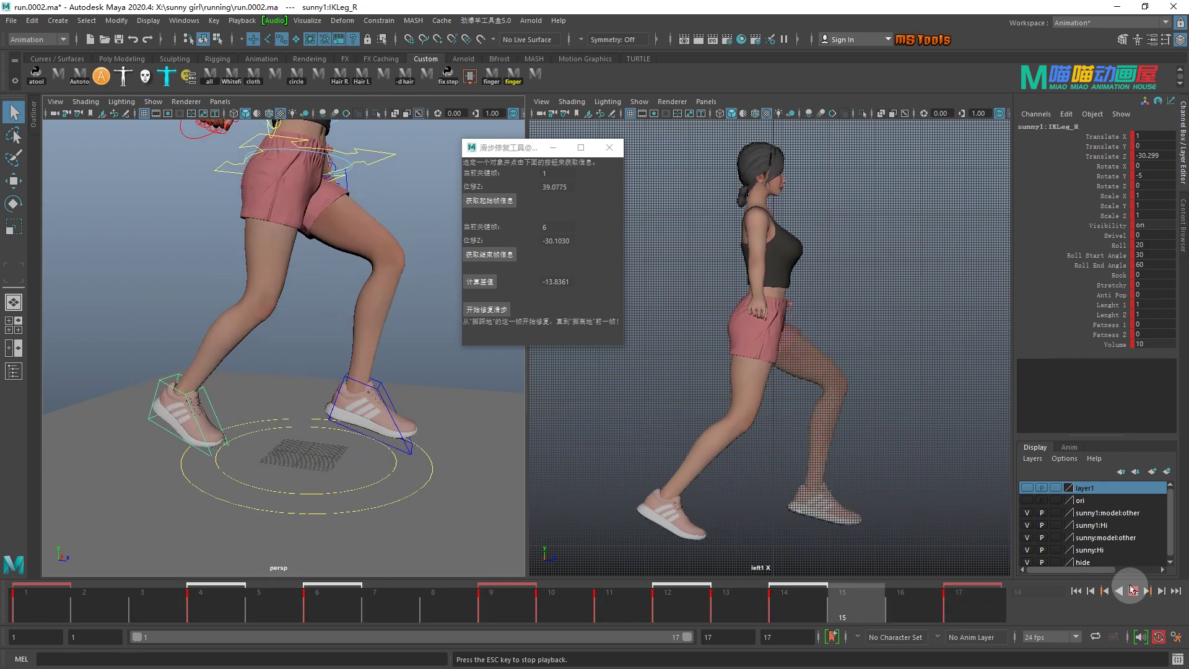
pyautogui.click(1132, 590)
pyautogui.click(1076, 591)
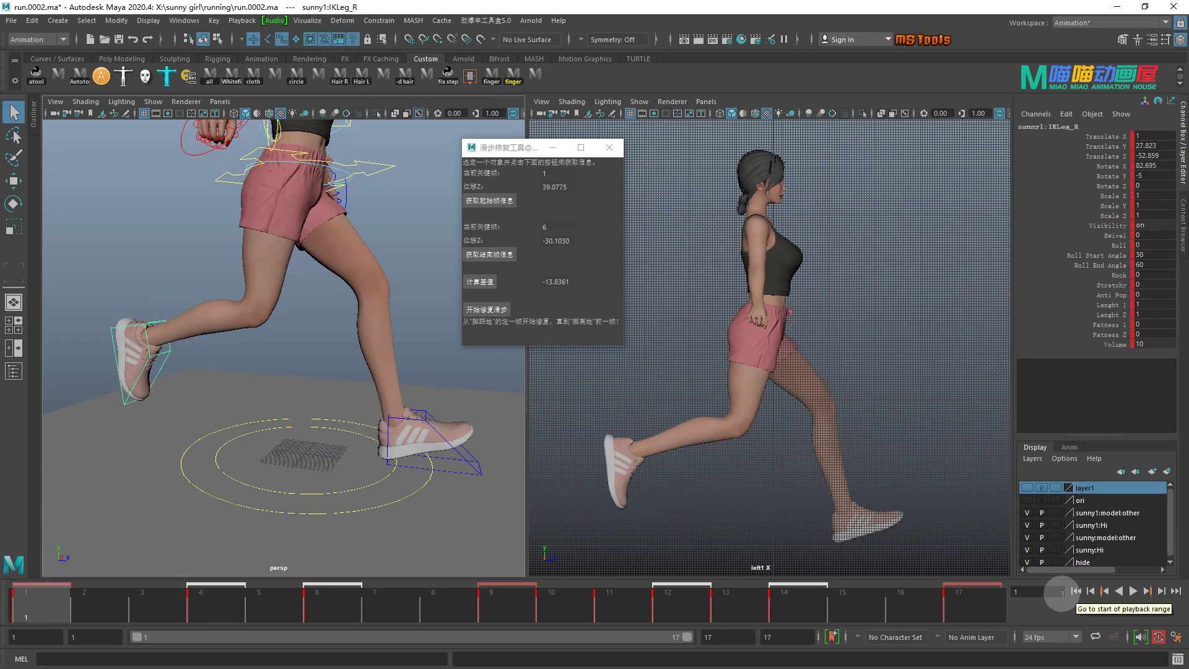
pyautogui.moveTo(51, 619); pyautogui.dragTo(102, 612)
pyautogui.moveTo(118, 611); pyautogui.dragTo(219, 611)
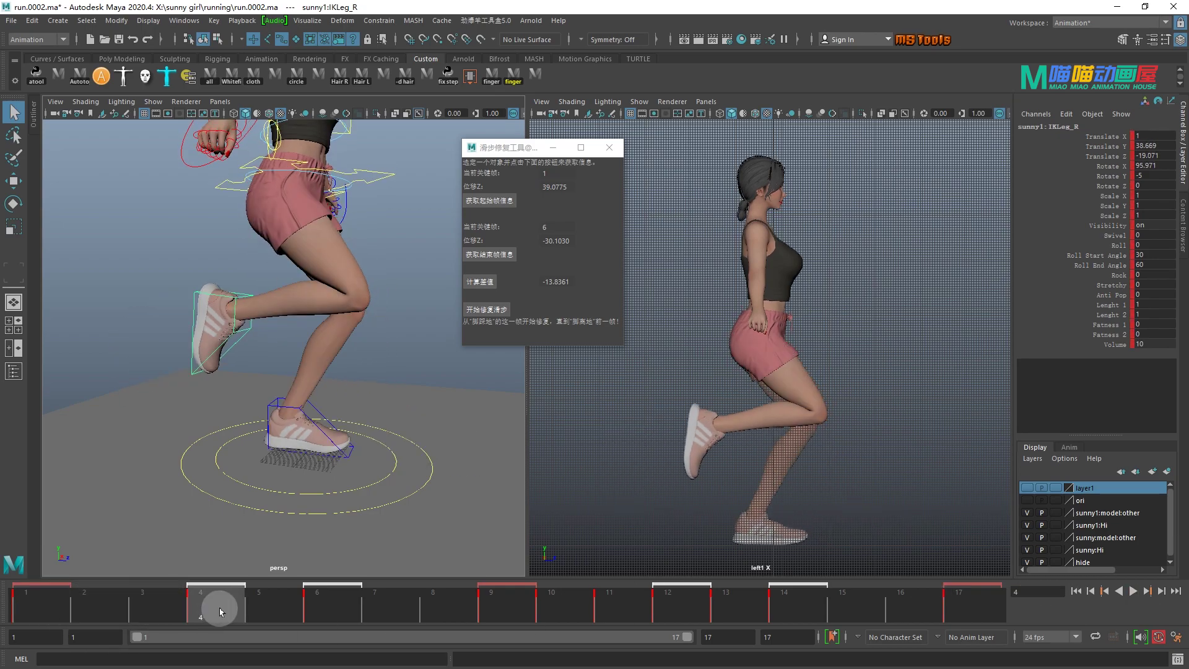
pyautogui.click(27, 601)
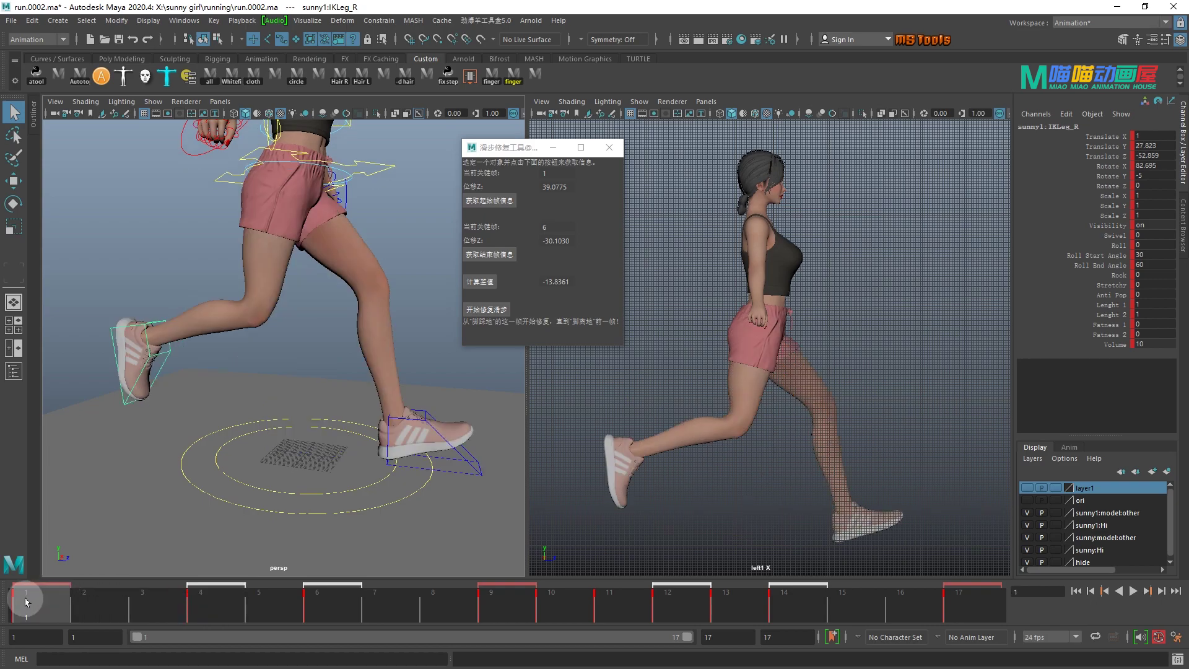
# - Set Roll to 0 on the left foot control at frame 2 and on the right foot control at frame 10
pyautogui.click(100, 609)
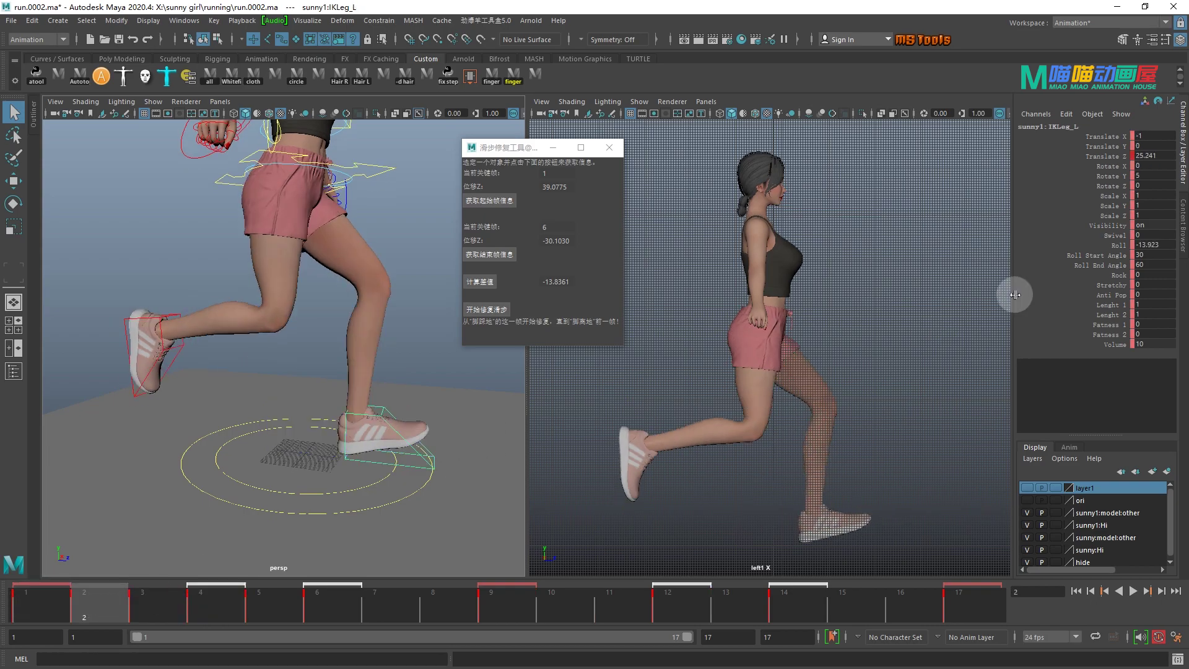
pyautogui.press('Return')
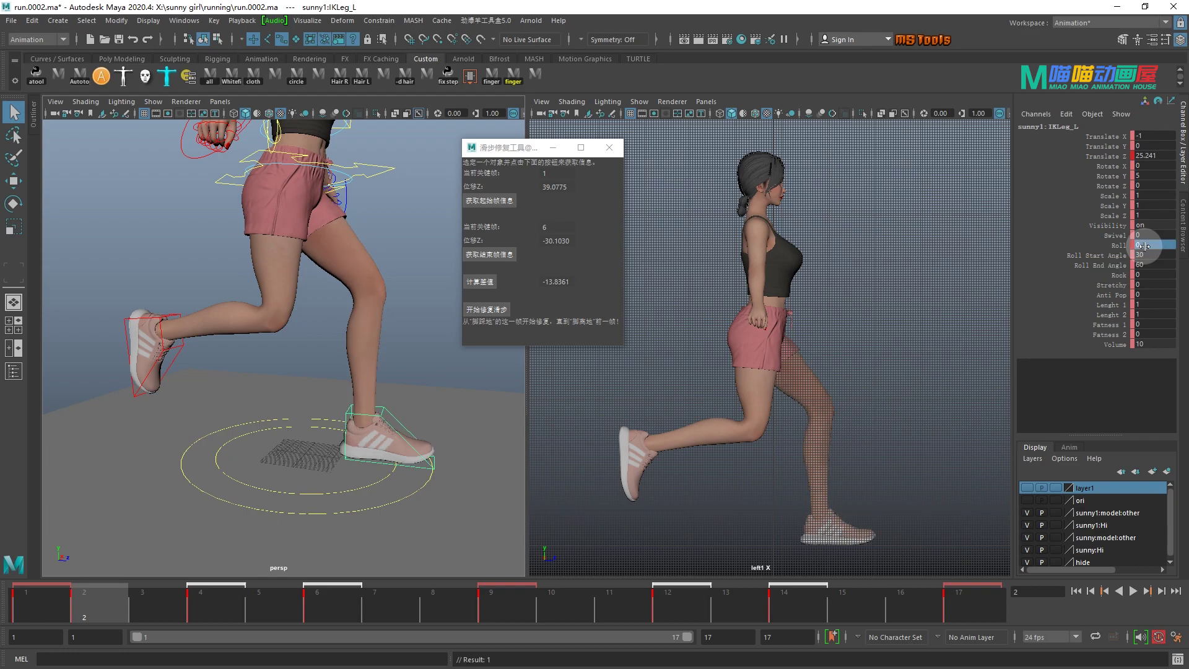
pyautogui.click(517, 615)
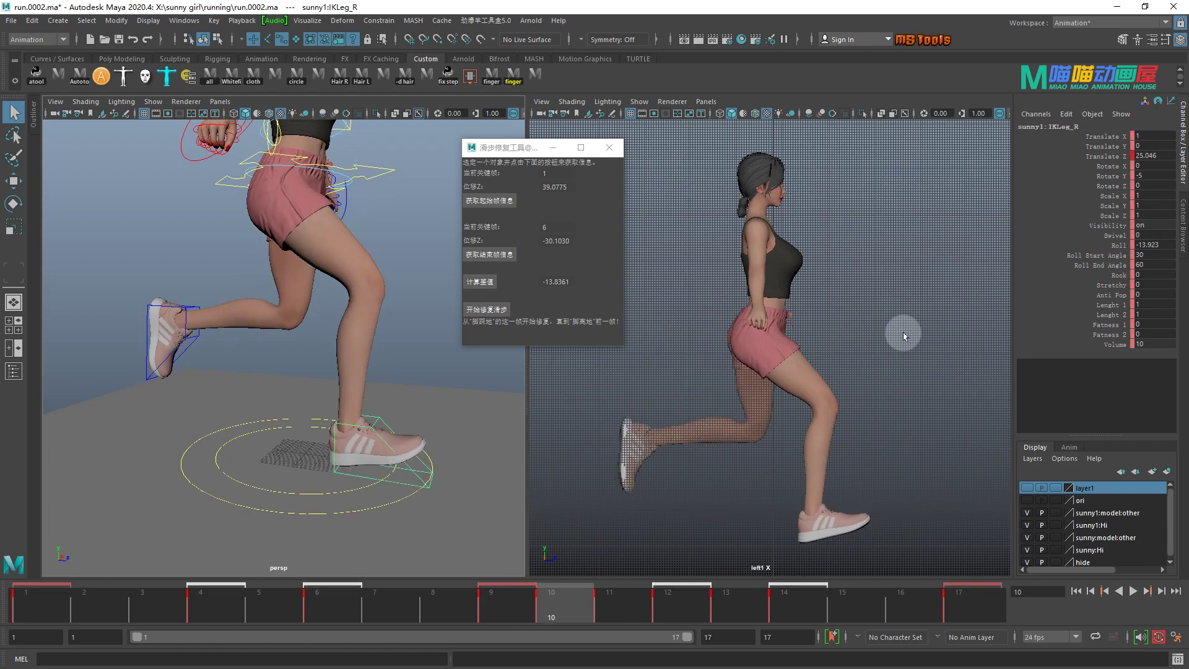
pyautogui.write('0')
pyautogui.press('Return')
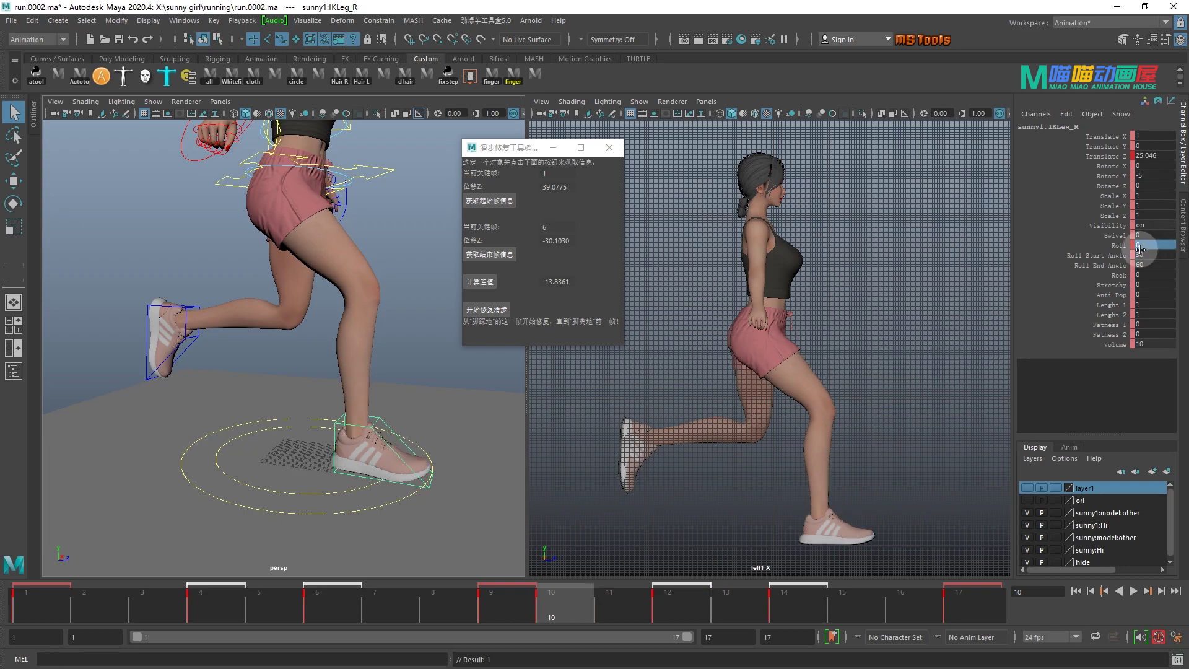
# - Play the run cycle again to check the flattened foot contacts, and return to the first frame
pyautogui.click(1133, 591)
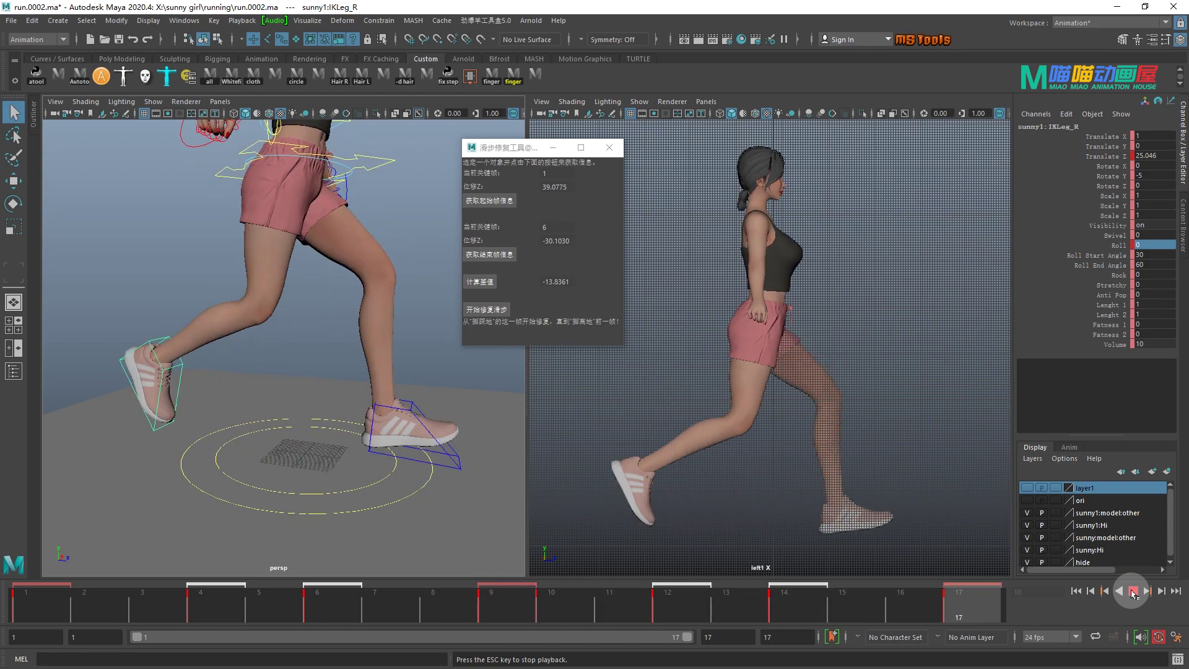
pyautogui.click(1132, 591)
pyautogui.click(1075, 591)
# - Switch the perspective viewport to the front view and select the left foot control at frame 4
pyautogui.keyDown('alt'); pyautogui.moveTo(461, 465); pyautogui.dragTo(316, 447); pyautogui.keyUp('alt')
pyautogui.press('space')
pyautogui.moveTo(317, 348); pyautogui.dragTo(328, 396)
pyautogui.keyDown('alt'); pyautogui.moveTo(331, 392); pyautogui.dragTo(298, 318, button='middle'); pyautogui.keyUp('alt')
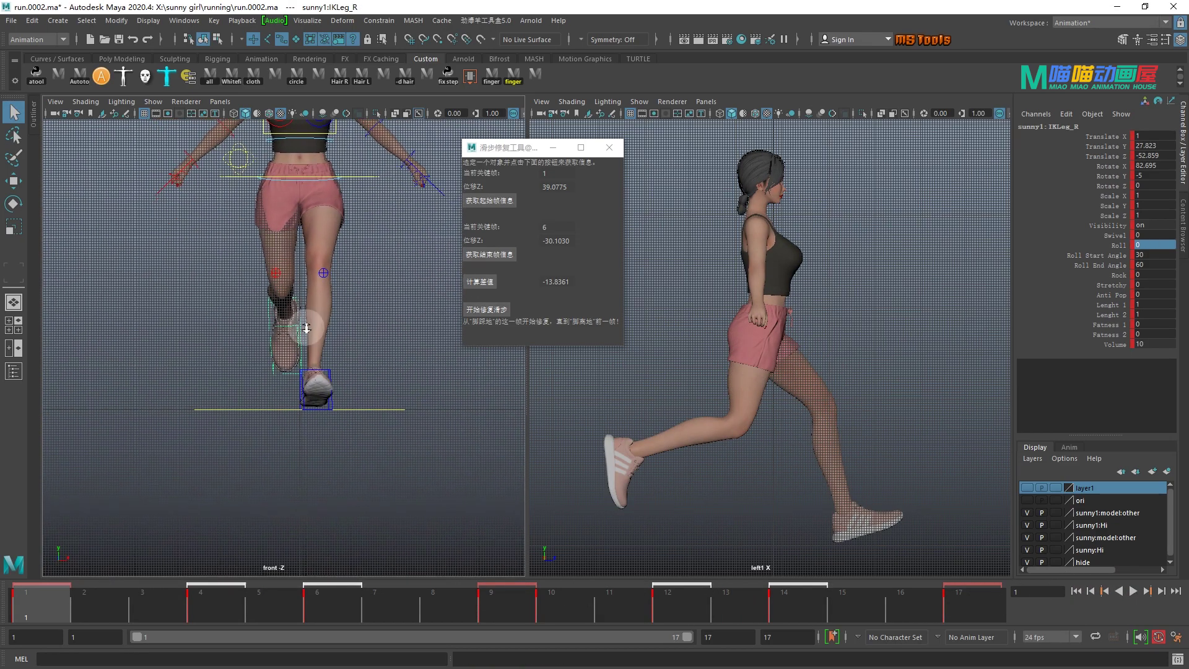
pyautogui.keyDown('alt'); pyautogui.moveTo(298, 318); pyautogui.dragTo(333, 388, button='right'); pyautogui.keyUp('alt')
pyautogui.keyDown('alt'); pyautogui.moveTo(333, 388); pyautogui.dragTo(304, 377, button='middle'); pyautogui.keyUp('alt')
pyautogui.moveTo(142, 610); pyautogui.dragTo(214, 608)
pyautogui.keyDown('alt'); pyautogui.moveTo(303, 265); pyautogui.dragTo(307, 377, button='middle'); pyautogui.keyUp('alt')
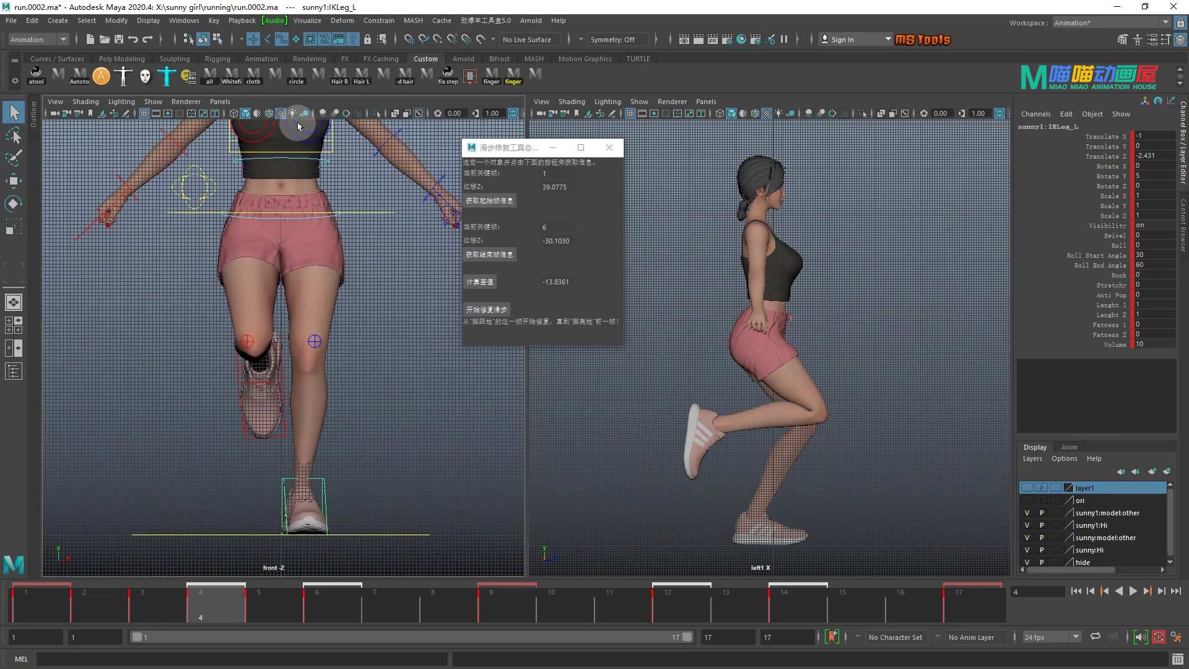
# - Open the Graph Editor for the left foot control and place it clear of the legs in the front view
pyautogui.hotkey('ctrl', 'g')
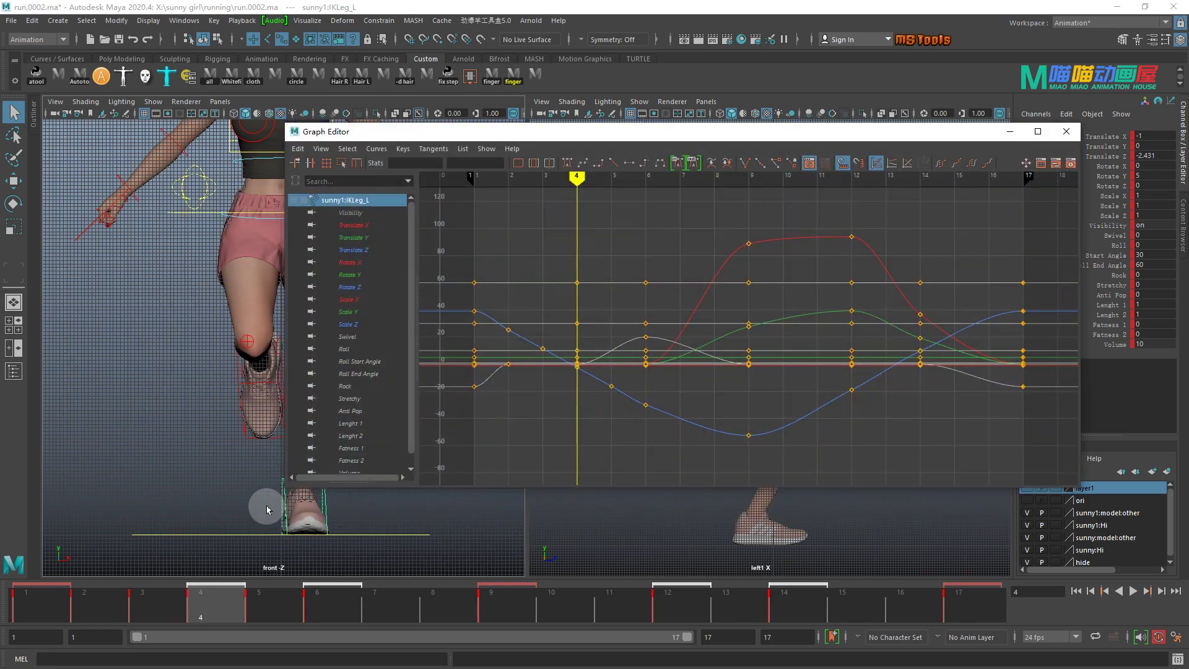
pyautogui.moveTo(415, 142); pyautogui.dragTo(480, 133)
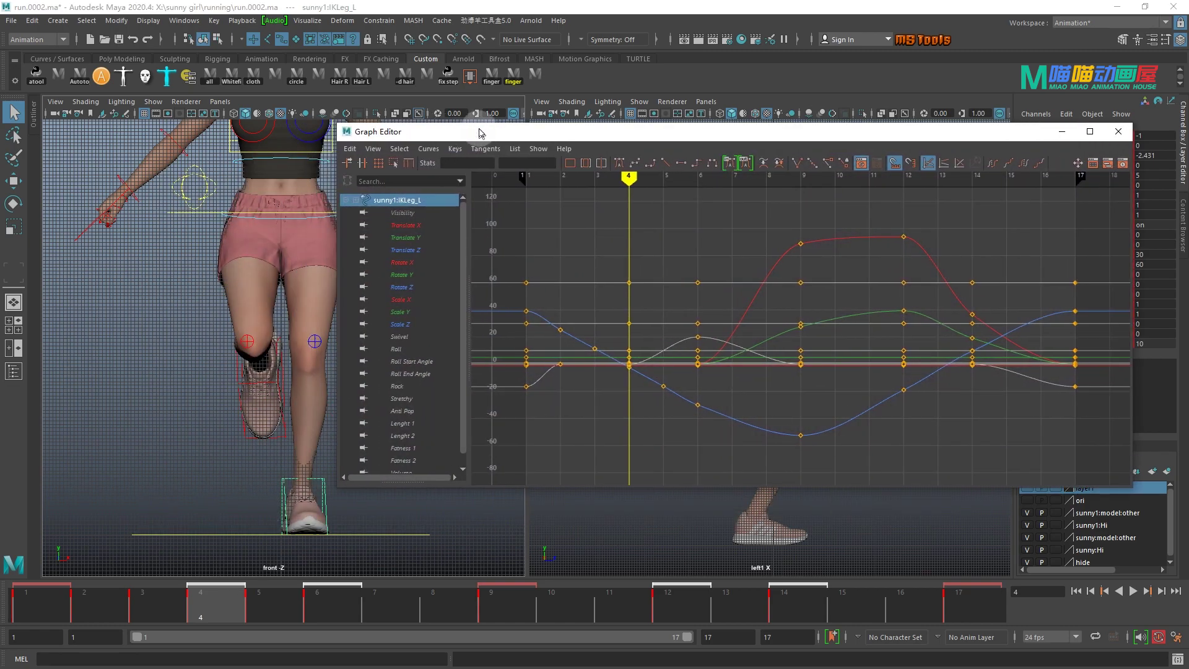
pyautogui.keyDown('alt'); pyautogui.moveTo(153, 333); pyautogui.dragTo(102, 333, button='middle'); pyautogui.keyUp('alt')
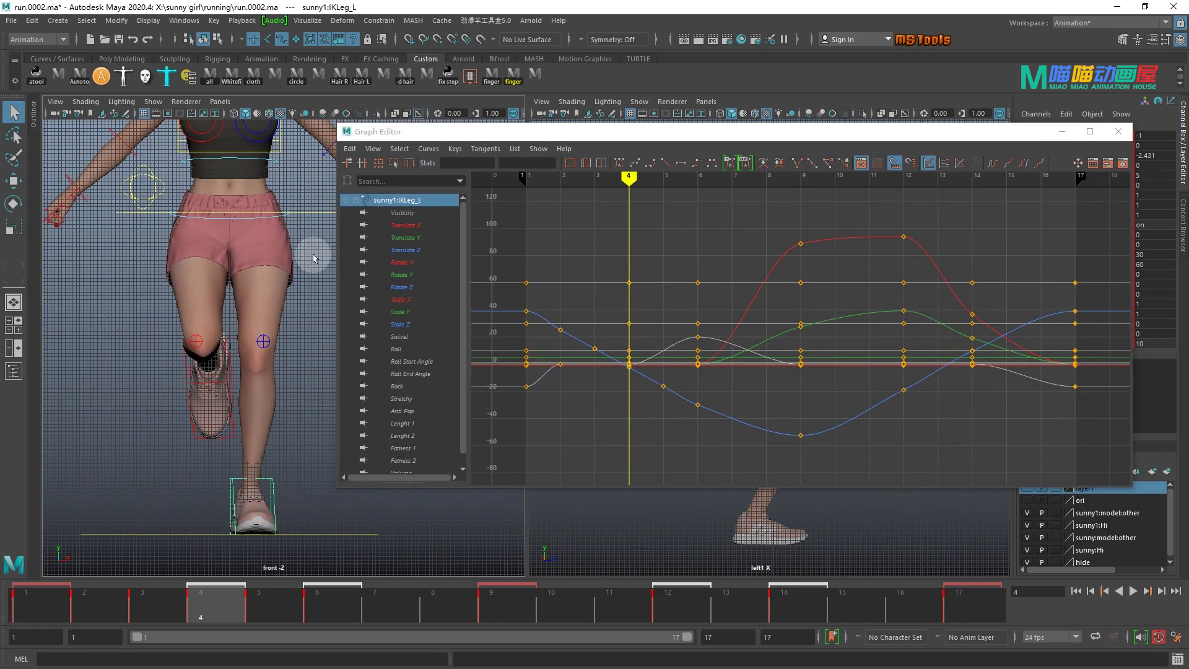
# - Lower the left foot's Translate X keys at frames 1, 4, 6 and 17 to about -2.75, moving the foot toward the body's centre line
pyautogui.click(406, 225)
pyautogui.moveTo(68, 600)
pyautogui.mouseDown()
pyautogui.moveTo(59, 605)
pyautogui.moveTo(332, 606)
pyautogui.mouseUp()
pyautogui.moveTo(517, 299); pyautogui.dragTo(730, 415)
pyautogui.keyDown('alt'); pyautogui.moveTo(718, 396); pyautogui.dragTo(737, 359, button='middle'); pyautogui.keyUp('alt')
pyautogui.keyDown('alt'); pyautogui.moveTo(1037, 283); pyautogui.dragTo(976, 285, button='middle'); pyautogui.keyUp('alt')
pyautogui.keyDown('alt'); pyautogui.moveTo(685, 343); pyautogui.dragTo(794, 326, button='middle'); pyautogui.keyUp('alt')
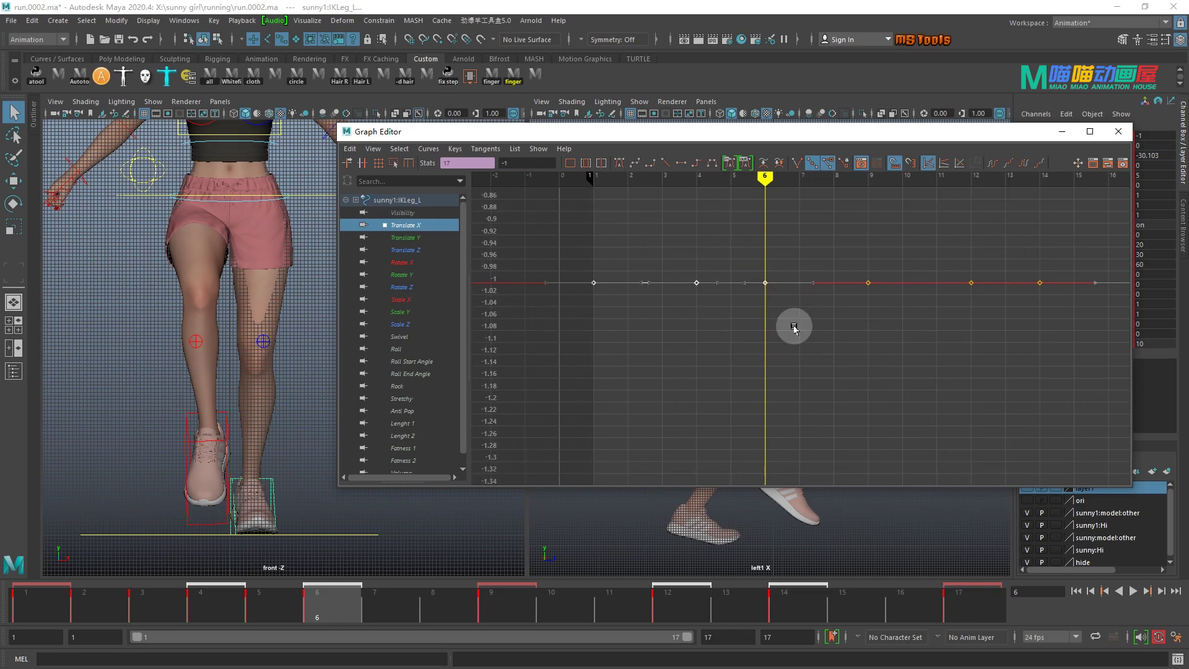
pyautogui.keyDown('shift'); pyautogui.moveTo(709, 338); pyautogui.dragTo(701, 453, button='middle'); pyautogui.keyUp('shift')
pyautogui.keyDown('alt'); pyautogui.moveTo(692, 378); pyautogui.dragTo(710, 249, button='middle'); pyautogui.keyUp('alt')
pyautogui.keyDown('shift'); pyautogui.moveTo(710, 296); pyautogui.dragTo(700, 464, button='middle'); pyautogui.keyUp('shift')
pyautogui.keyDown('alt'); pyautogui.moveTo(727, 339); pyautogui.dragTo(718, 408, button='middle'); pyautogui.keyUp('alt')
pyautogui.moveTo(711, 364)
pyautogui.keyDown('alt'); pyautogui.mouseDown(button='middle')
pyautogui.moveTo(715, 267)
pyautogui.moveTo(695, 380)
pyautogui.mouseUp(button='middle'); pyautogui.keyUp('alt')
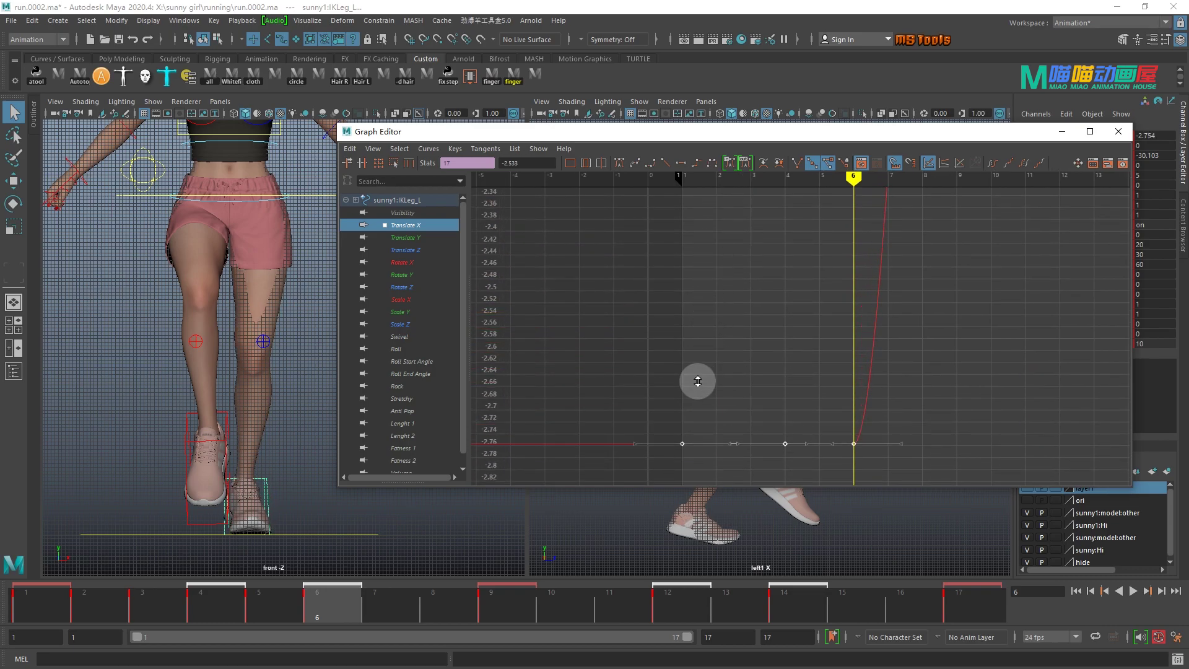
# - Raise the right foot's Translate X keys at frames 9, 12 and 14 to 2.78, moving the foot toward the body's centre line
pyautogui.click(189, 434)
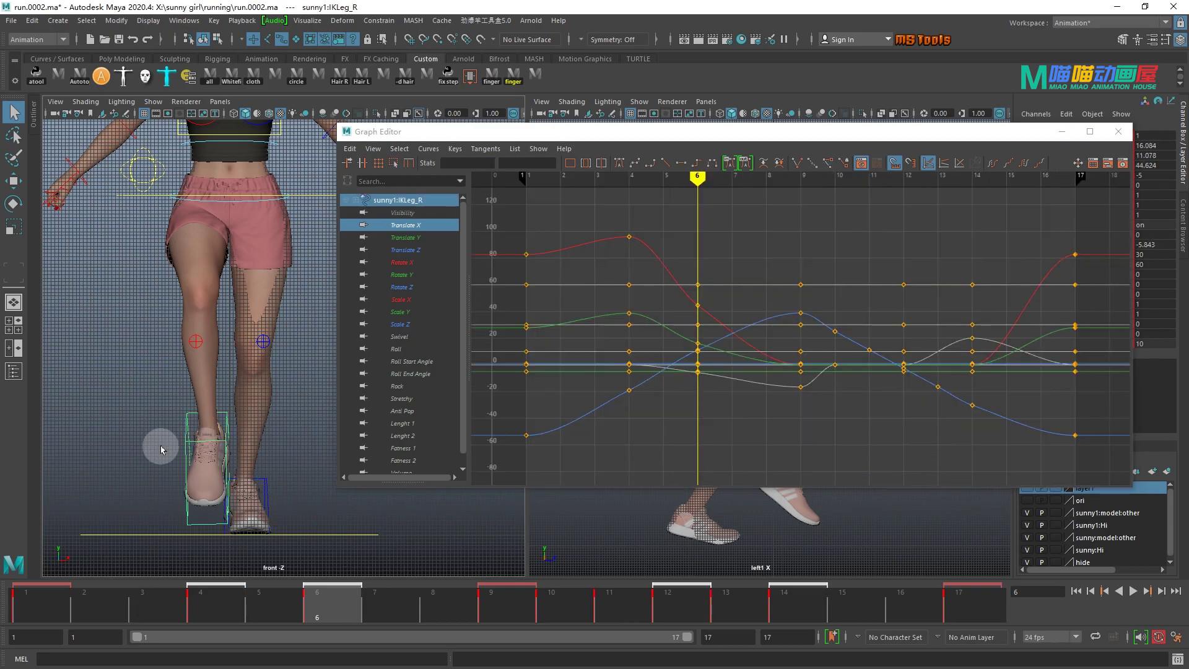
pyautogui.click(430, 226)
pyautogui.hotkey('alt', 'v')
pyautogui.moveTo(749, 615); pyautogui.dragTo(530, 621)
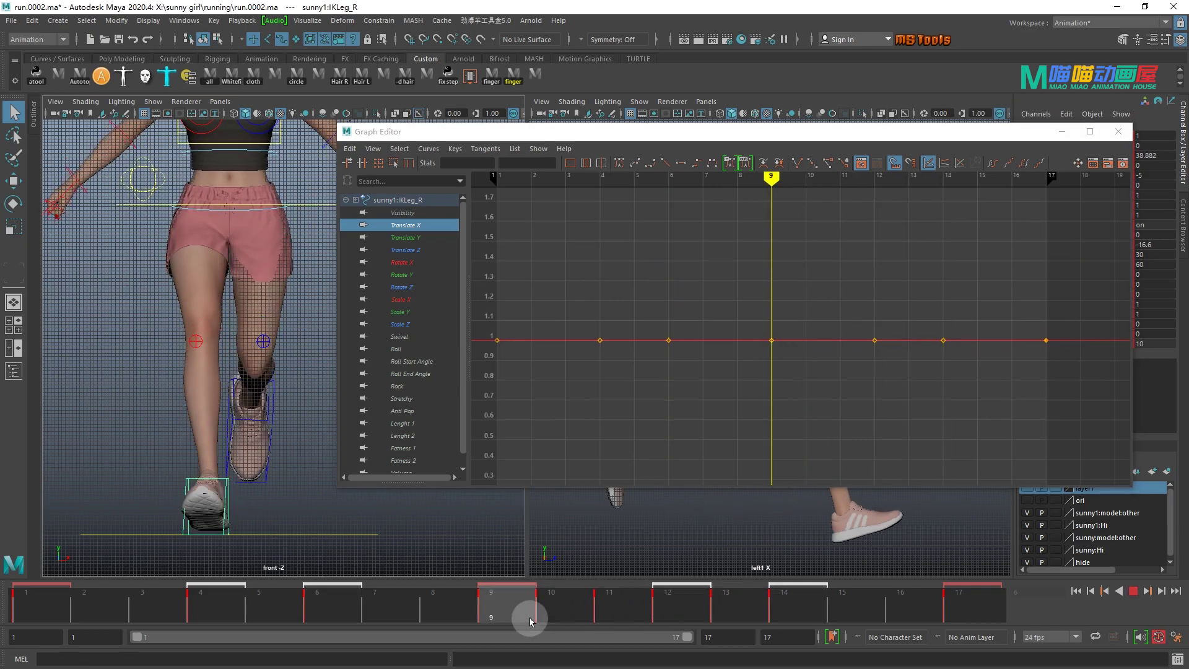
pyautogui.click(784, 604)
pyautogui.moveTo(731, 251); pyautogui.dragTo(877, 354)
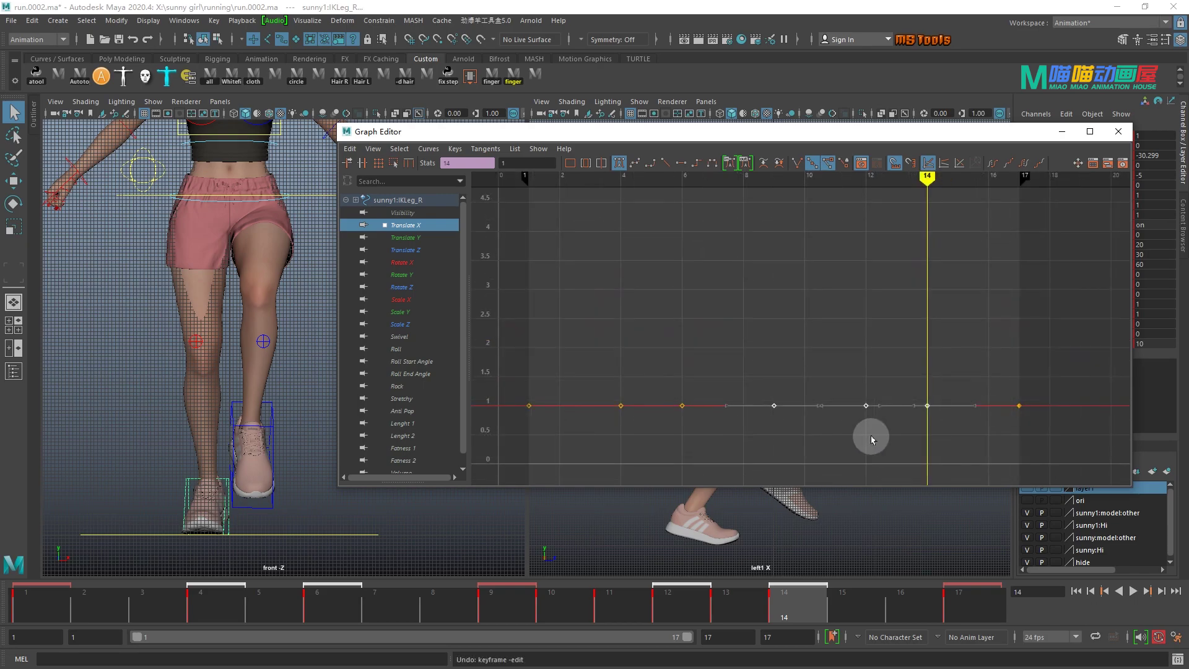
pyautogui.keyDown('shift'); pyautogui.moveTo(870, 437); pyautogui.dragTo(877, 342, button='middle'); pyautogui.keyUp('shift')
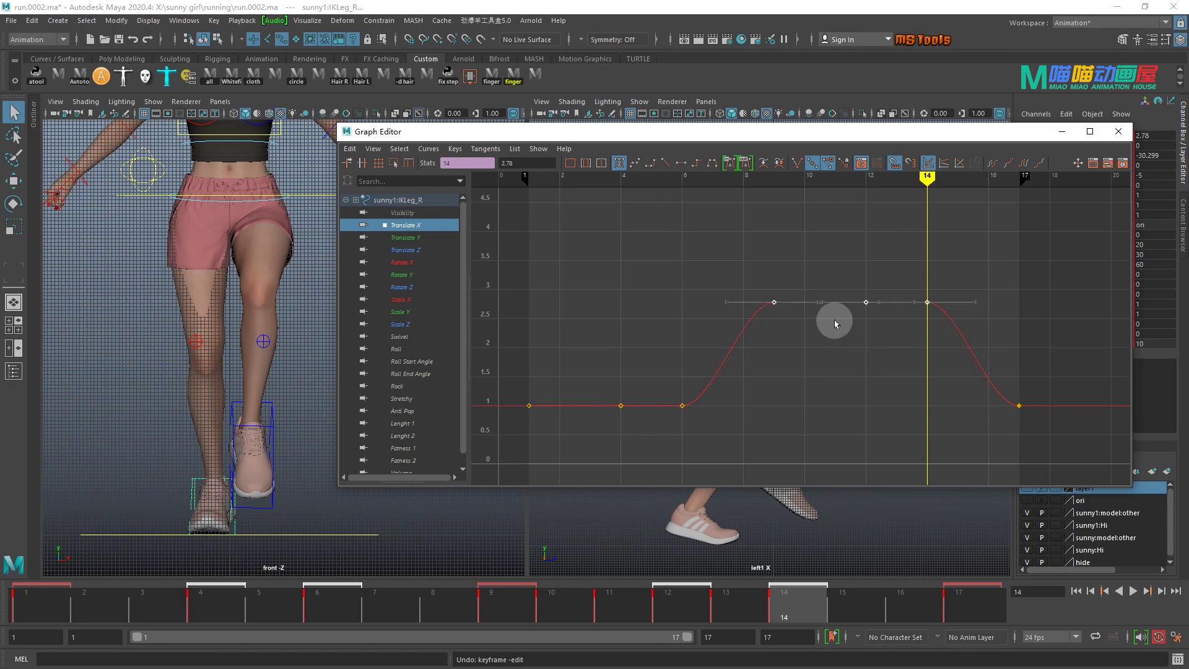
# - Play back the run cycle, and close the Graph Editor to work in the perspective view again
pyautogui.moveTo(74, 600); pyautogui.dragTo(1119, 631)
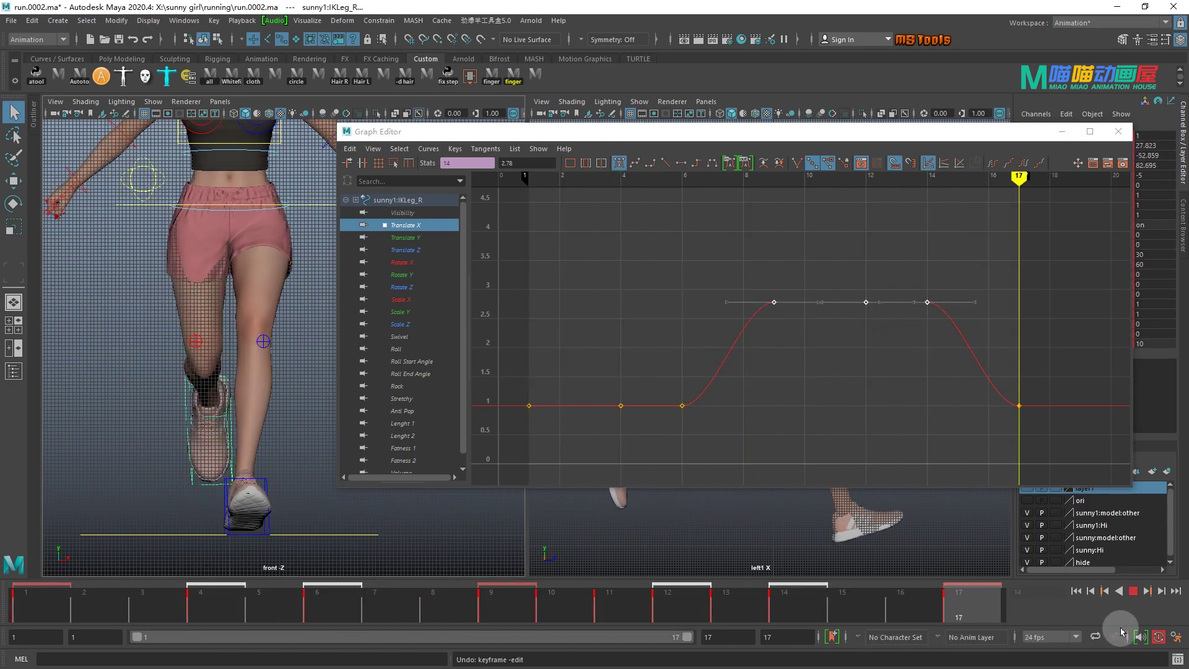
pyautogui.click(1056, 145)
pyautogui.keyDown('alt'); pyautogui.moveTo(384, 355); pyautogui.dragTo(397, 331); pyautogui.keyUp('alt')
pyautogui.click(559, 151)
# - Select the upper-body, arm and finger controls together and key them at frames 1, 9 and 17
pyautogui.moveTo(289, 343); pyautogui.dragTo(120, 186)
pyautogui.moveTo(68, 143); pyautogui.dragTo(445, 365)
pyautogui.click(49, 619)
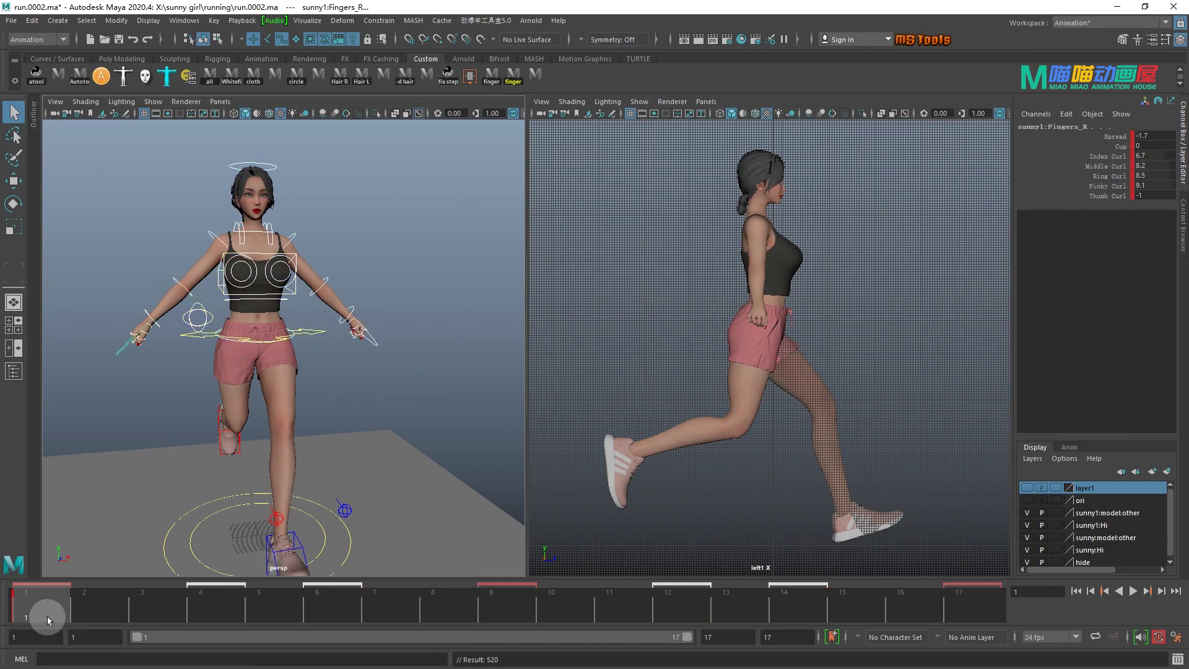
pyautogui.moveTo(504, 619); pyautogui.dragTo(991, 616)
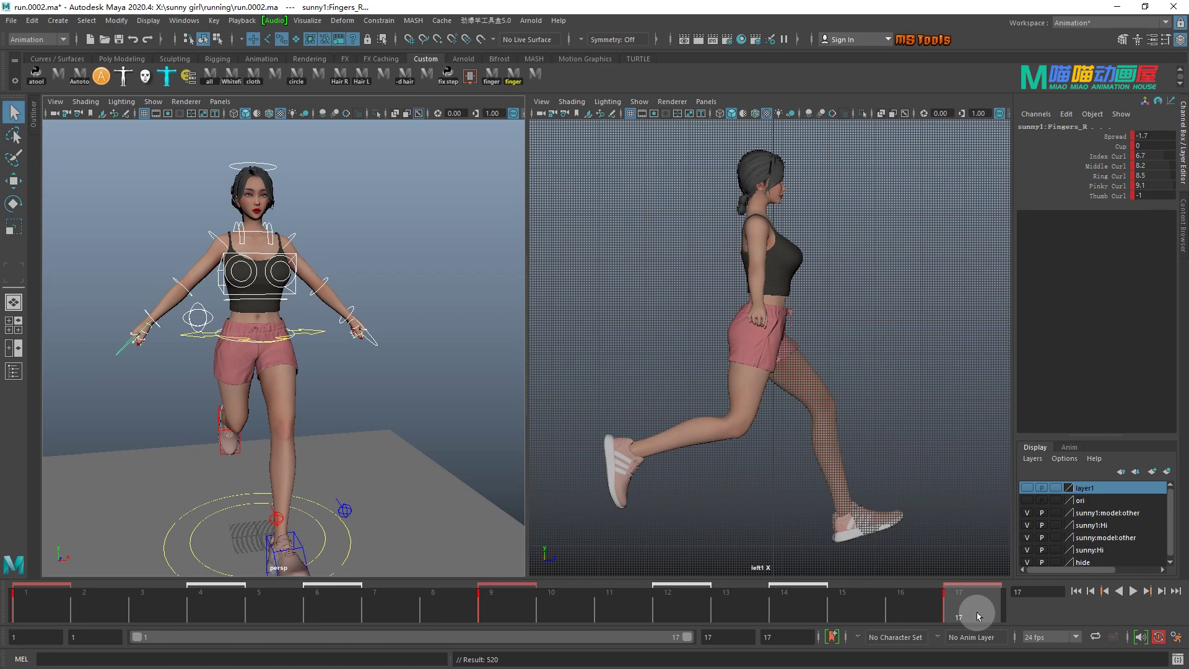
# - Rotate the hip swing control at frame 17 so the pelvis turns and tilts with the stride
pyautogui.keyDown('alt'); pyautogui.moveTo(257, 396); pyautogui.dragTo(335, 347); pyautogui.keyUp('alt')
pyautogui.scroll(5, 350, 384)
pyautogui.click(298, 346)
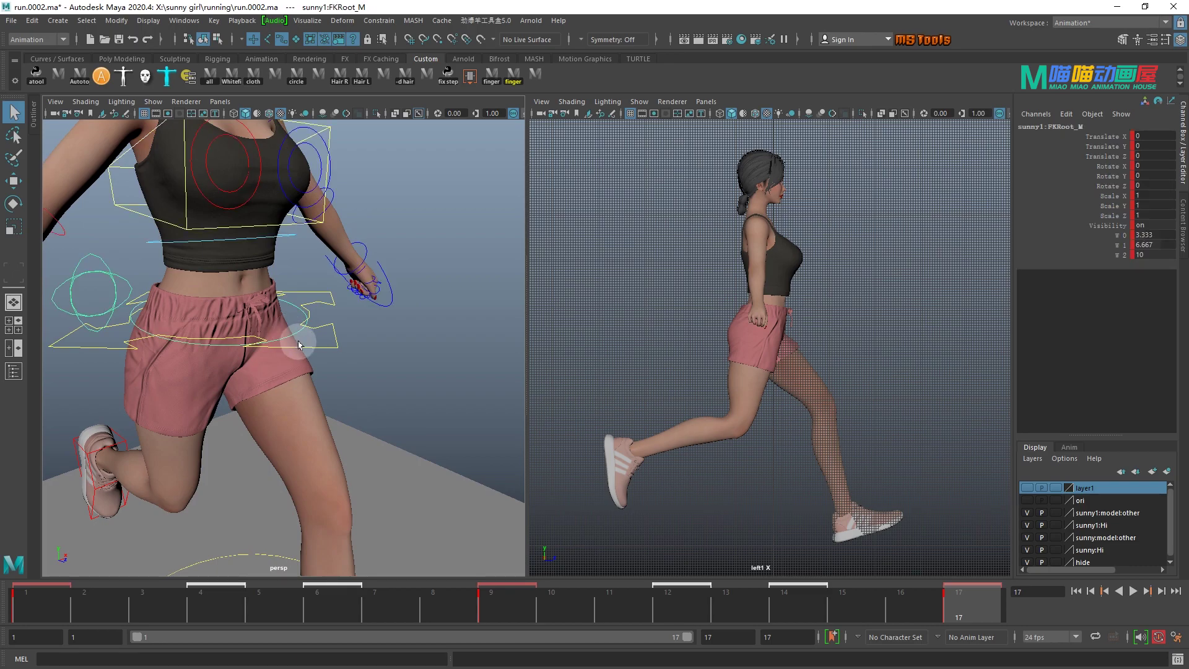
pyautogui.press('w')
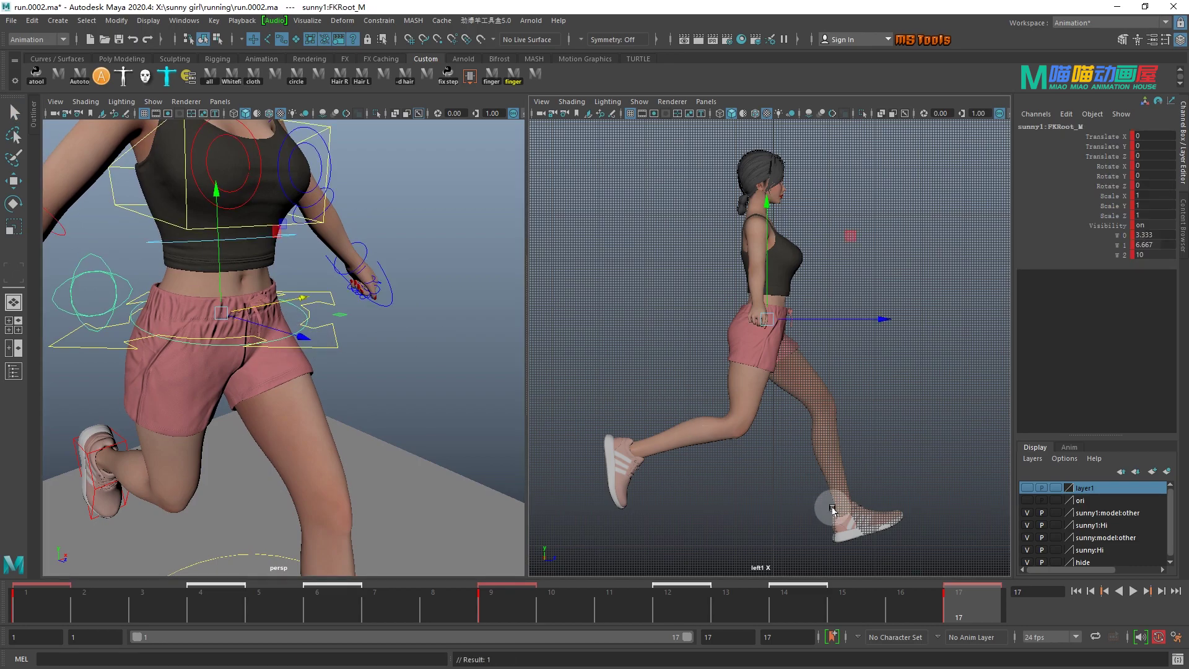
pyautogui.press('e')
pyautogui.keyDown('alt'); pyautogui.moveTo(379, 446); pyautogui.dragTo(78, 305); pyautogui.keyUp('alt')
pyautogui.click(73, 303)
pyautogui.hotkey('ctrl', 'v')
# - Select the lower spine control in the front view and rotate it to counter the hip tilt at frame 17
pyautogui.press('space')
pyautogui.moveTo(265, 326); pyautogui.dragTo(317, 411)
pyautogui.scroll(2, 319, 340)
pyautogui.press('q')
pyautogui.click(318, 340)
pyautogui.scroll(2, 297, 313)
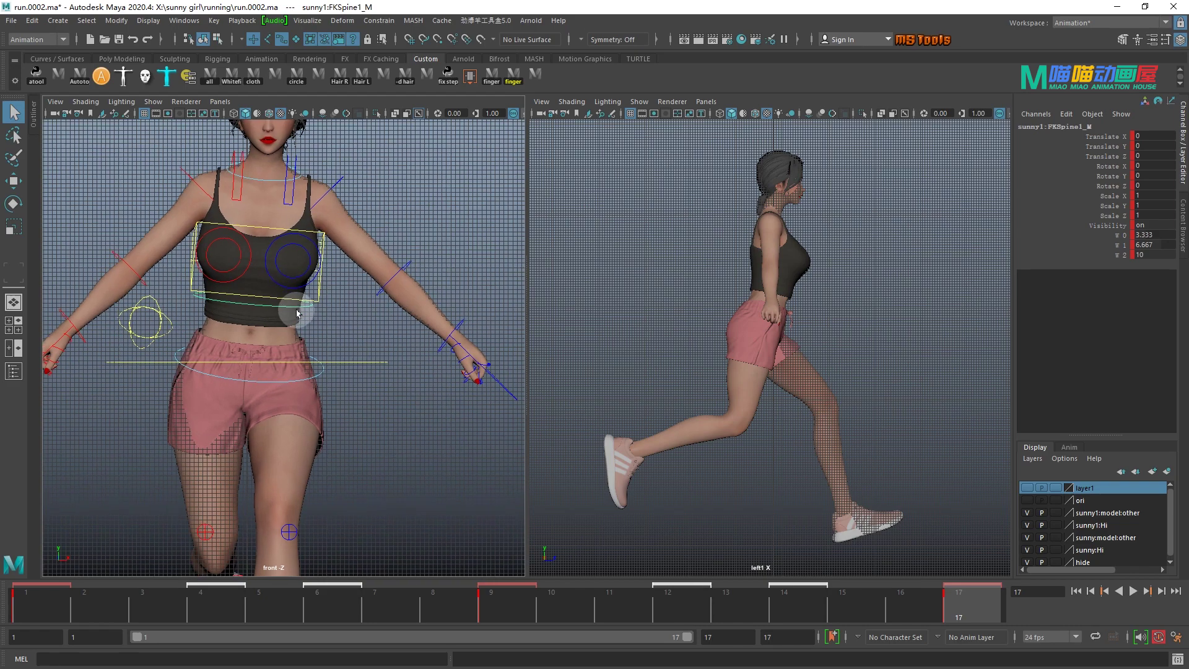
pyautogui.scroll(-2, 297, 312)
pyautogui.press('e')
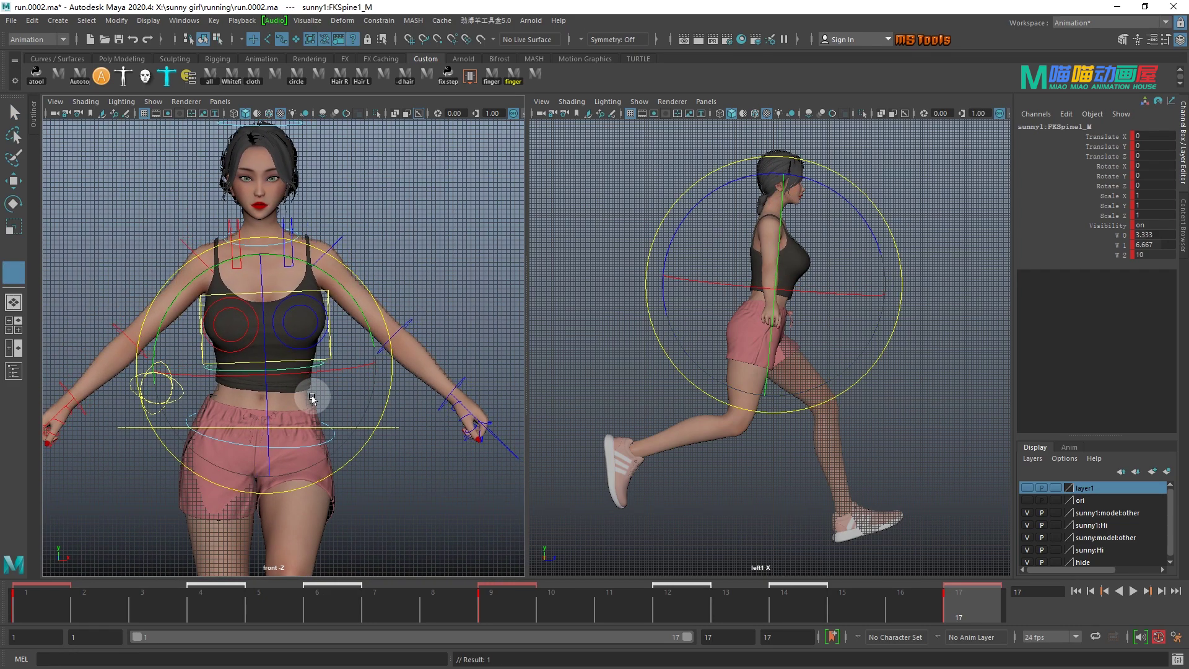
# - Swing the right upper arm forward at frame 17 and bend the elbow so the fist comes up in front of the chest
pyautogui.press('space')
pyautogui.moveTo(312, 398); pyautogui.dragTo(221, 323)
pyautogui.press('q')
pyautogui.click(291, 231)
pyautogui.press('e')
pyautogui.keyDown('alt'); pyautogui.moveTo(220, 323); pyautogui.dragTo(346, 303, button='right'); pyautogui.keyUp('alt')
pyautogui.keyDown('alt'); pyautogui.moveTo(346, 303); pyautogui.dragTo(314, 297); pyautogui.keyUp('alt')
pyautogui.press('q')
pyautogui.press('e')
pyautogui.press('q')
pyautogui.click(397, 354)
pyautogui.keyDown('alt'); pyautogui.moveTo(396, 354); pyautogui.dragTo(210, 292); pyautogui.keyUp('alt')
pyautogui.press('e')
pyautogui.press('q')
# - Rotate the right scapula control at frame 17 to follow the forward arm swing
pyautogui.keyDown('alt'); pyautogui.moveTo(208, 293); pyautogui.dragTo(308, 337, button='right'); pyautogui.keyUp('alt')
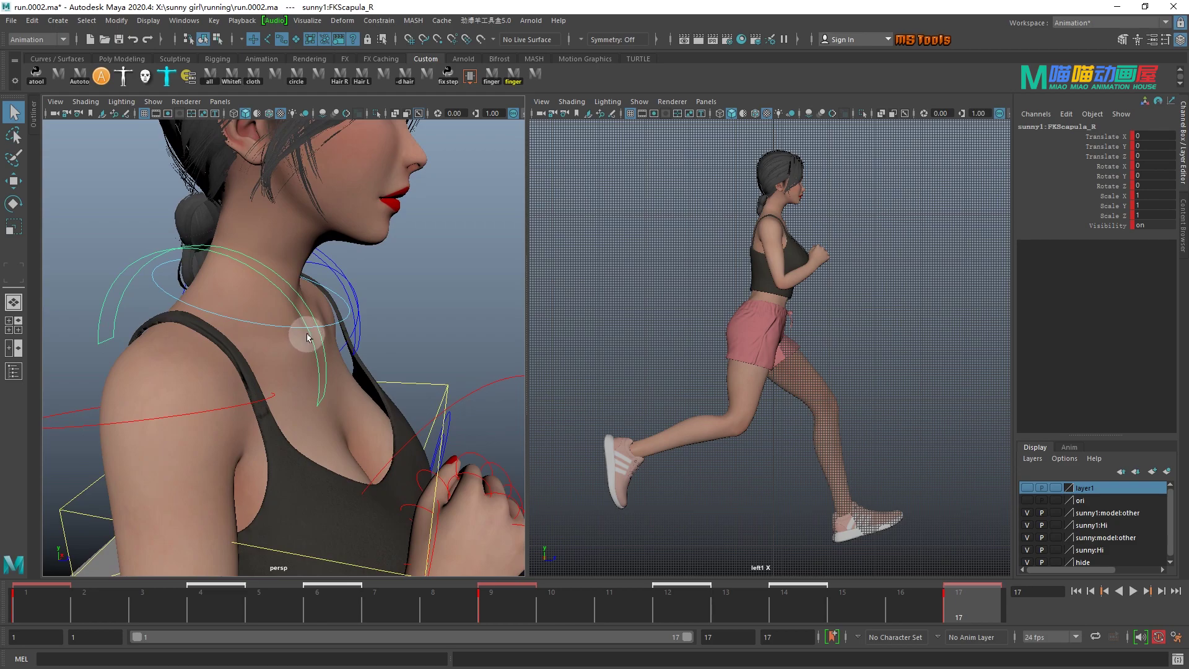
pyautogui.press('e')
pyautogui.moveTo(307, 335); pyautogui.dragTo(217, 325)
pyautogui.keyDown('alt'); pyautogui.moveTo(217, 325); pyautogui.dragTo(167, 310, button='right'); pyautogui.keyUp('alt')
# - Swing the left shoulder control backward at frame 17 to Rotate X -16.391, Y 26.825 and Z -43.791
pyautogui.press('q')
pyautogui.click(330, 338)
pyautogui.keyDown('alt'); pyautogui.moveTo(332, 340); pyautogui.dragTo(345, 285, button='middle'); pyautogui.keyUp('alt')
pyautogui.press('e')
pyautogui.moveTo(344, 284); pyautogui.dragTo(342, 285)
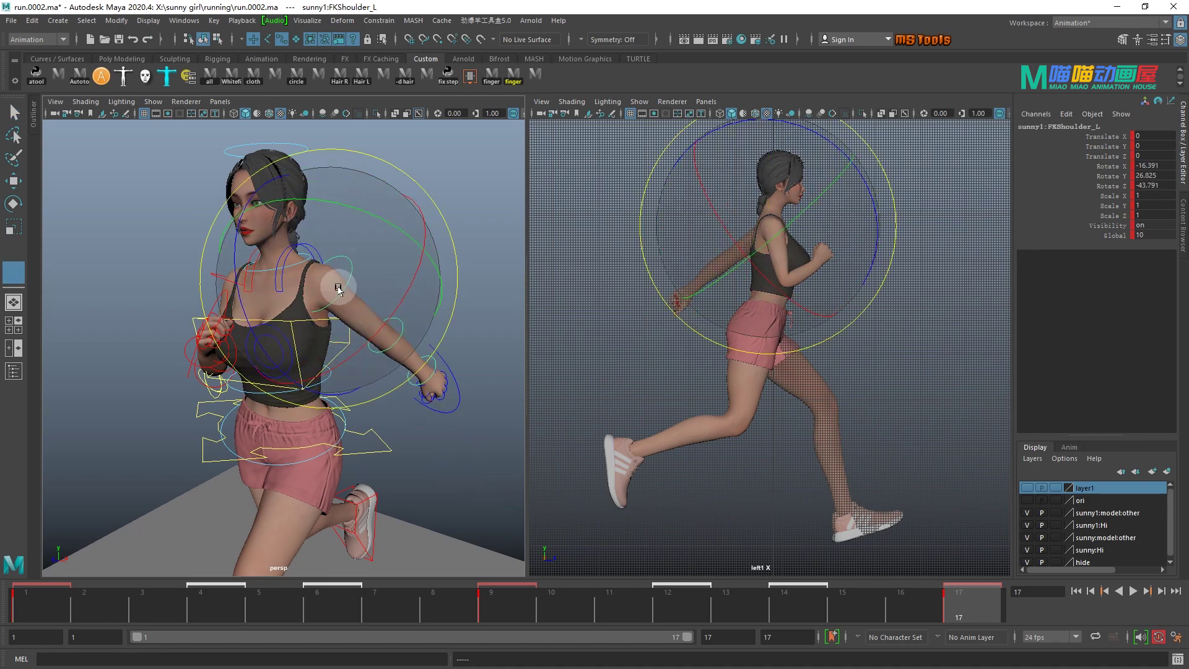
# - Bend the left elbow at frame 17 so the fist comes forward beside the waist, and select the left wrist control for rotation
pyautogui.keyDown('alt'); pyautogui.moveTo(312, 316); pyautogui.dragTo(330, 344, button='right'); pyautogui.keyUp('alt')
pyautogui.keyDown('alt'); pyautogui.moveTo(330, 345); pyautogui.dragTo(239, 347, button='middle'); pyautogui.keyUp('alt')
pyautogui.keyDown('alt'); pyautogui.moveTo(239, 348); pyautogui.dragTo(291, 347); pyautogui.keyUp('alt')
pyautogui.keyDown('alt'); pyautogui.moveTo(291, 347); pyautogui.dragTo(332, 335, button='right'); pyautogui.keyUp('alt')
pyautogui.keyDown('alt'); pyautogui.moveTo(331, 334); pyautogui.dragTo(281, 340, button='middle'); pyautogui.keyUp('alt')
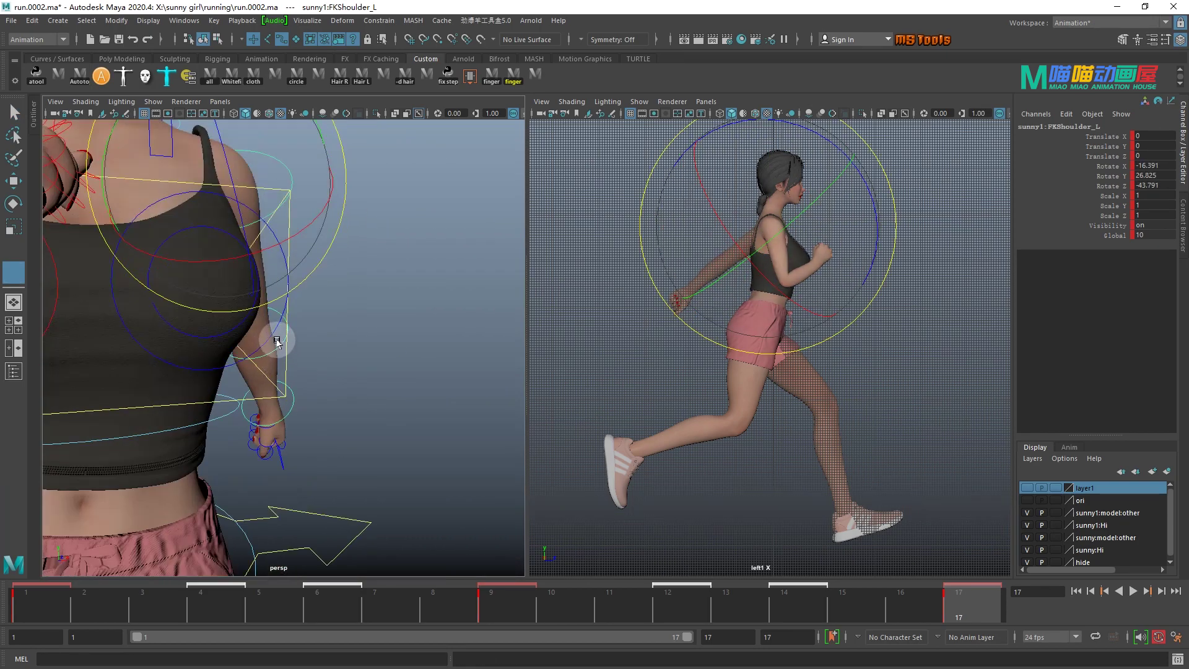
pyautogui.press('q')
pyautogui.click(284, 342)
pyautogui.keyDown('alt'); pyautogui.moveTo(275, 369); pyautogui.dragTo(167, 384); pyautogui.keyUp('alt')
pyautogui.keyDown('alt'); pyautogui.moveTo(168, 385); pyautogui.dragTo(176, 365, button='right'); pyautogui.keyUp('alt')
pyautogui.keyDown('alt'); pyautogui.moveTo(175, 365); pyautogui.dragTo(202, 306, button='middle'); pyautogui.keyUp('alt')
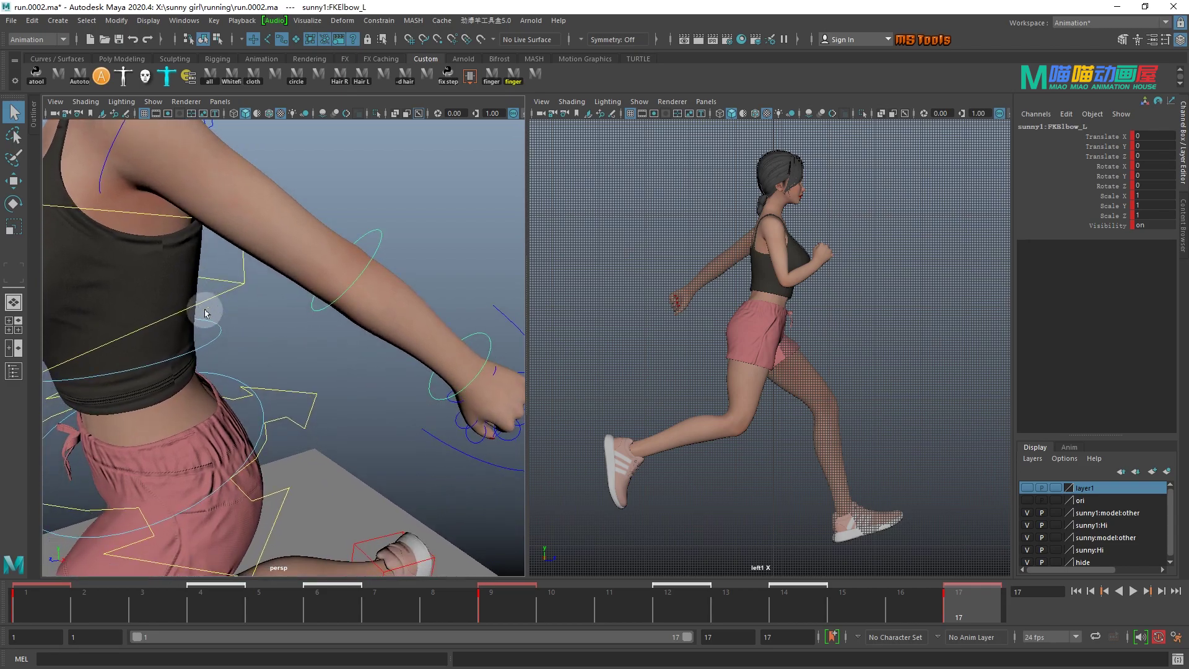
pyautogui.press('e')
pyautogui.moveTo(220, 322); pyautogui.dragTo(330, 344)
pyautogui.press('q')
pyautogui.keyDown('alt'); pyautogui.moveTo(330, 344); pyautogui.dragTo(177, 374); pyautogui.keyUp('alt')
pyautogui.keyDown('alt'); pyautogui.moveTo(178, 374); pyautogui.dragTo(369, 358, button='middle'); pyautogui.keyUp('alt')
pyautogui.press('e')
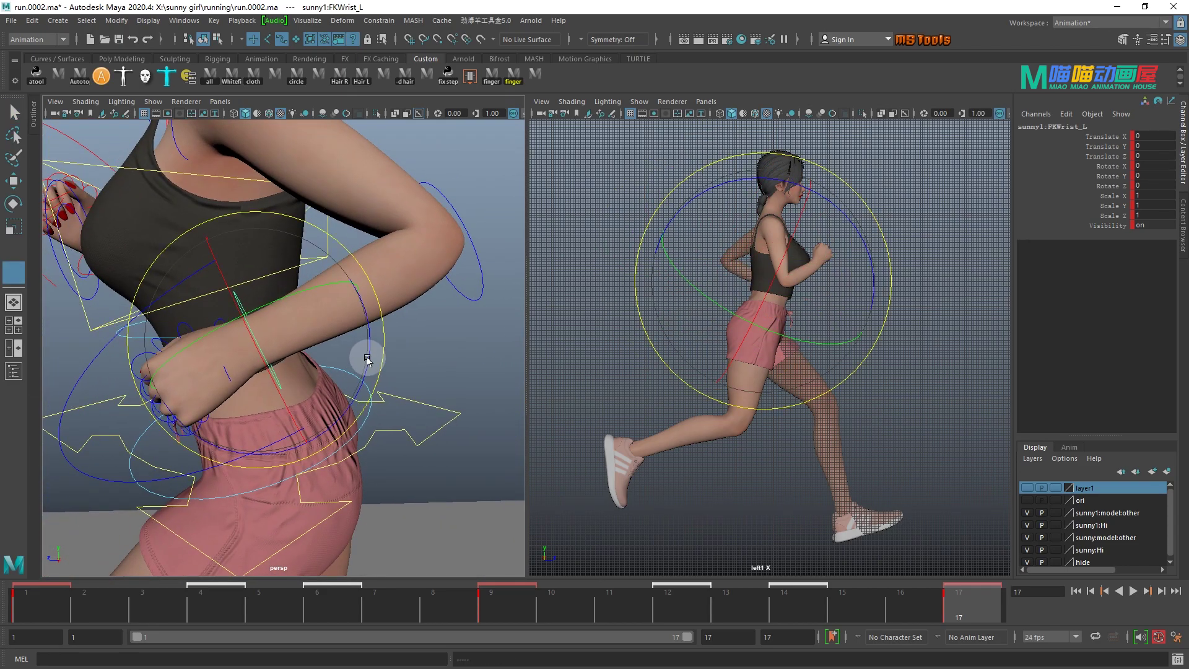
pyautogui.keyDown('alt'); pyautogui.moveTo(321, 353); pyautogui.dragTo(353, 268); pyautogui.keyUp('alt')
pyautogui.keyDown('alt'); pyautogui.moveTo(353, 268); pyautogui.dragTo(342, 277, button='right'); pyautogui.keyUp('alt')
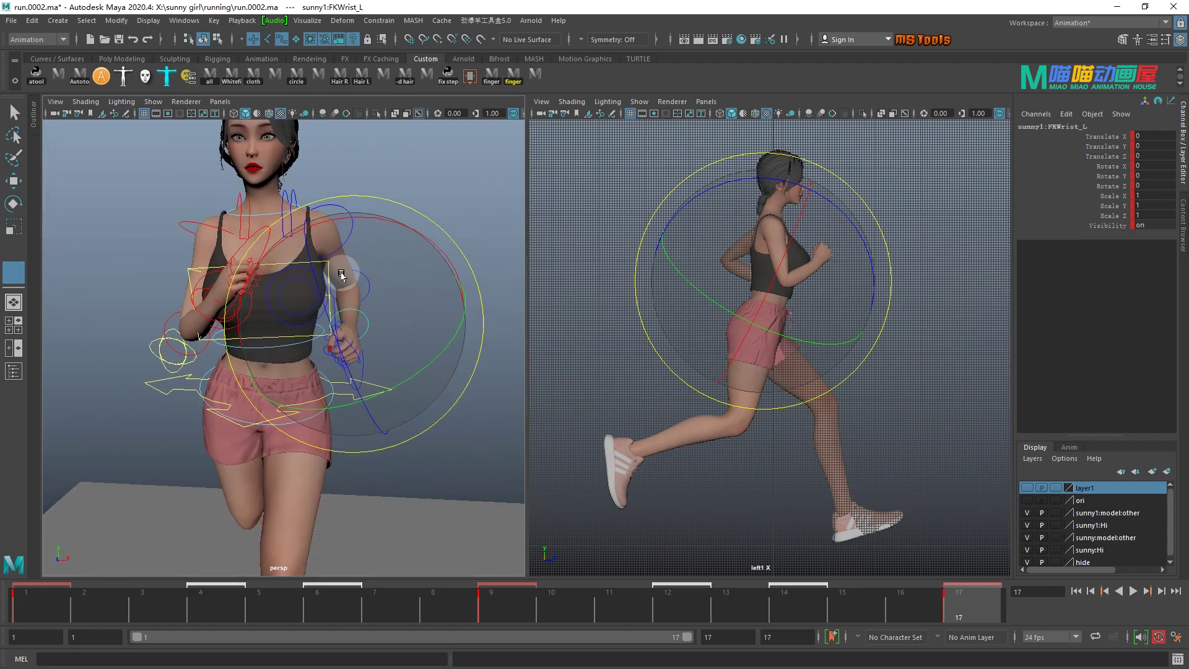
pyautogui.keyDown('alt'); pyautogui.moveTo(343, 277); pyautogui.dragTo(300, 342, button='middle'); pyautogui.keyUp('alt')
# - Rotate the chest control at frame 17 to Rotate X 5 and Rotate Z 7.7
pyautogui.press('q')
pyautogui.moveTo(302, 335); pyautogui.dragTo(296, 364)
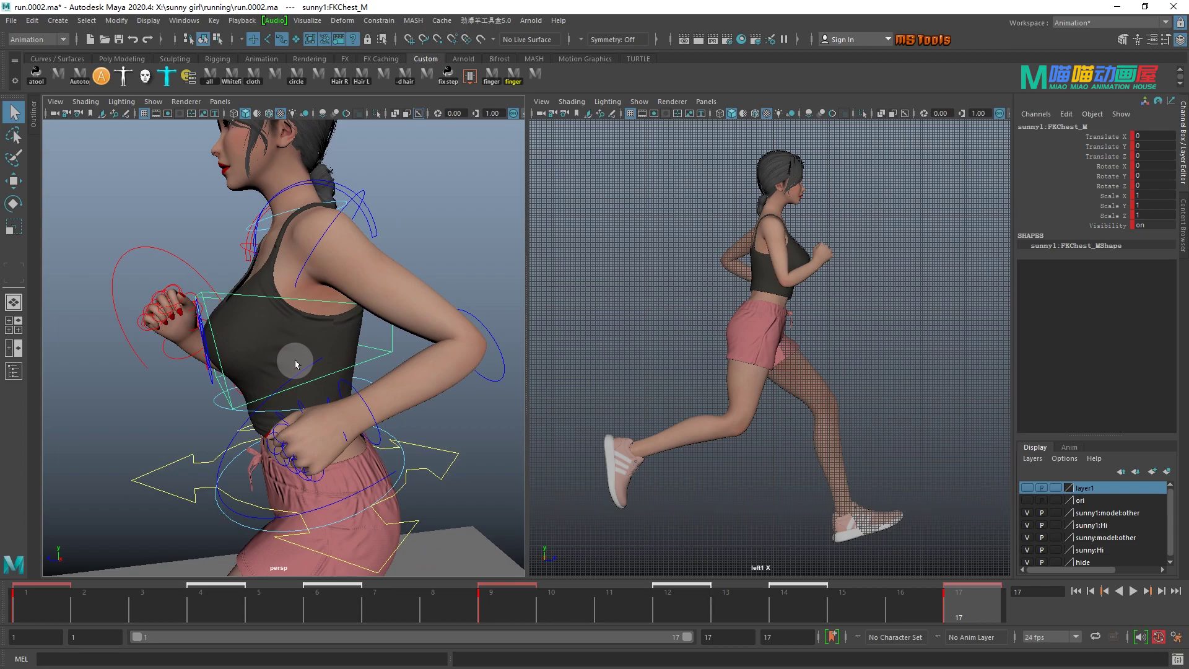
pyautogui.press('e')
pyautogui.moveTo(297, 364); pyautogui.dragTo(298, 402)
# - Rotate the neck control at frame 17 to about X -2.1, Y -4 and Z -11.9, levelling the head
pyautogui.scroll(5, 370, 380)
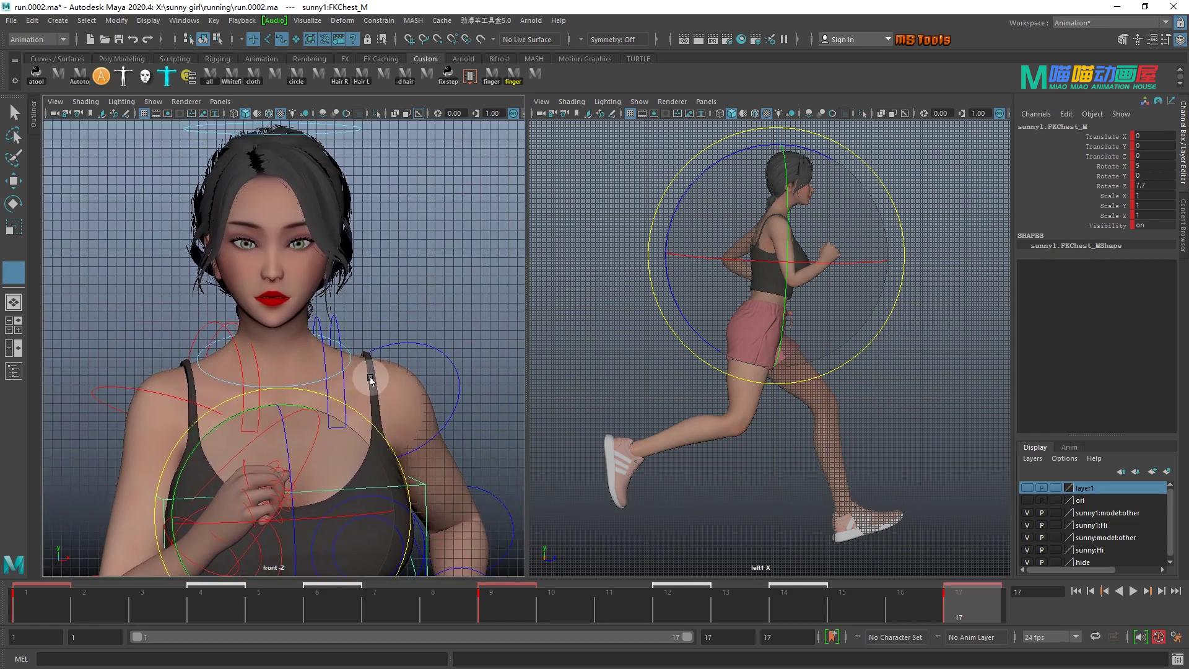
pyautogui.press('q')
pyautogui.click(303, 386)
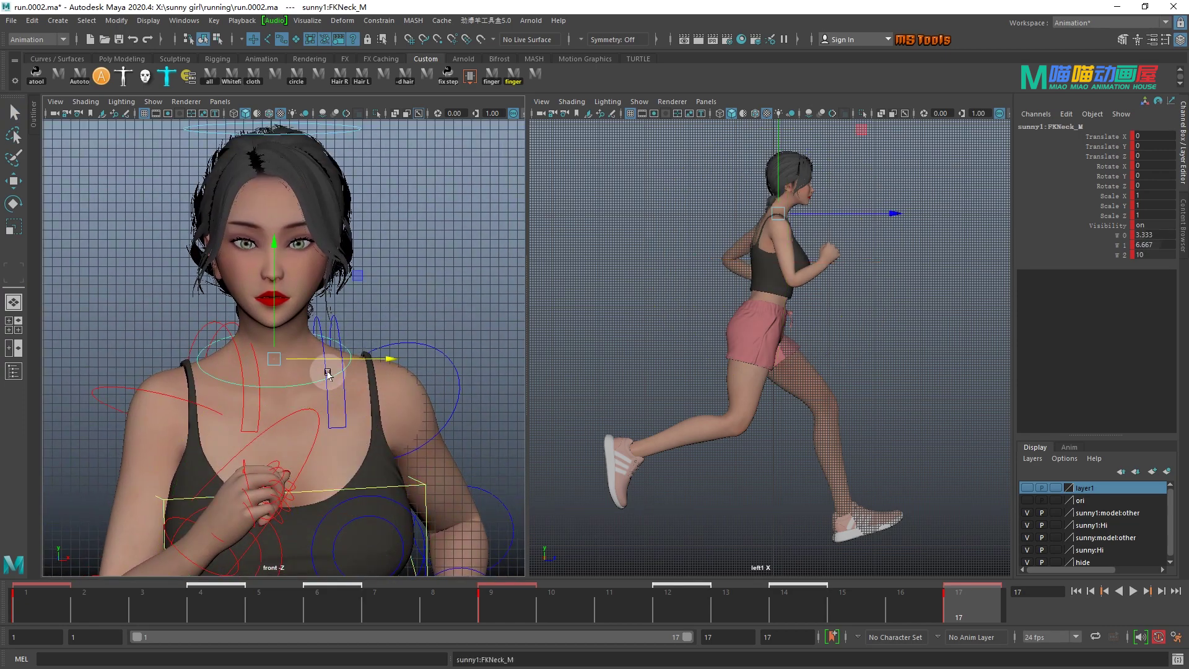
pyautogui.press('e')
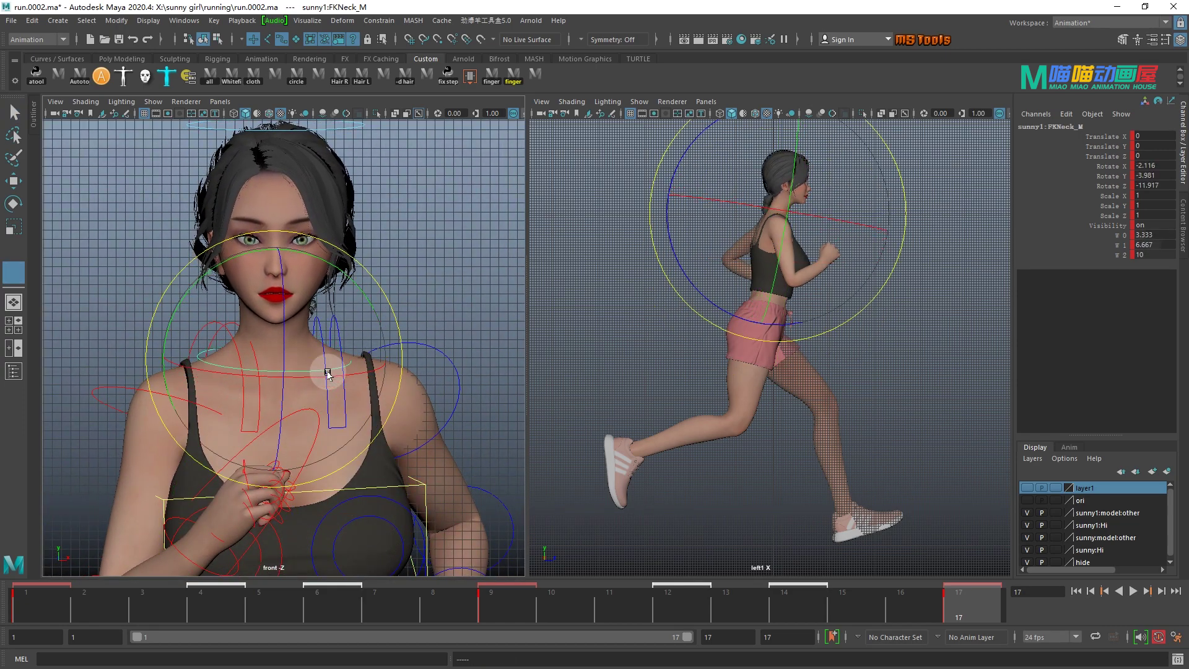
# - Rotate the head control at frame 17 to about X 1, Y 0.2 and Z 6 so the face looks straight ahead
pyautogui.keyDown('alt'); pyautogui.moveTo(387, 249); pyautogui.dragTo(390, 318, button='middle'); pyautogui.keyUp('alt')
pyautogui.click(364, 197)
pyautogui.press('w')
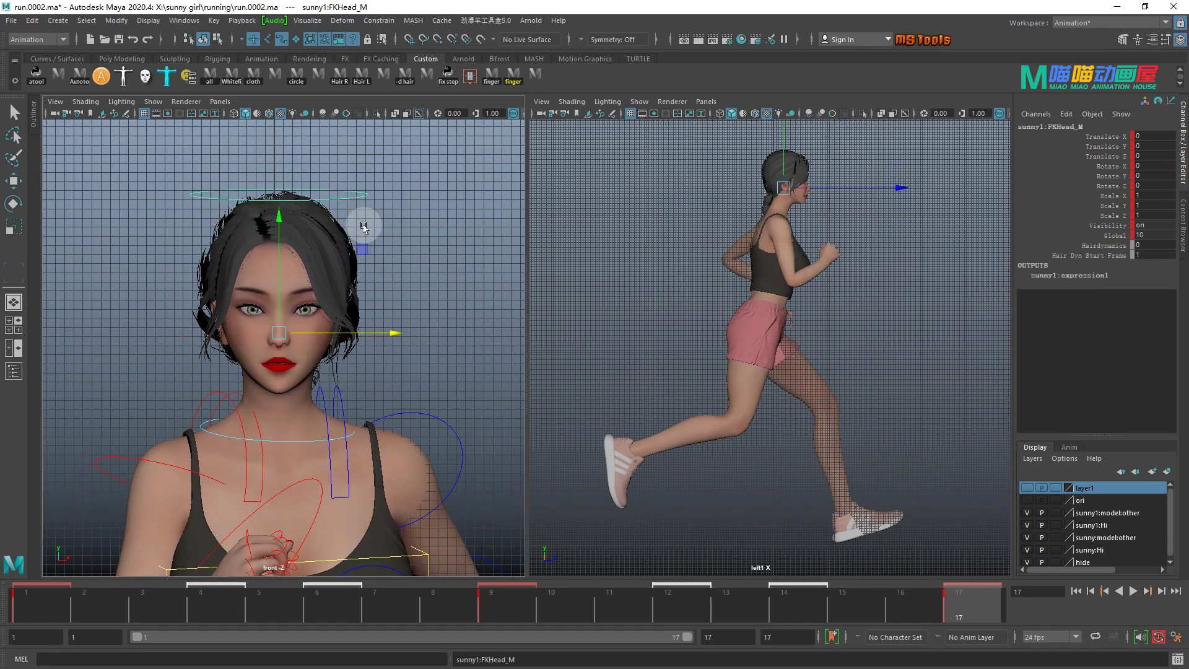
pyautogui.press('e')
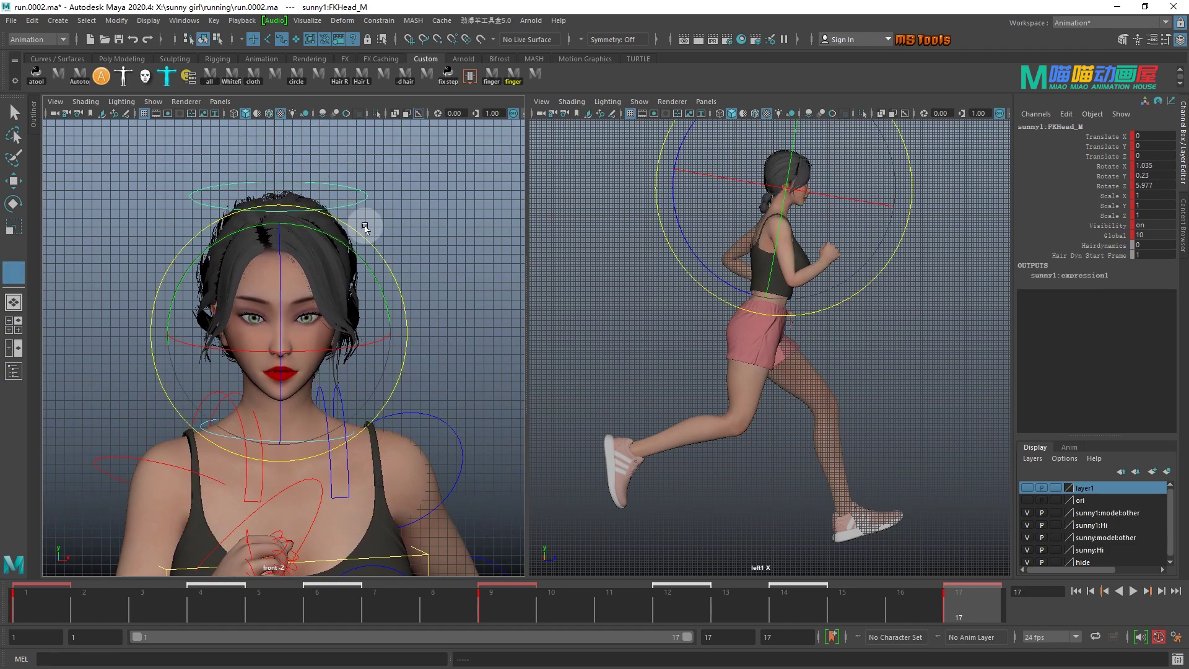
pyautogui.click(390, 248)
# - Rotate the hip swing control at frame 9 to Rotate X 5 and Rotate Y 5
pyautogui.press('space')
pyautogui.keyDown('alt'); pyautogui.moveTo(374, 337); pyautogui.dragTo(351, 359); pyautogui.keyUp('alt')
pyautogui.keyDown('alt'); pyautogui.moveTo(350, 359); pyautogui.dragTo(369, 410, button='right'); pyautogui.keyUp('alt')
pyautogui.keyDown('alt'); pyautogui.moveTo(369, 410); pyautogui.dragTo(381, 382); pyautogui.keyUp('alt')
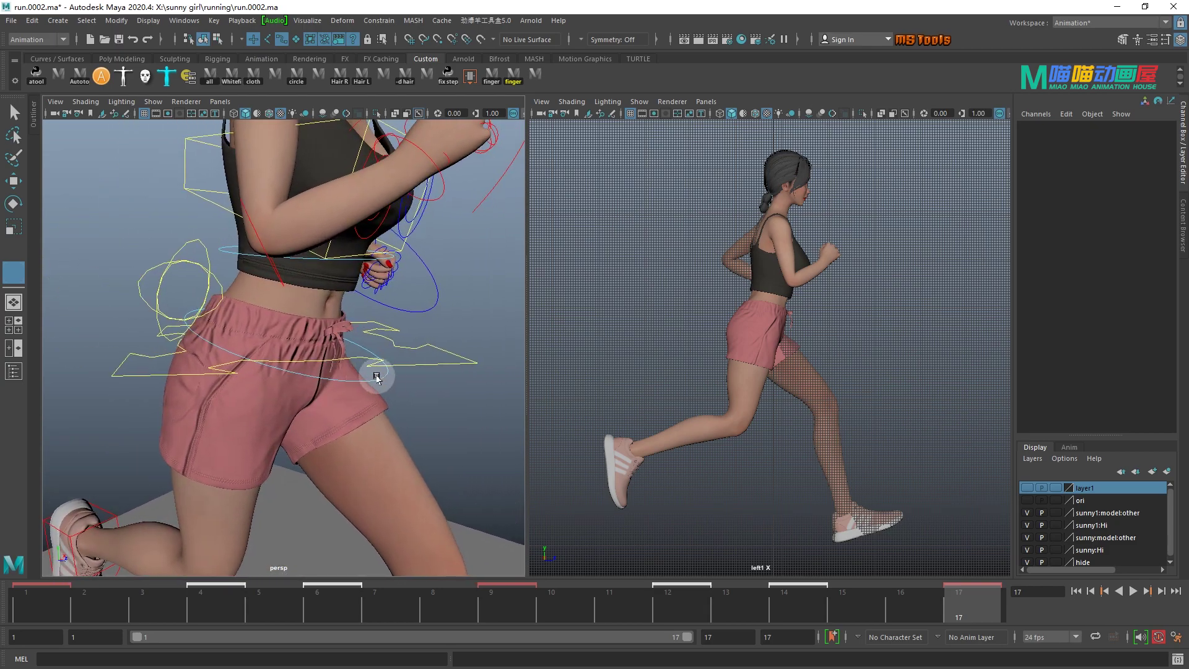
pyautogui.click(381, 381)
pyautogui.click(476, 591)
pyautogui.keyDown('alt'); pyautogui.moveTo(409, 446); pyautogui.dragTo(335, 421); pyautogui.keyUp('alt')
pyautogui.press('w')
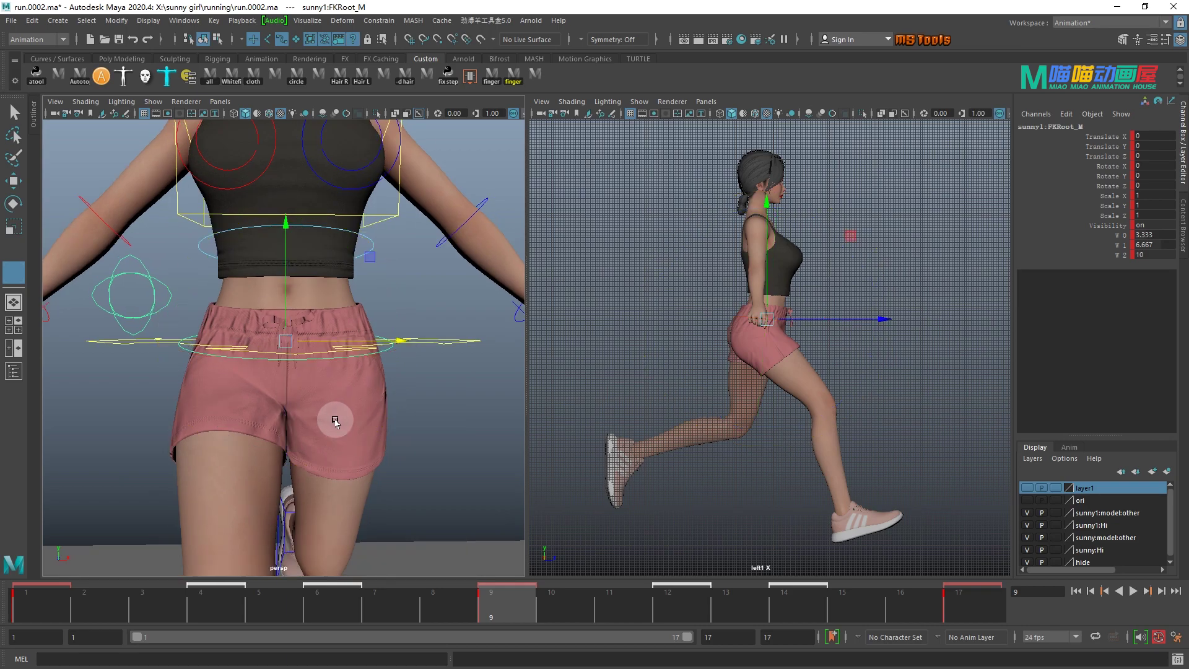
pyautogui.moveTo(335, 421); pyautogui.dragTo(337, 425, button='middle')
pyautogui.press('e')
pyautogui.keyDown('alt'); pyautogui.moveTo(268, 411); pyautogui.dragTo(369, 416); pyautogui.keyUp('alt')
pyautogui.click(175, 295)
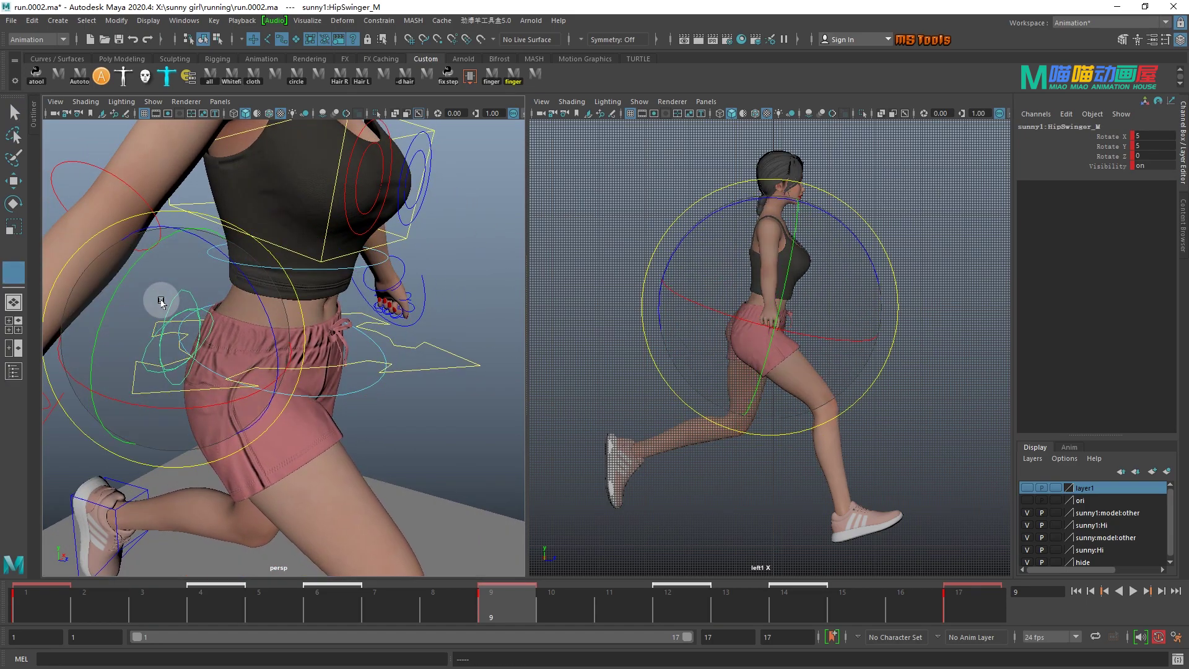
# - Rotate the lower spine control at frame 9 in the front view to counter the hip tilt, using a smaller manipulator
pyautogui.press('space')
pyautogui.moveTo(356, 320); pyautogui.dragTo(356, 350)
pyautogui.keyDown('alt'); pyautogui.moveTo(316, 316); pyautogui.dragTo(284, 203, button='middle'); pyautogui.keyUp('alt')
pyautogui.press('q')
pyautogui.click(401, 269)
pyautogui.keyDown('alt'); pyautogui.moveTo(396, 272); pyautogui.dragTo(176, 249, button='right'); pyautogui.keyUp('alt')
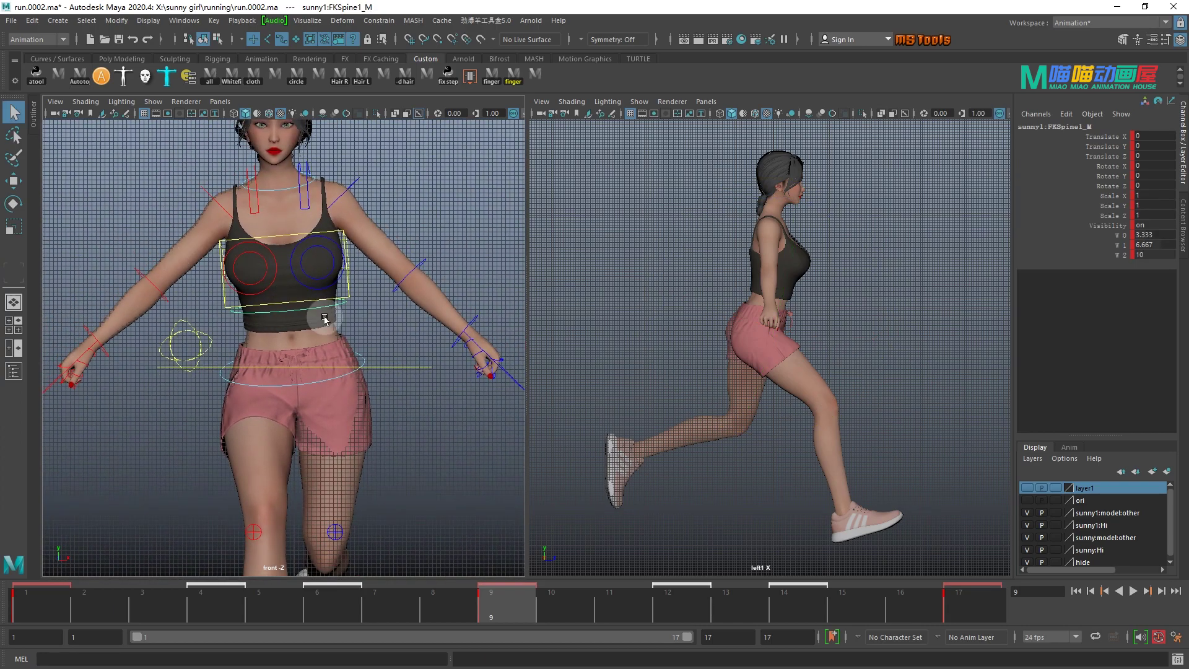
pyautogui.press('e')
pyautogui.press('-')
pyautogui.press('-')
pyautogui.press('-')
pyautogui.press('-')
pyautogui.press('-')
pyautogui.press('-')
pyautogui.press('-')
pyautogui.press('-')
pyautogui.press('space')
pyautogui.moveTo(325, 320); pyautogui.dragTo(324, 286)
# - Swing the right shoulder control backward at frame 9 to Rotate X -16, Y 26 and Z -43
pyautogui.keyDown('alt'); pyautogui.moveTo(242, 284); pyautogui.dragTo(214, 280, button='right'); pyautogui.keyUp('alt')
pyautogui.keyDown('alt'); pyautogui.moveTo(243, 247); pyautogui.dragTo(249, 308, button='middle'); pyautogui.keyUp('alt')
pyautogui.press('q')
pyautogui.click(237, 230)
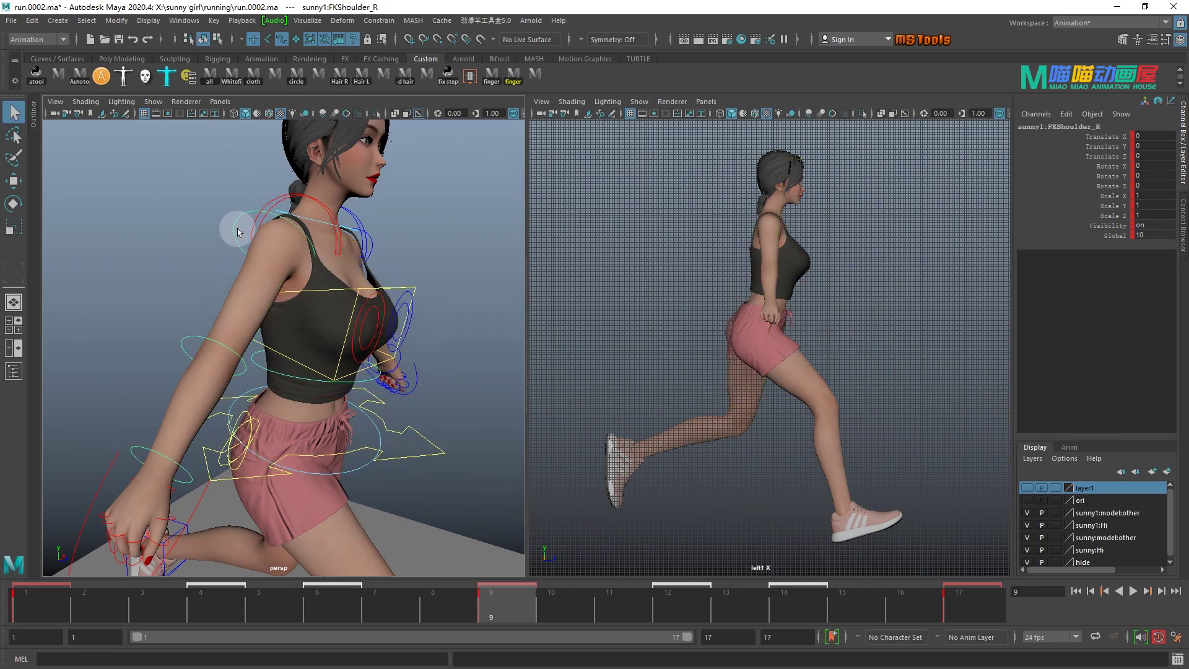
pyautogui.press('e')
pyautogui.moveTo(237, 234); pyautogui.dragTo(240, 249)
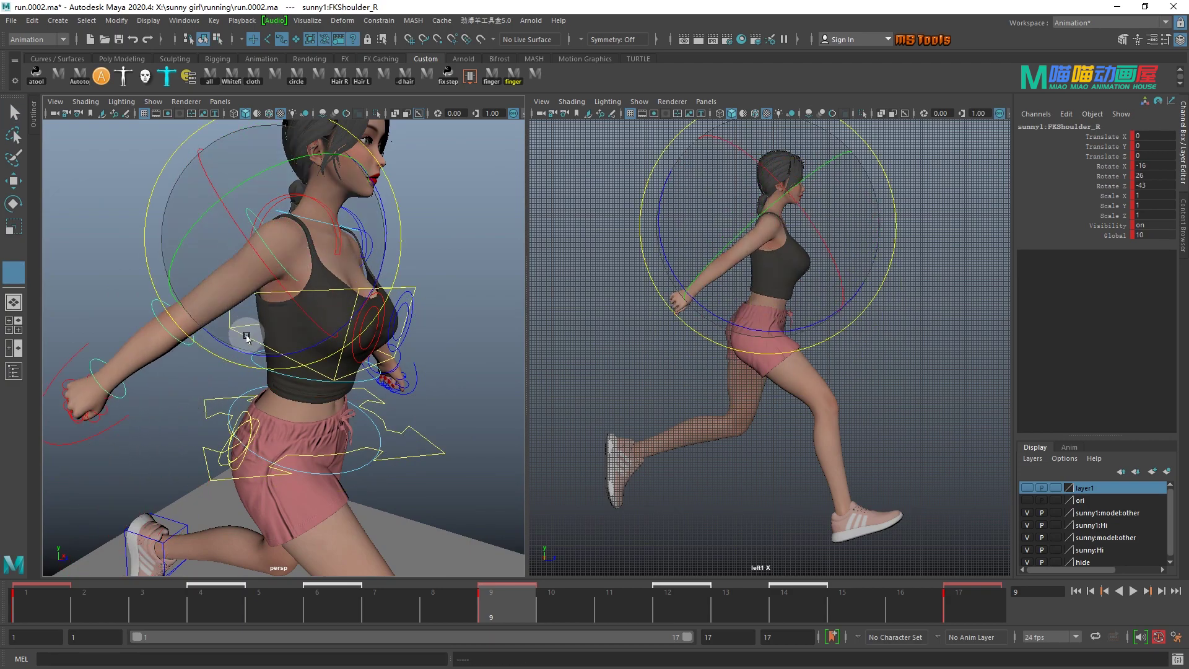
# - Bend the right elbow control at frame 9 to Rotate Z 110
pyautogui.keyDown('alt'); pyautogui.moveTo(244, 334); pyautogui.dragTo(186, 334); pyautogui.keyUp('alt')
pyautogui.keyDown('alt'); pyautogui.moveTo(185, 334); pyautogui.dragTo(208, 335, button='right'); pyautogui.keyUp('alt')
pyautogui.keyDown('alt'); pyautogui.moveTo(208, 335); pyautogui.dragTo(151, 279); pyautogui.keyUp('alt')
pyautogui.click(180, 352)
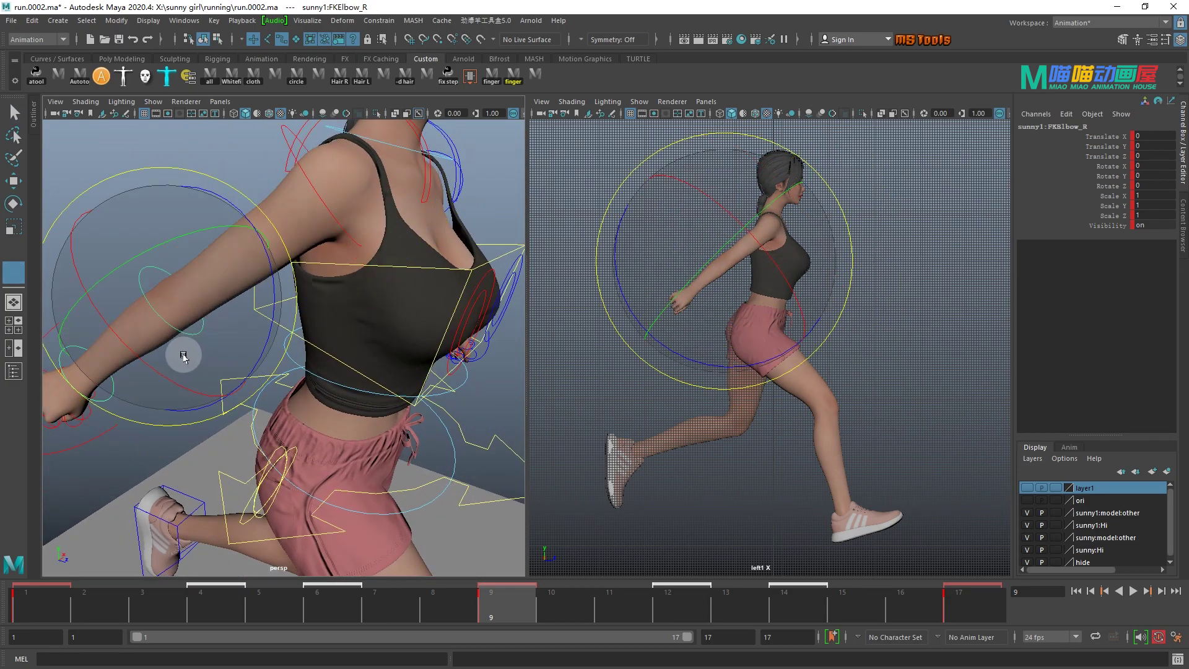
pyautogui.press('w')
pyautogui.press('e')
pyautogui.moveTo(191, 354); pyautogui.dragTo(191, 350)
pyautogui.press('q')
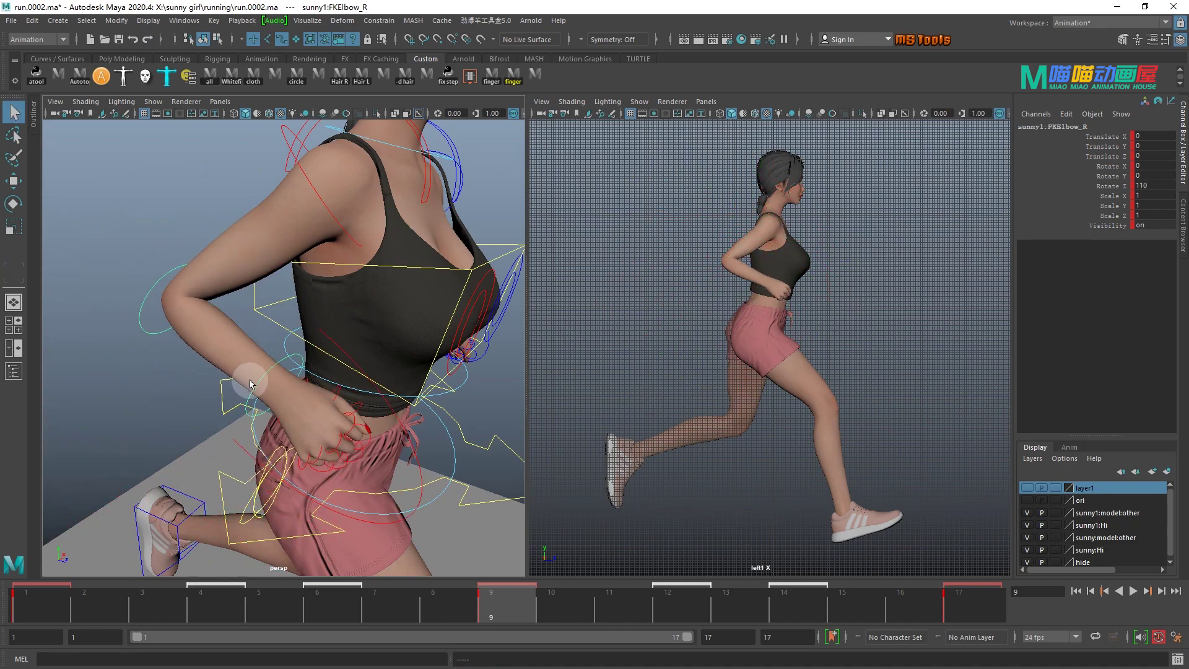
# - Pose the left arm forward at frame 9, with the elbow bent to Rotate Z 110 and the fist before the chest
pyautogui.press('e')
pyautogui.keyDown('alt'); pyautogui.moveTo(255, 384); pyautogui.dragTo(391, 256); pyautogui.keyUp('alt')
pyautogui.moveTo(312, 278); pyautogui.dragTo(347, 348)
pyautogui.click(328, 286)
pyautogui.press('f')
pyautogui.press('q')
pyautogui.press('e')
pyautogui.press('q')
pyautogui.press('e')
pyautogui.press('q')
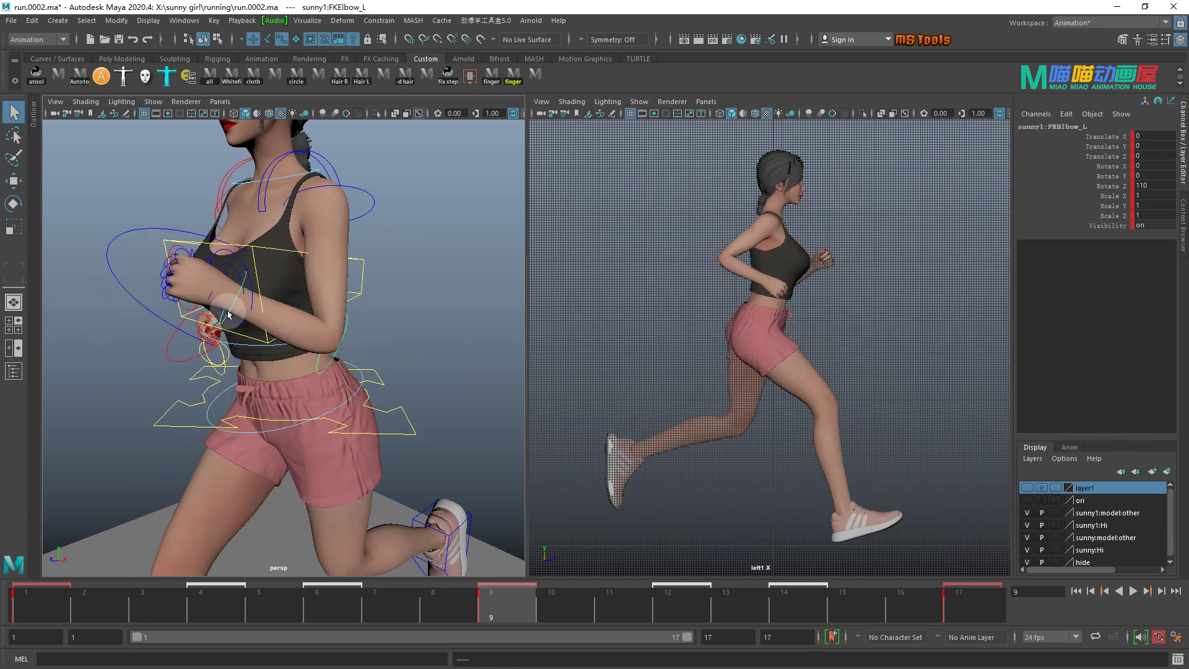
# - Rotate the left scapula control at frame 9 to Rotate X 2.119, Y -7.83 and Z 16.019
pyautogui.keyDown('alt'); pyautogui.moveTo(228, 313); pyautogui.dragTo(286, 310); pyautogui.keyUp('alt')
pyautogui.press('e')
pyautogui.click(379, 216)
pyautogui.keyDown('alt'); pyautogui.moveTo(371, 220); pyautogui.dragTo(263, 234); pyautogui.keyUp('alt')
pyautogui.keyDown('alt'); pyautogui.moveTo(263, 234); pyautogui.dragTo(331, 240, button='right'); pyautogui.keyUp('alt')
pyautogui.keyDown('alt'); pyautogui.moveTo(331, 241); pyautogui.dragTo(362, 340); pyautogui.keyUp('alt')
pyautogui.hotkey('shift', 'z')
pyautogui.hotkey('shift', 'z')
pyautogui.hotkey('shift', 'z')
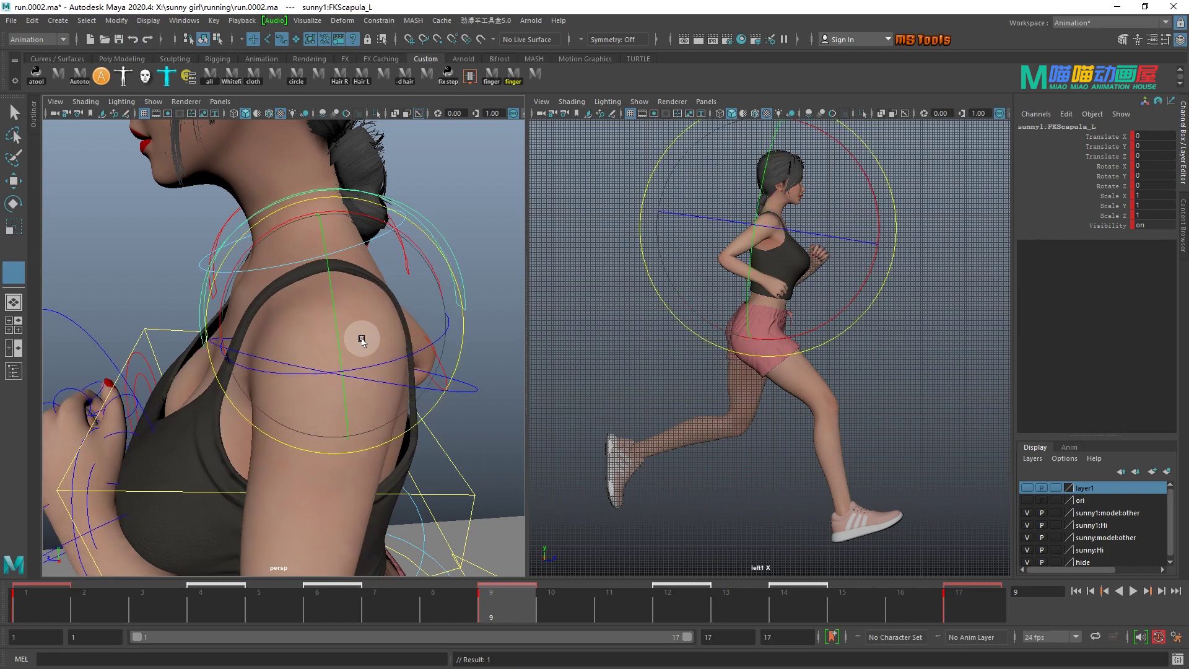
pyautogui.keyDown('alt'); pyautogui.moveTo(362, 340); pyautogui.dragTo(295, 315, button='right'); pyautogui.keyUp('alt')
pyautogui.keyDown('alt'); pyautogui.moveTo(295, 315); pyautogui.dragTo(372, 322); pyautogui.keyUp('alt')
pyautogui.keyDown('alt'); pyautogui.moveTo(397, 421); pyautogui.dragTo(406, 347, button='middle'); pyautogui.keyUp('alt')
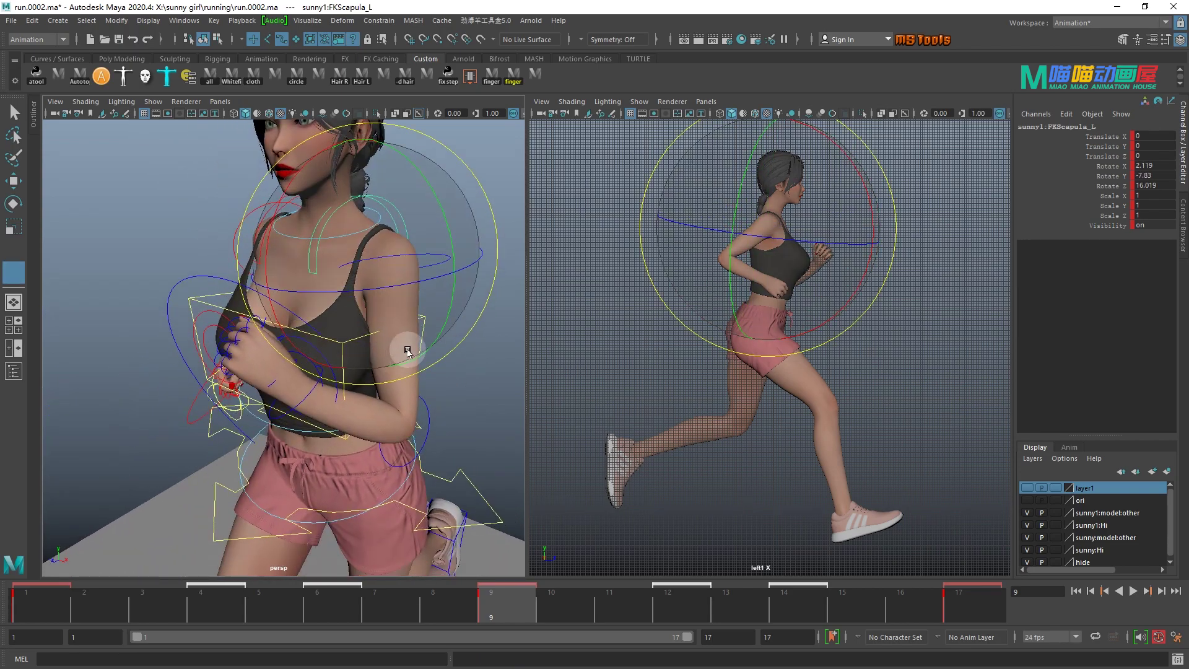
# - Rotate the chest control at frame 9 to Rotate X -5 and Z 7.771, and show the upper body in the front view
pyautogui.press('q')
pyautogui.click(422, 339)
pyautogui.keyDown('alt'); pyautogui.moveTo(341, 346); pyautogui.dragTo(435, 310); pyautogui.keyUp('alt')
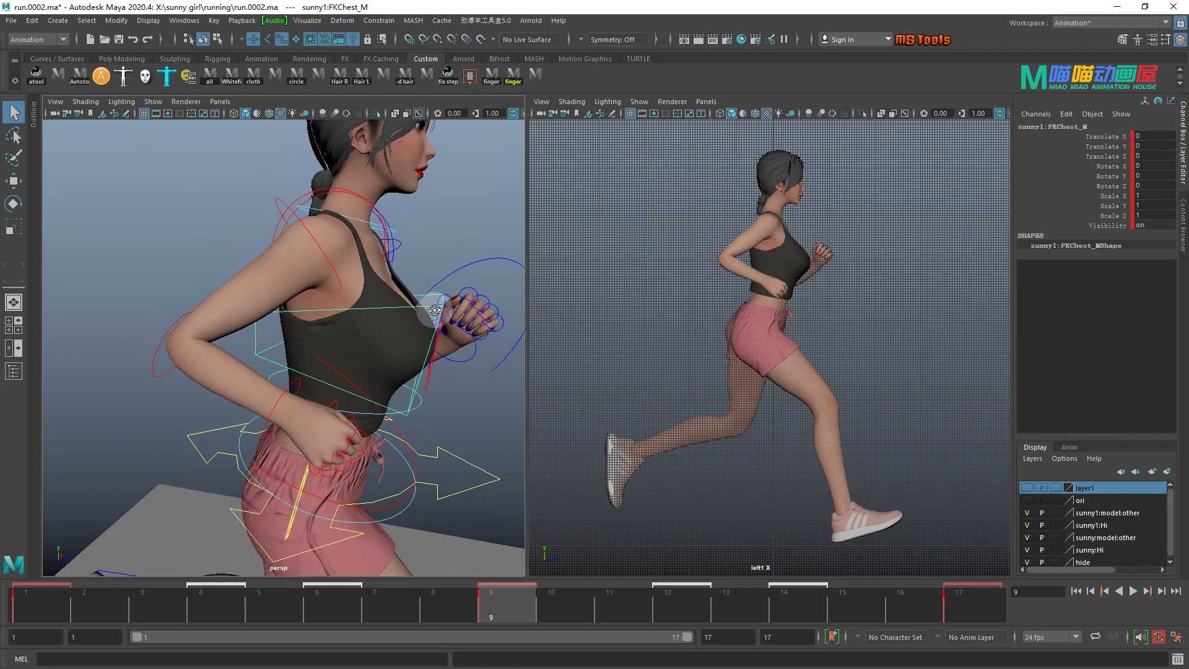
pyautogui.keyDown('alt'); pyautogui.moveTo(427, 315); pyautogui.dragTo(374, 306, button='middle'); pyautogui.keyUp('alt')
pyautogui.keyDown('alt'); pyautogui.moveTo(374, 305); pyautogui.dragTo(369, 338, button='right'); pyautogui.keyUp('alt')
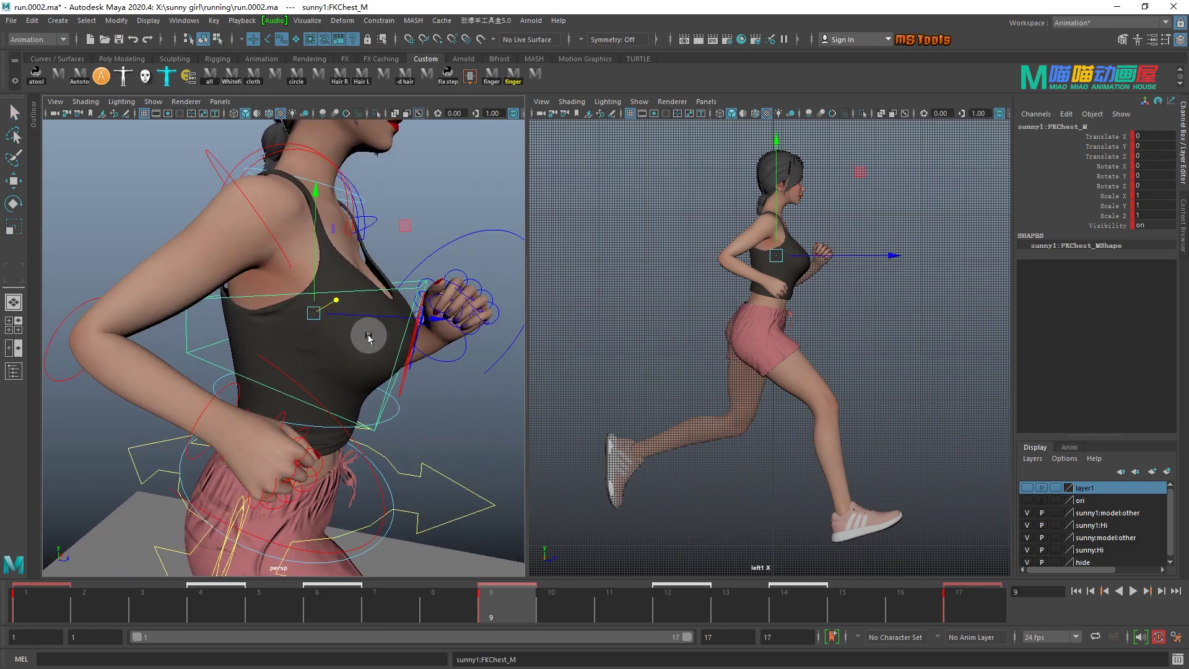
pyautogui.press('e')
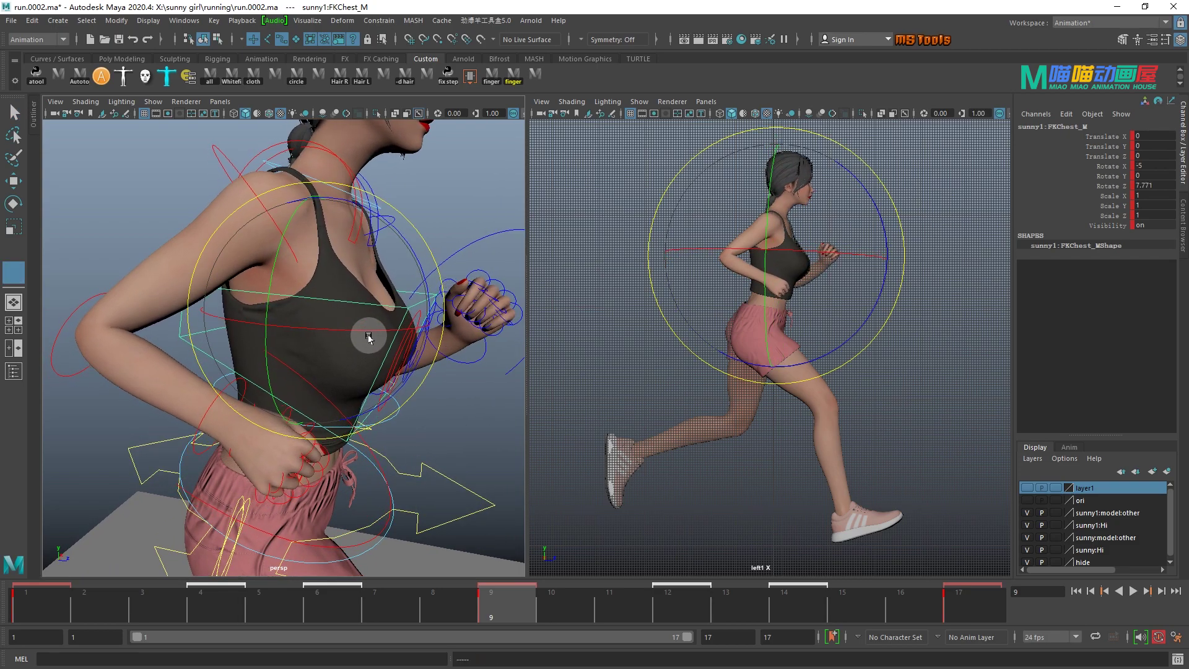
pyautogui.press('space')
pyautogui.moveTo(369, 338); pyautogui.dragTo(369, 352)
pyautogui.keyDown('alt'); pyautogui.moveTo(365, 347); pyautogui.dragTo(337, 324, button='right'); pyautogui.keyUp('alt')
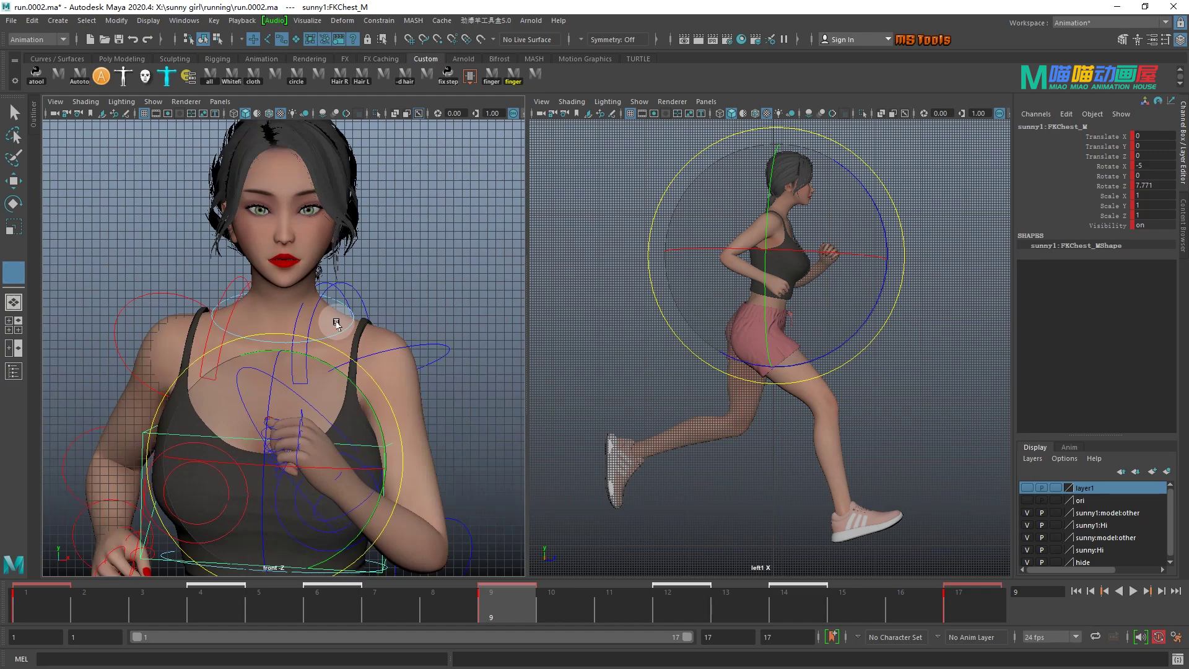
# - Counter-rotate the neck control at frame 9 in the front view to straighten the neck over the turned chest
pyautogui.press('q')
pyautogui.click(349, 332)
pyautogui.press('space')
pyautogui.moveTo(341, 333); pyautogui.dragTo(335, 309)
pyautogui.keyDown('alt'); pyautogui.moveTo(333, 275); pyautogui.dragTo(310, 371, button='middle'); pyautogui.keyUp('alt')
pyautogui.keyDown('alt'); pyautogui.moveTo(310, 371); pyautogui.dragTo(312, 360, button='right'); pyautogui.keyUp('alt')
pyautogui.keyDown('alt'); pyautogui.moveTo(313, 359); pyautogui.dragTo(294, 386, button='middle'); pyautogui.keyUp('alt')
pyautogui.press('e')
pyautogui.moveTo(293, 387); pyautogui.dragTo(300, 239)
# - Rotate the head control at frame 9 in the front view so the face looks level and straight ahead
pyautogui.click(300, 239)
pyautogui.press('space')
pyautogui.moveTo(340, 313); pyautogui.dragTo(334, 347)
pyautogui.press('f')
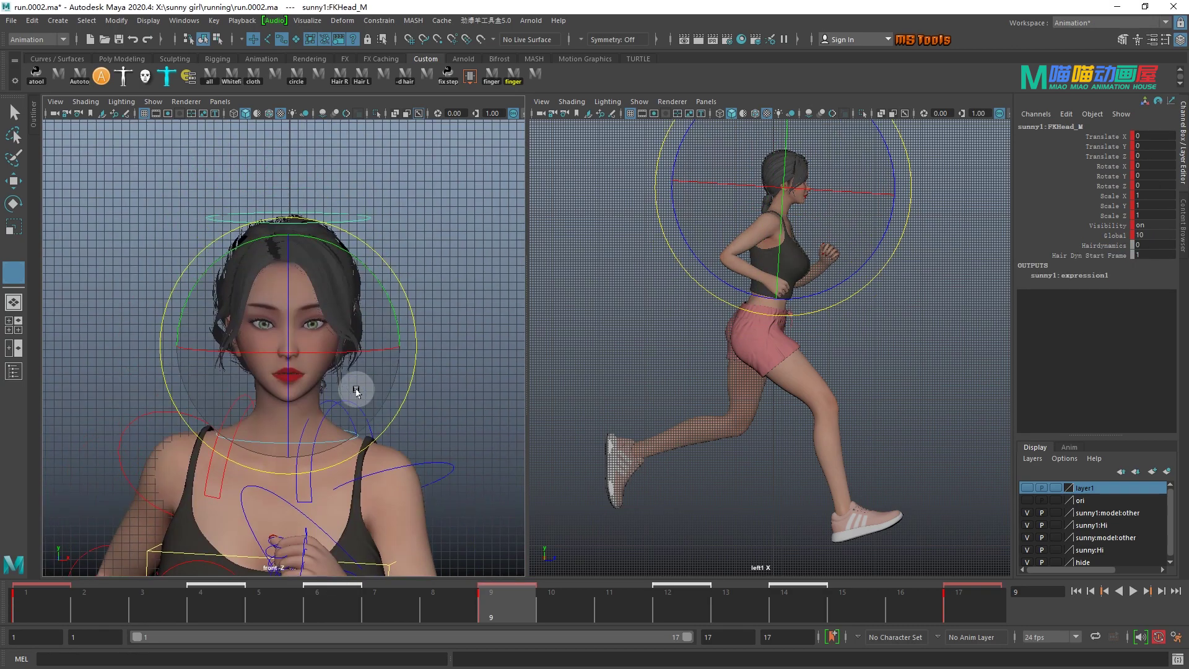
pyautogui.press('w')
pyautogui.press('e')
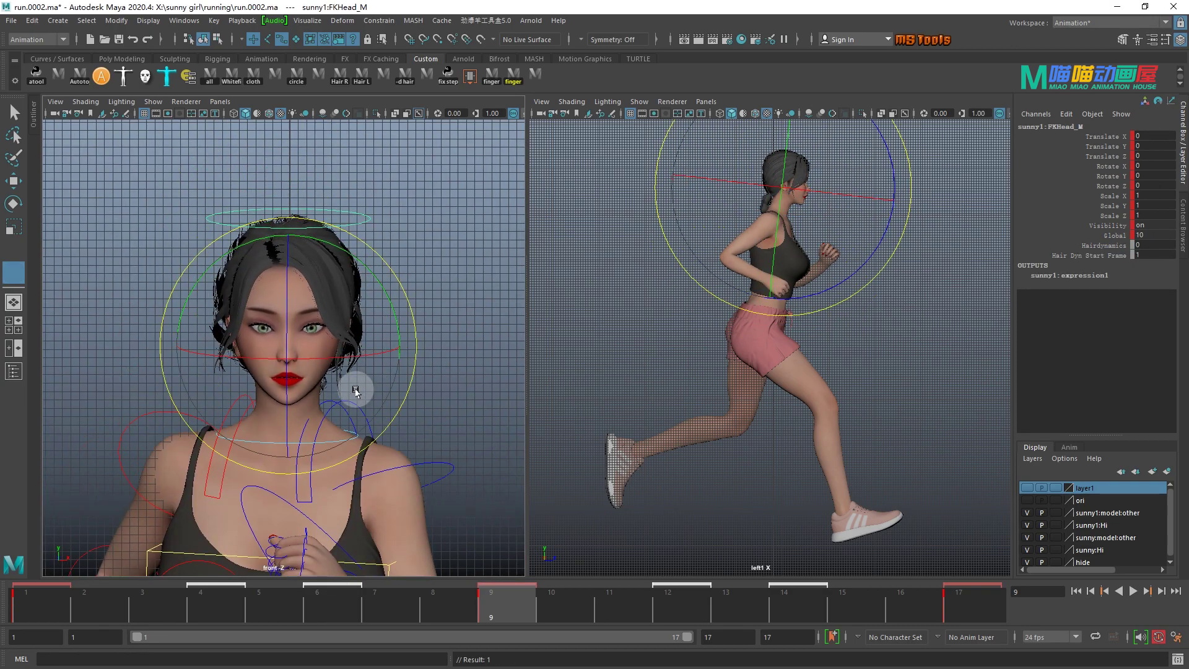
pyautogui.press('space')
pyautogui.moveTo(355, 390); pyautogui.dragTo(359, 356)
# - Copy the keys of all upper-body controls at frame 17 and paste them at frame 1
pyautogui.moveTo(241, 334); pyautogui.dragTo(311, 368)
pyautogui.click(304, 353)
pyautogui.press('q')
pyautogui.click(36, 602)
pyautogui.click(998, 615)
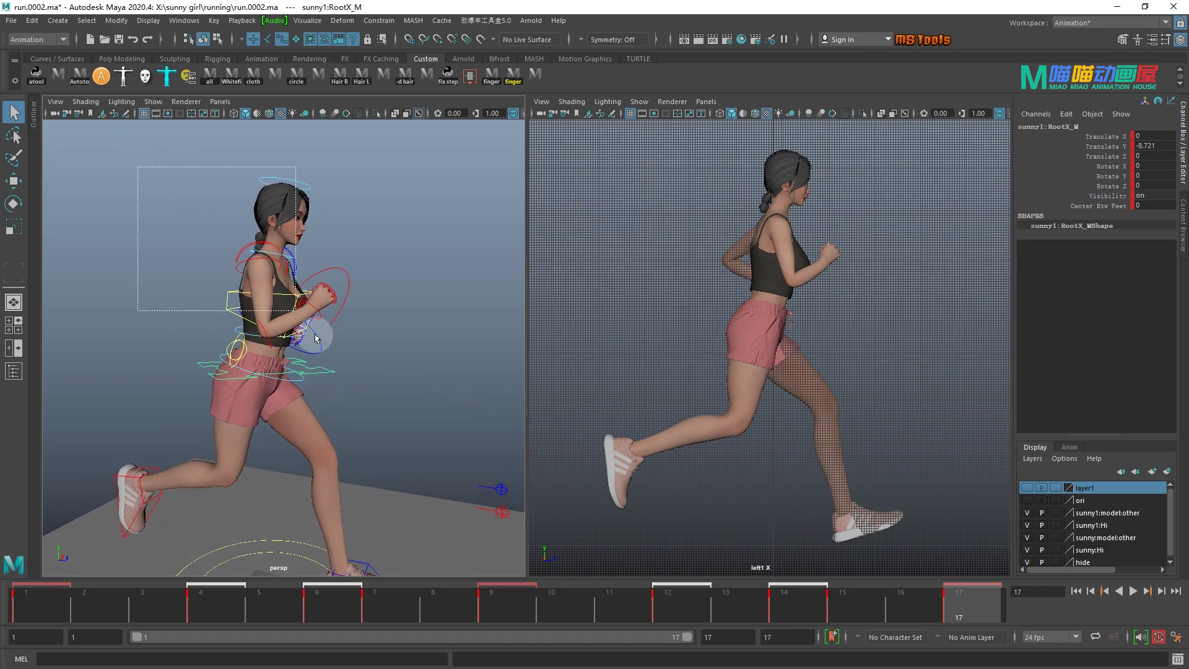
pyautogui.moveTo(307, 327); pyautogui.dragTo(398, 407)
pyautogui.rightClick(988, 613)
pyautogui.click(1056, 390)
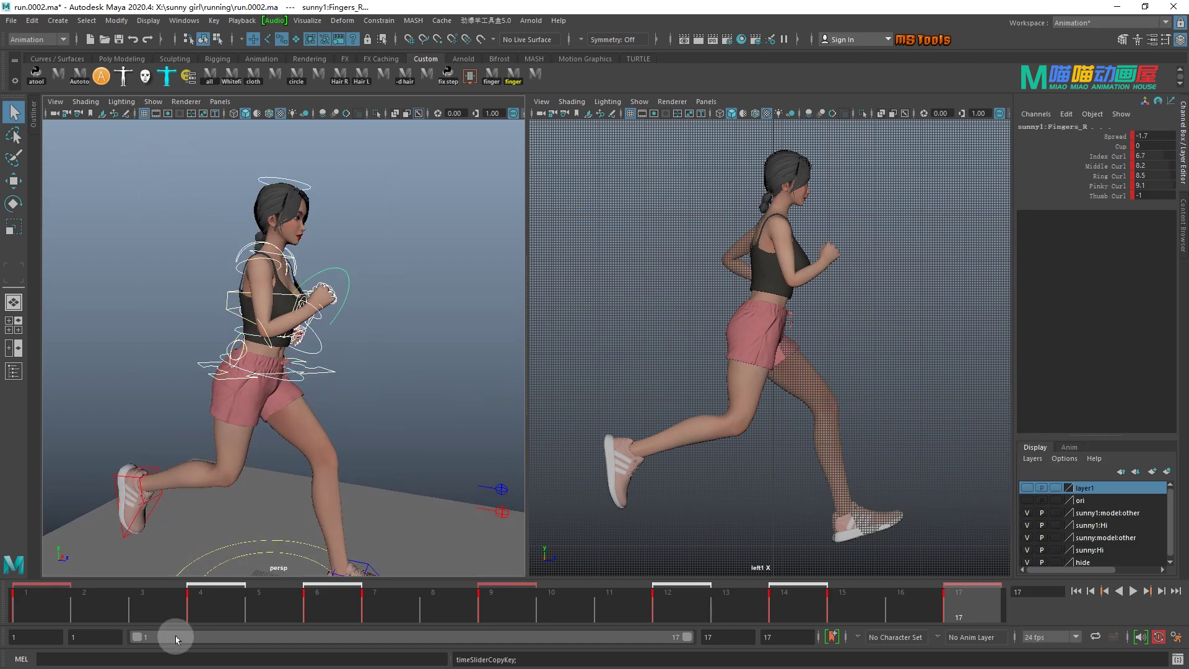
pyautogui.click(57, 610)
pyautogui.moveTo(57, 609); pyautogui.dragTo(141, 405, button='right')
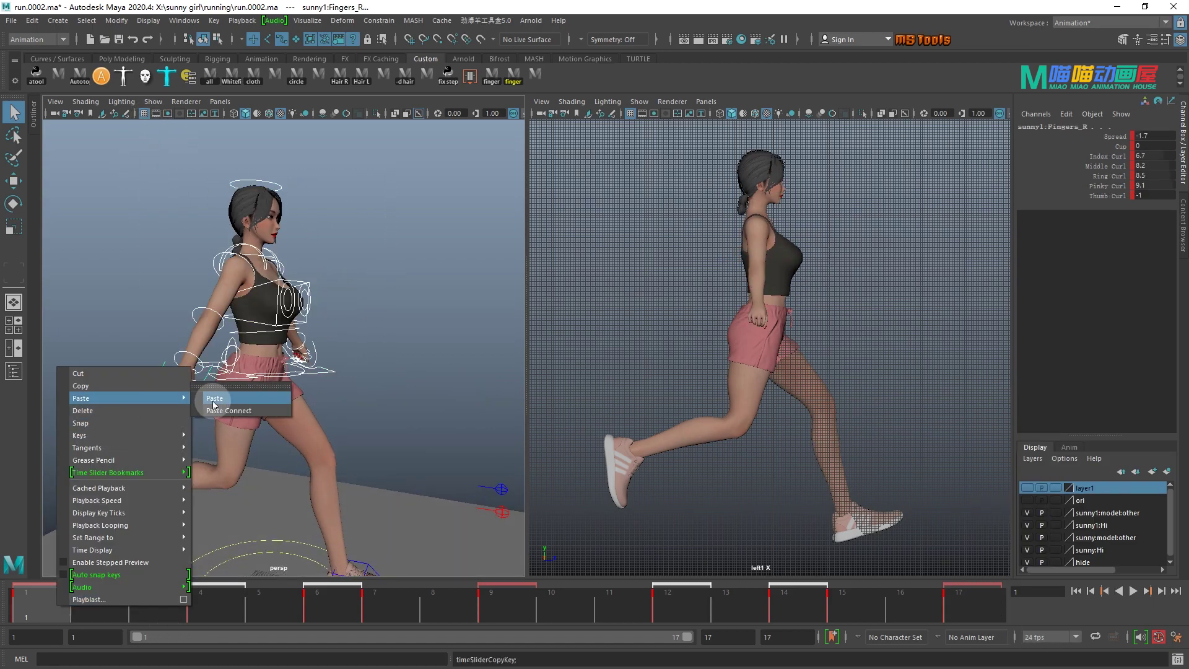
pyautogui.click(216, 405)
# - Compare the poses at frames 17 and 1, and play the run cycle to check the loop
pyautogui.click(971, 612)
pyautogui.click(27, 615)
pyautogui.keyDown('alt'); pyautogui.moveTo(418, 426); pyautogui.dragTo(305, 384); pyautogui.keyUp('alt')
pyautogui.click(1141, 593)
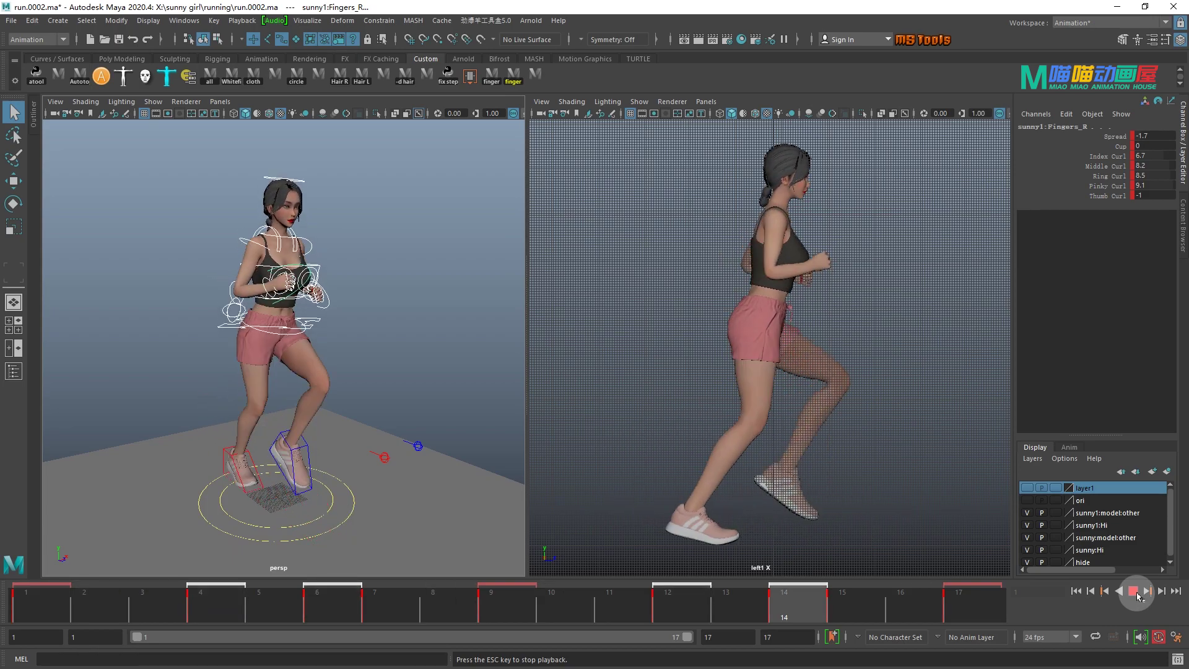
pyautogui.click(1089, 596)
pyautogui.click(1077, 594)
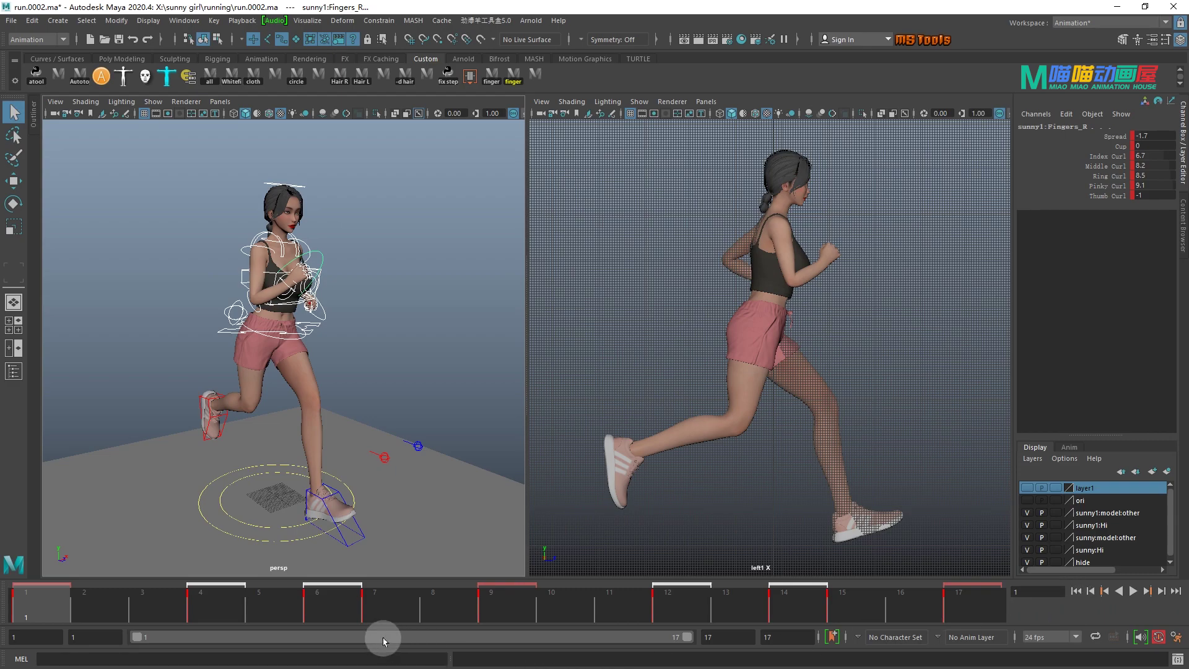
# - Adjust the rotation of the hip root control at frame 4
pyautogui.click(208, 606)
pyautogui.keyDown('alt'); pyautogui.moveTo(180, 333); pyautogui.dragTo(377, 358, button='right'); pyautogui.keyUp('alt')
pyautogui.keyDown('alt'); pyautogui.moveTo(377, 358); pyautogui.dragTo(397, 386); pyautogui.keyUp('alt')
pyautogui.click(362, 348)
pyautogui.press('e')
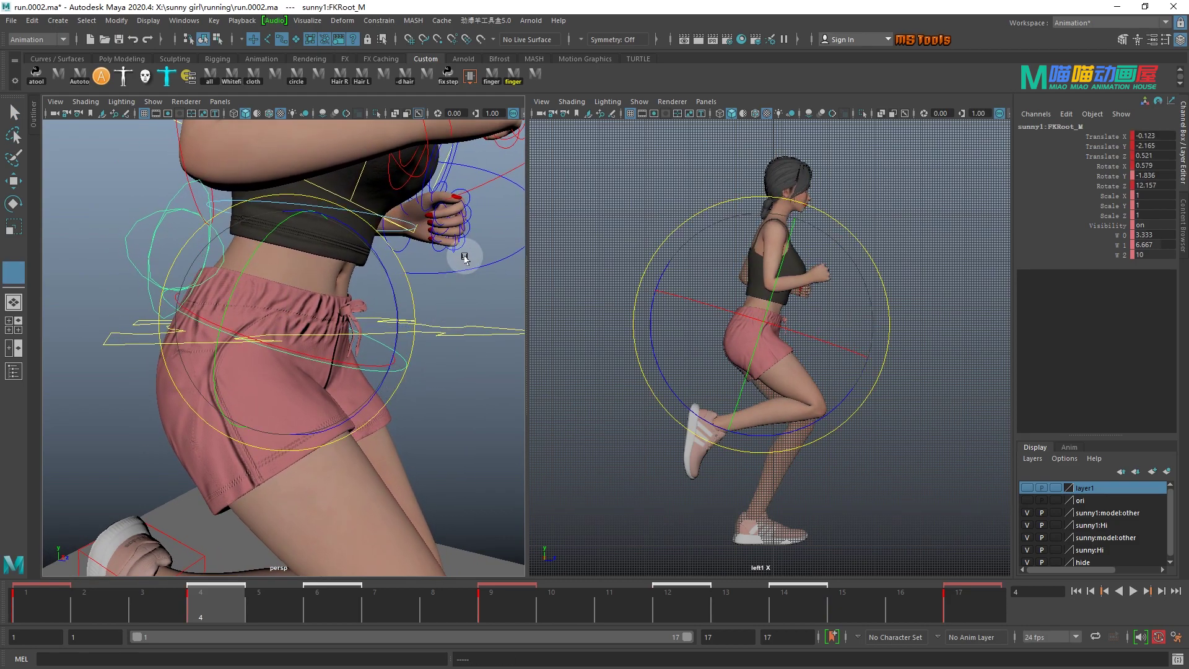
pyautogui.keyDown('alt'); pyautogui.moveTo(328, 246); pyautogui.dragTo(302, 379, button='middle'); pyautogui.keyUp('alt')
pyautogui.keyDown('alt'); pyautogui.moveTo(302, 380); pyautogui.dragTo(304, 489); pyautogui.keyUp('alt')
pyautogui.press('q')
# - Rotate the spine and chest controls together at frame 4, bringing the chest to Rotate X 4.121, Y -0.219 and Z 8.679
pyautogui.click(217, 346)
pyautogui.keyDown('shift'); pyautogui.click(238, 235); pyautogui.keyUp('shift')
pyautogui.press('space')
pyautogui.press('w')
pyautogui.press('e')
pyautogui.press('w')
pyautogui.press('e')
pyautogui.moveTo(163, 413); pyautogui.dragTo(168, 415, button='middle')
# - Rotate both scapula controls at frame 4, bringing the left one to Rotate X 0.277, Y 4.678 and Z -9.433
pyautogui.keyDown('alt'); pyautogui.moveTo(208, 133); pyautogui.dragTo(234, 261, button='middle'); pyautogui.keyUp('alt')
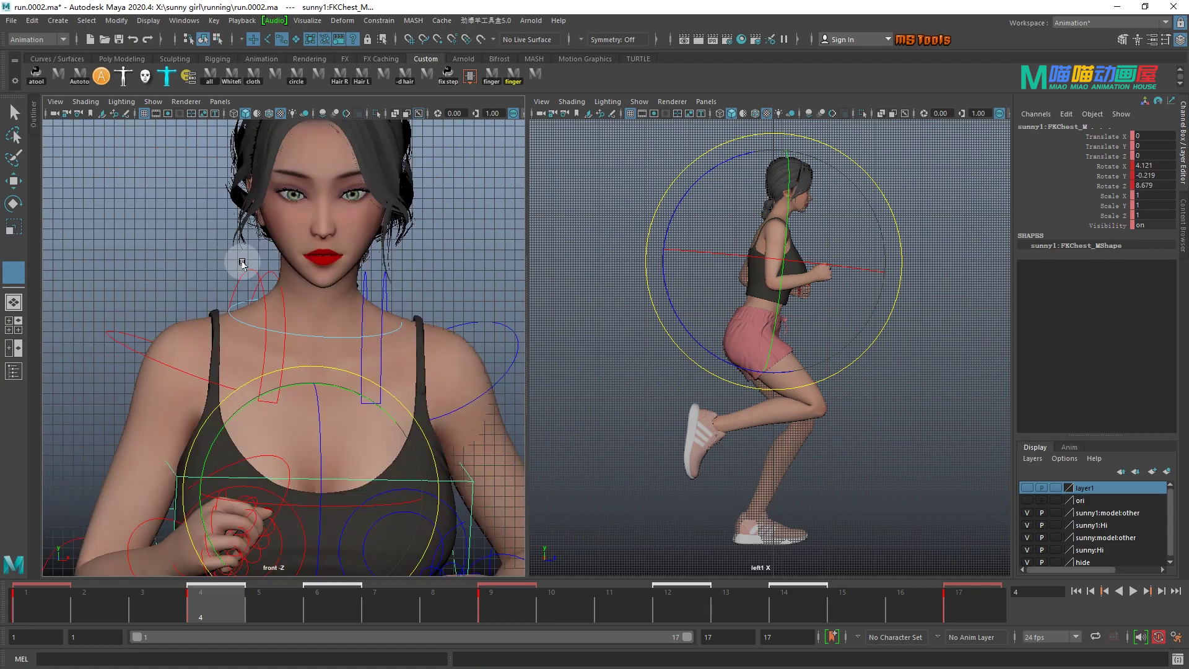
pyautogui.click(248, 271)
pyautogui.press('q')
pyautogui.keyDown('shift'); pyautogui.click(383, 288); pyautogui.keyUp('shift')
pyautogui.press('e')
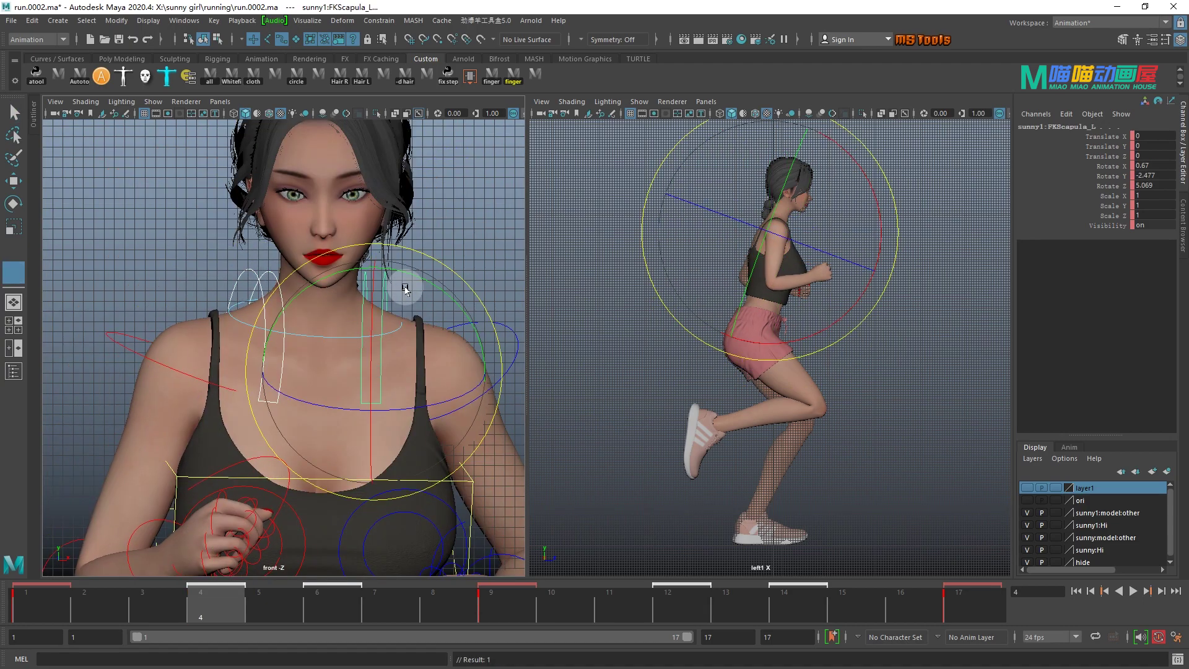
pyautogui.press('w')
pyautogui.press('e')
pyautogui.press('space')
pyautogui.moveTo(405, 289); pyautogui.dragTo(367, 206)
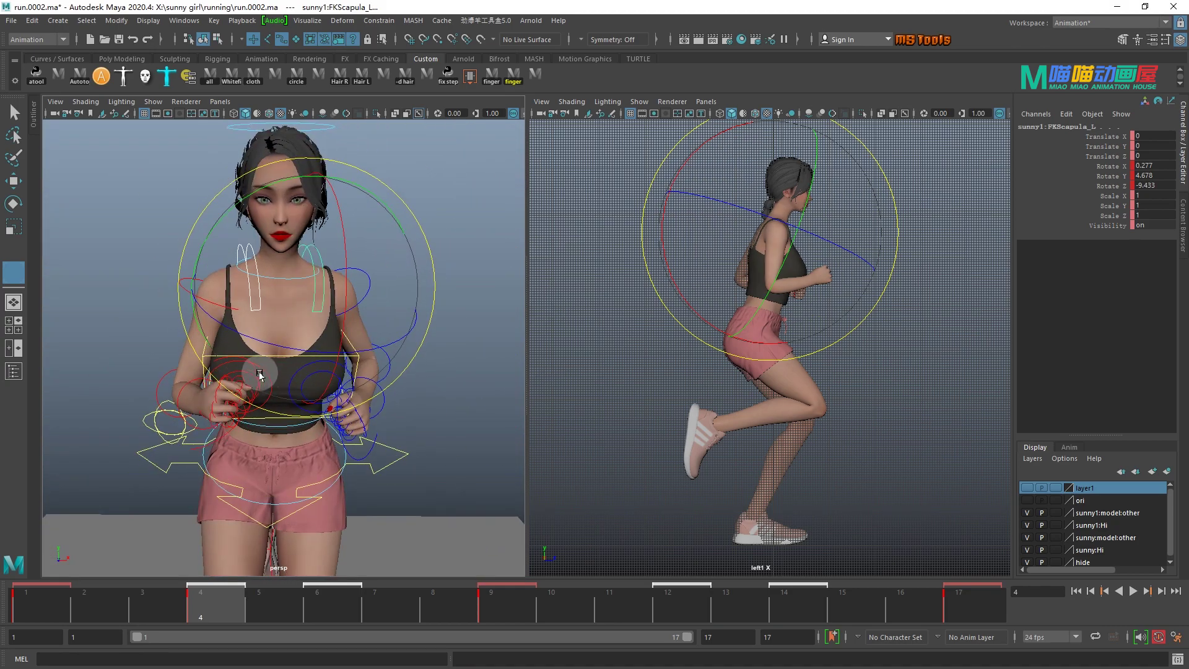
# - Set both elbow controls at frame 4 to Rotate Z 90
pyautogui.scroll(3, 434, 356)
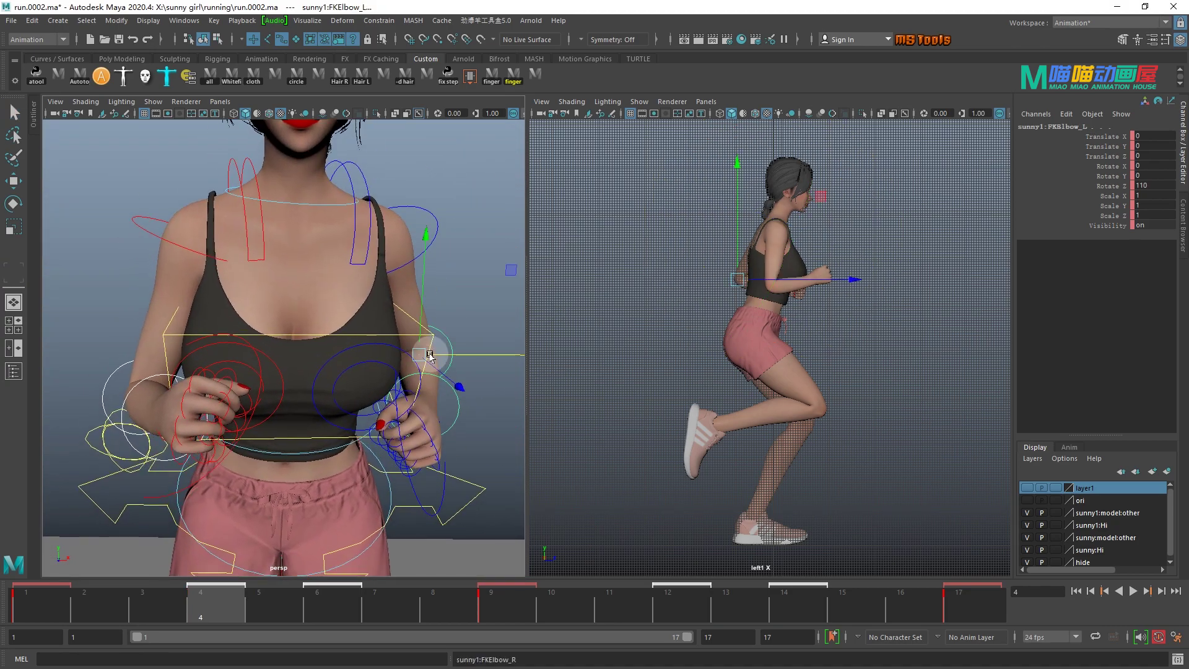
pyautogui.press('e')
pyautogui.press('w')
pyautogui.press('e')
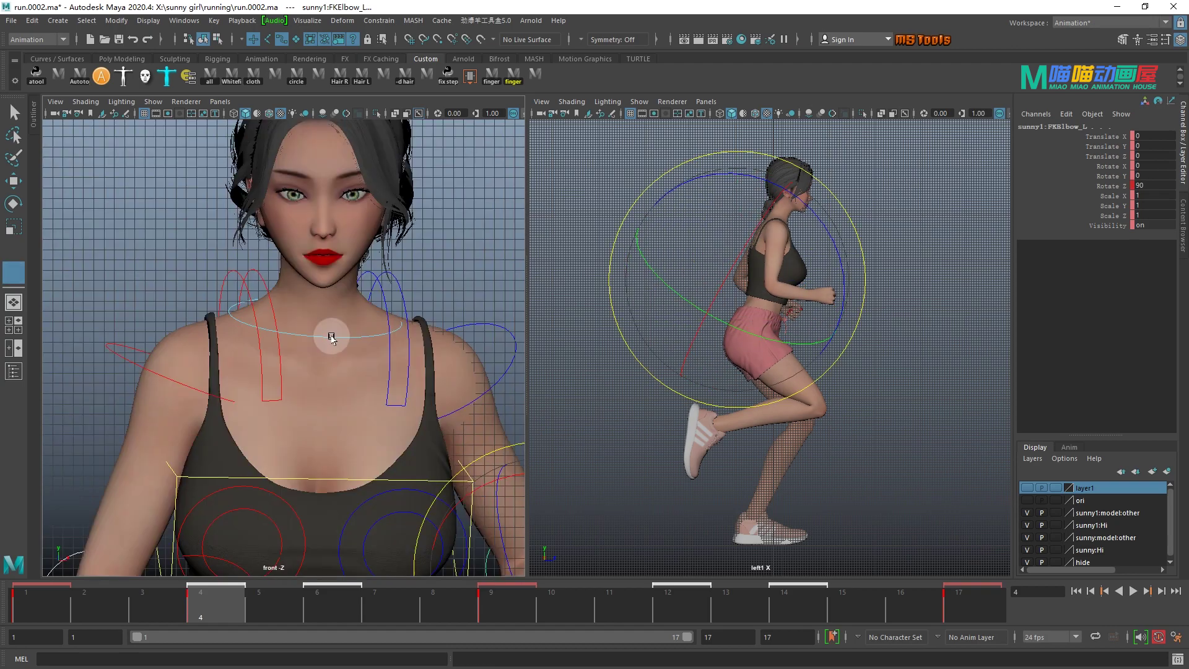
# - Straighten the neck at frame 4 and rotate the head control to Rotate X -0.12, Y 1.457 and Z 6.084
pyautogui.click(332, 336)
pyautogui.keyDown('alt'); pyautogui.moveTo(351, 299); pyautogui.dragTo(305, 374, button='middle'); pyautogui.keyUp('alt')
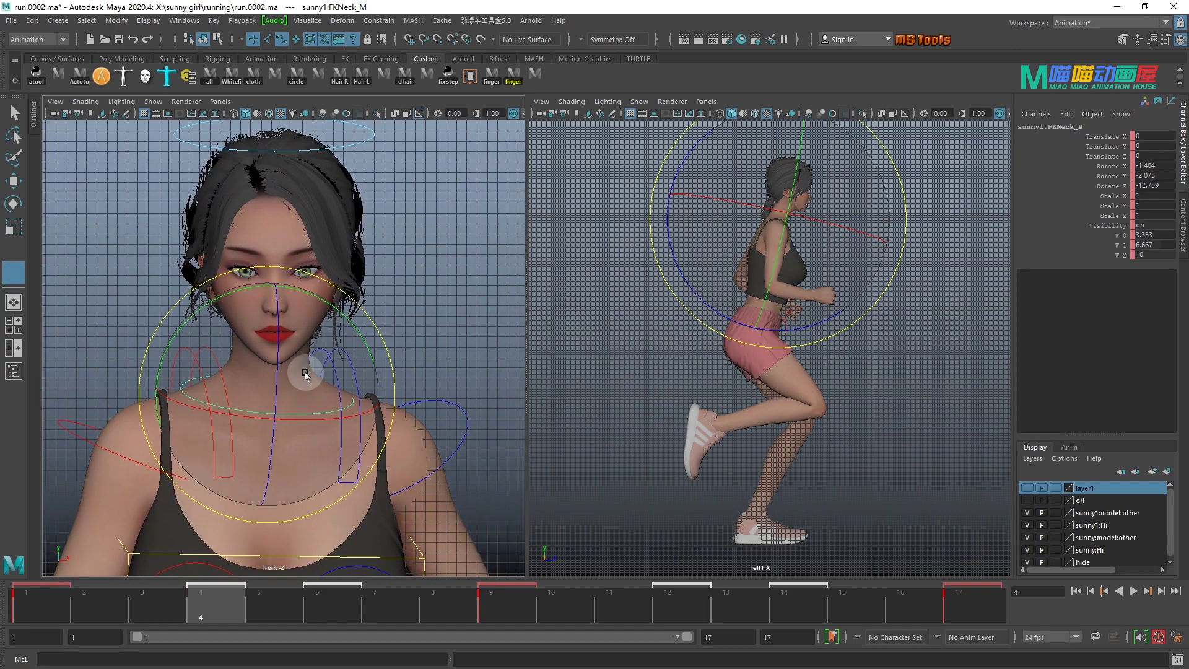
pyautogui.press('w')
pyautogui.press('e')
pyautogui.moveTo(305, 374); pyautogui.dragTo(305, 372)
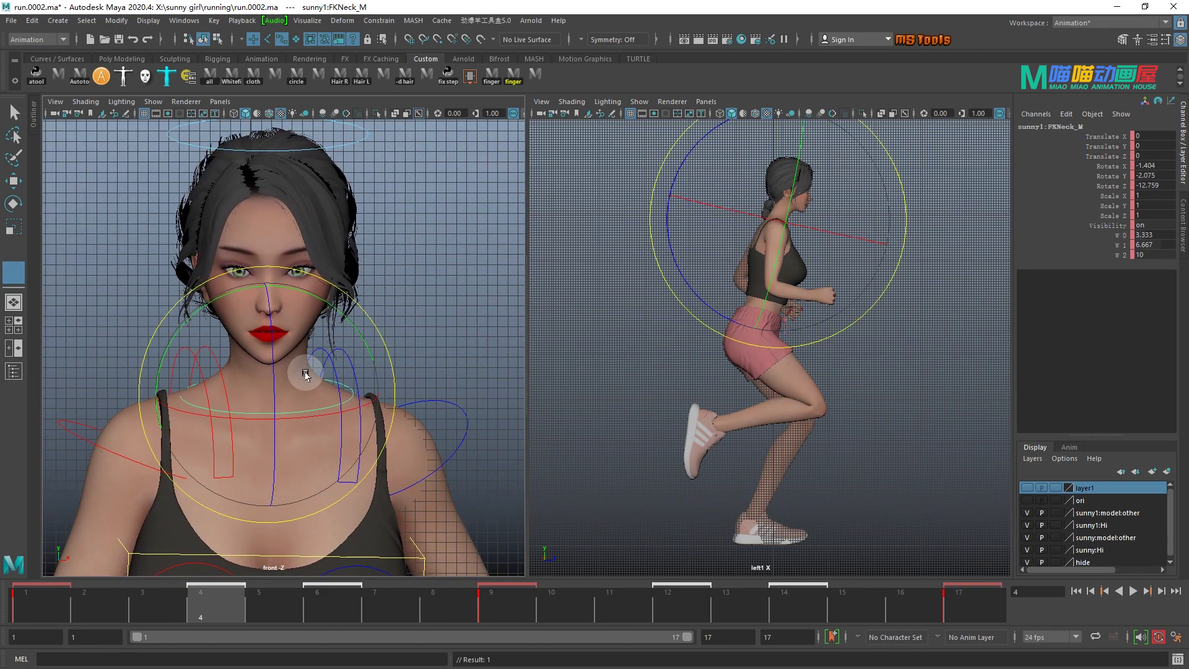
pyautogui.click(342, 175)
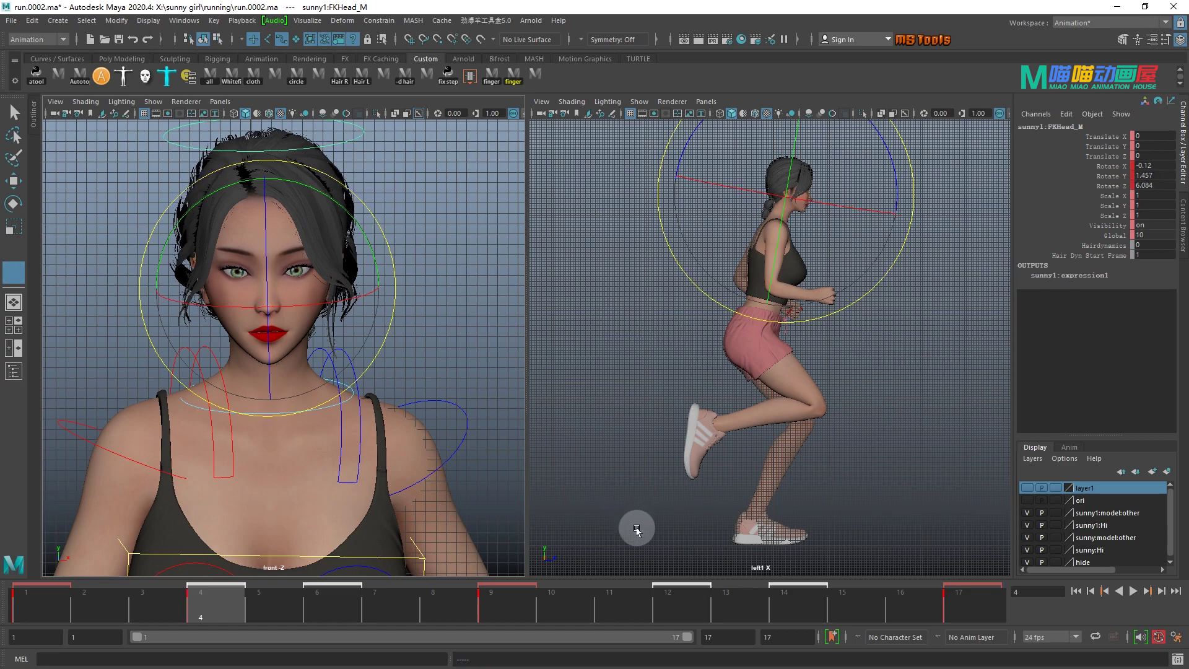
# - Rotate the hip root, spine and chest controls at the passing pose on frame 12
pyautogui.click(668, 616)
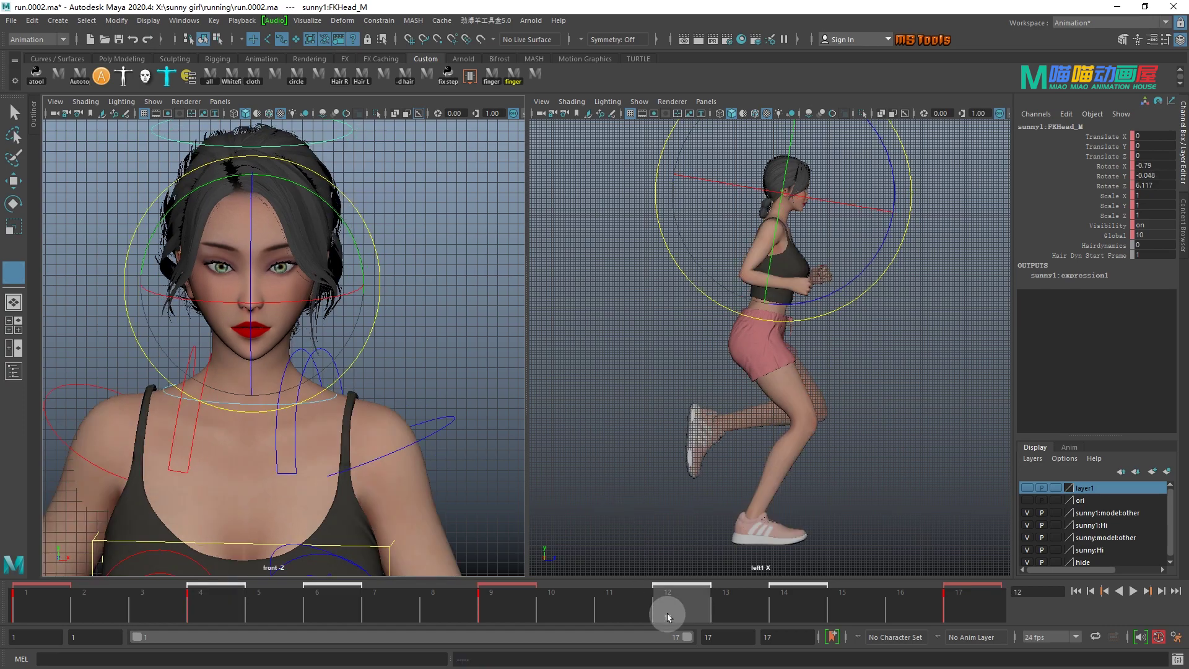
pyautogui.click(371, 400)
pyautogui.press('w')
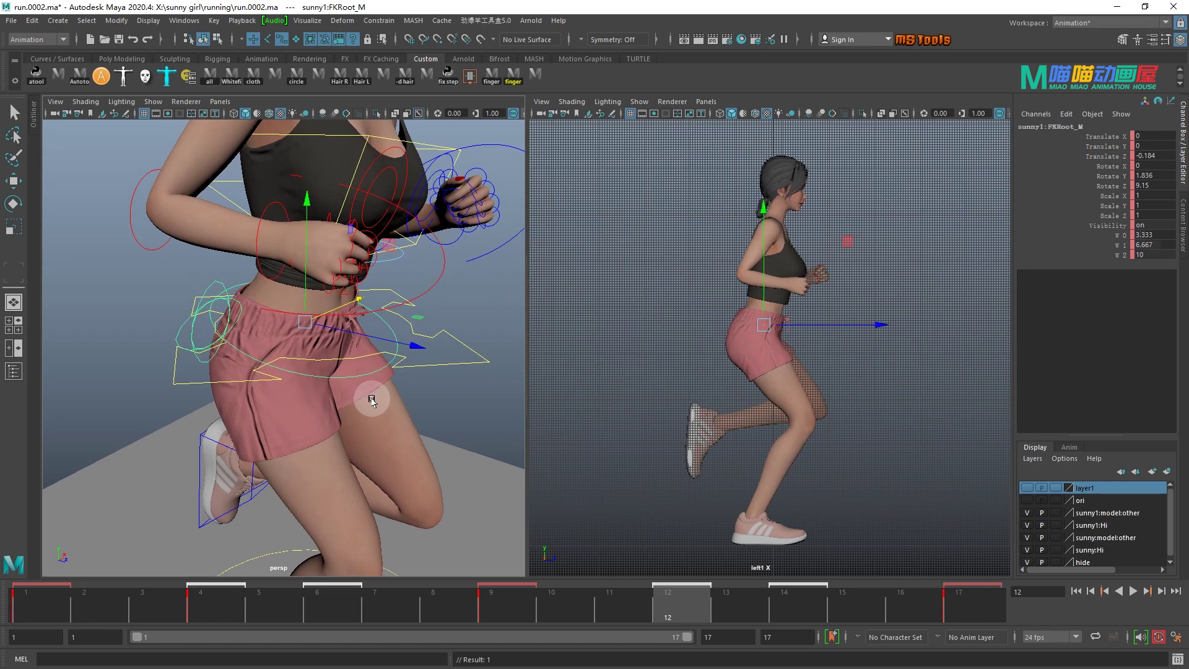
pyautogui.press('e')
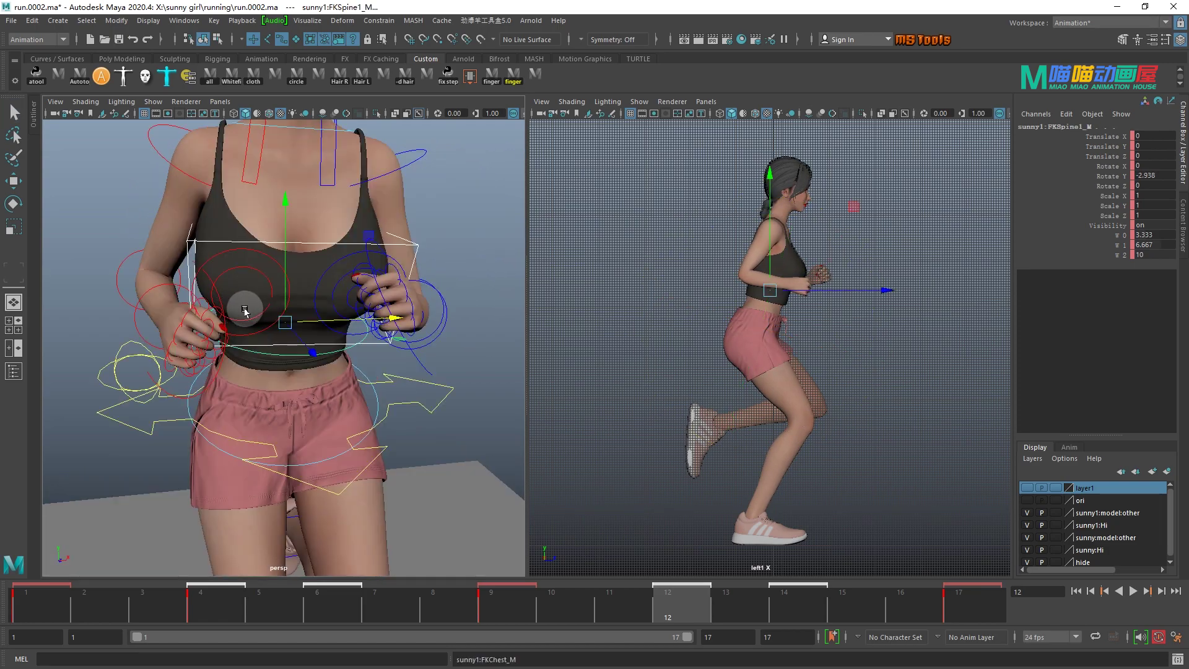
pyautogui.moveTo(244, 311); pyautogui.dragTo(247, 314)
pyautogui.press('e')
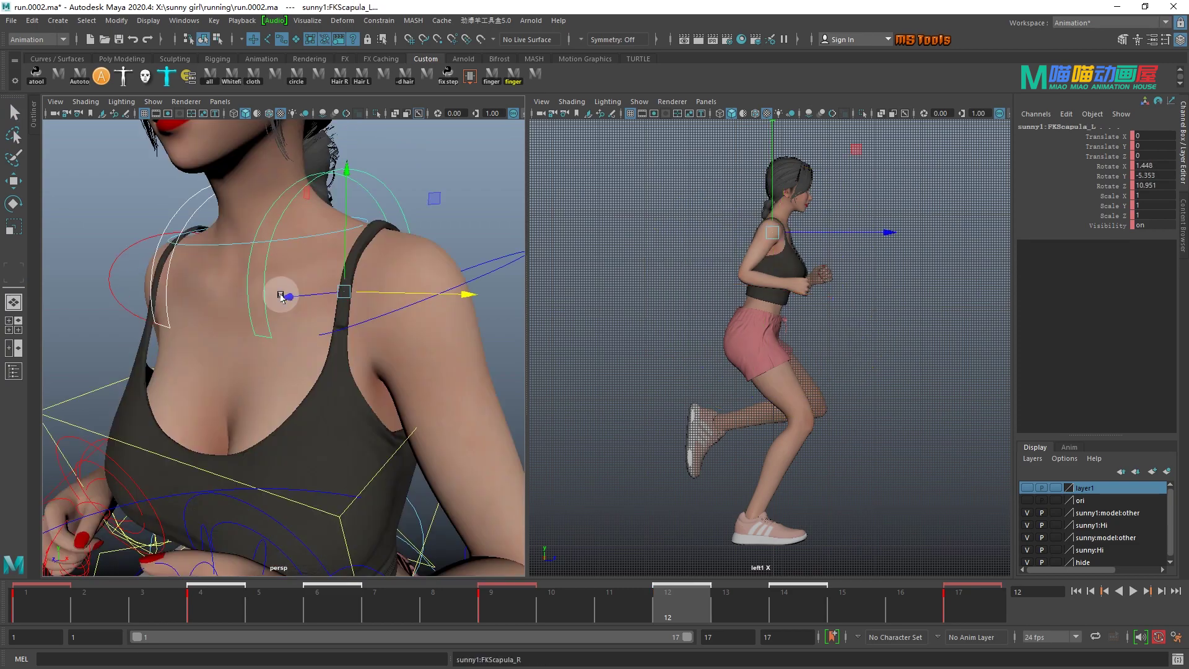
# - Rotate both scapula controls at frame 12 and open the bend of both elbows
pyautogui.press('e')
pyautogui.moveTo(280, 296); pyautogui.dragTo(281, 296)
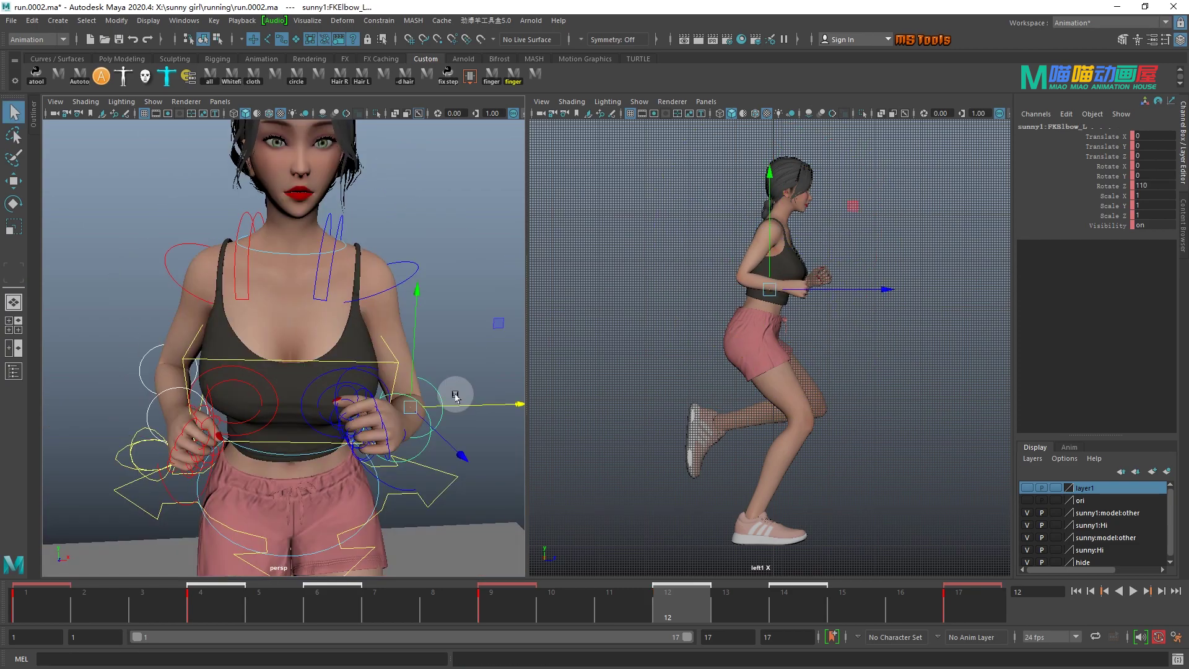
pyautogui.click(456, 393)
pyautogui.moveTo(456, 396); pyautogui.dragTo(456, 393)
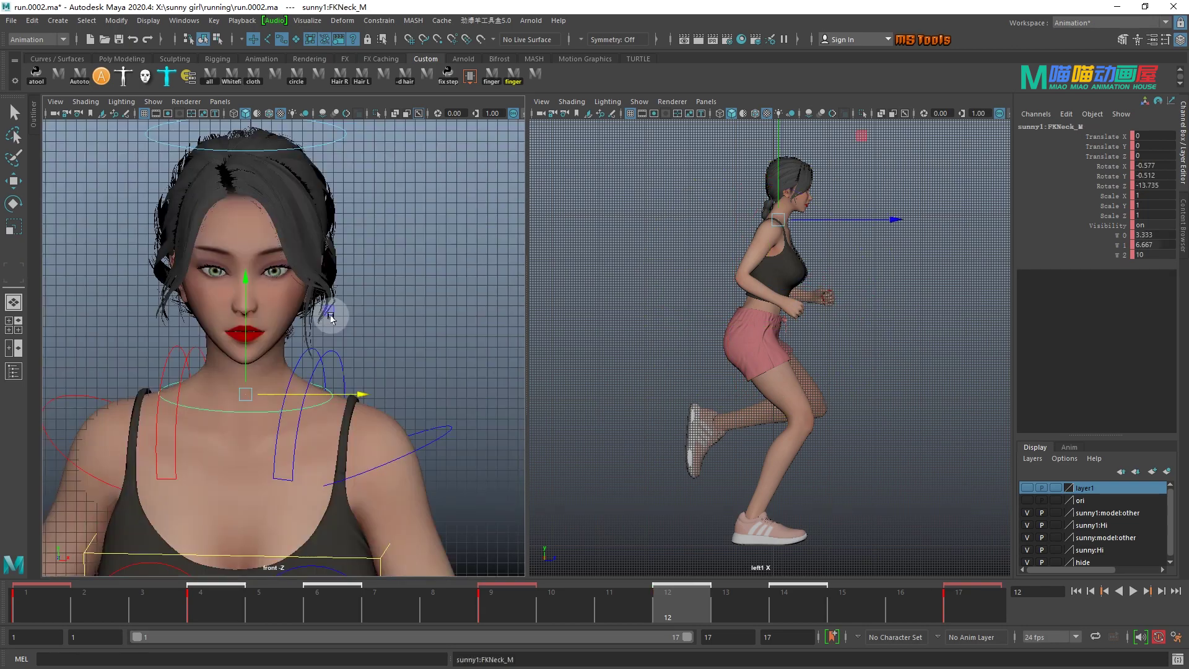
# - Rotate the neck control at frame 12 to X -1.193, Y -2.639 and Z -13.663, and level the head
pyautogui.moveTo(331, 313); pyautogui.dragTo(299, 166)
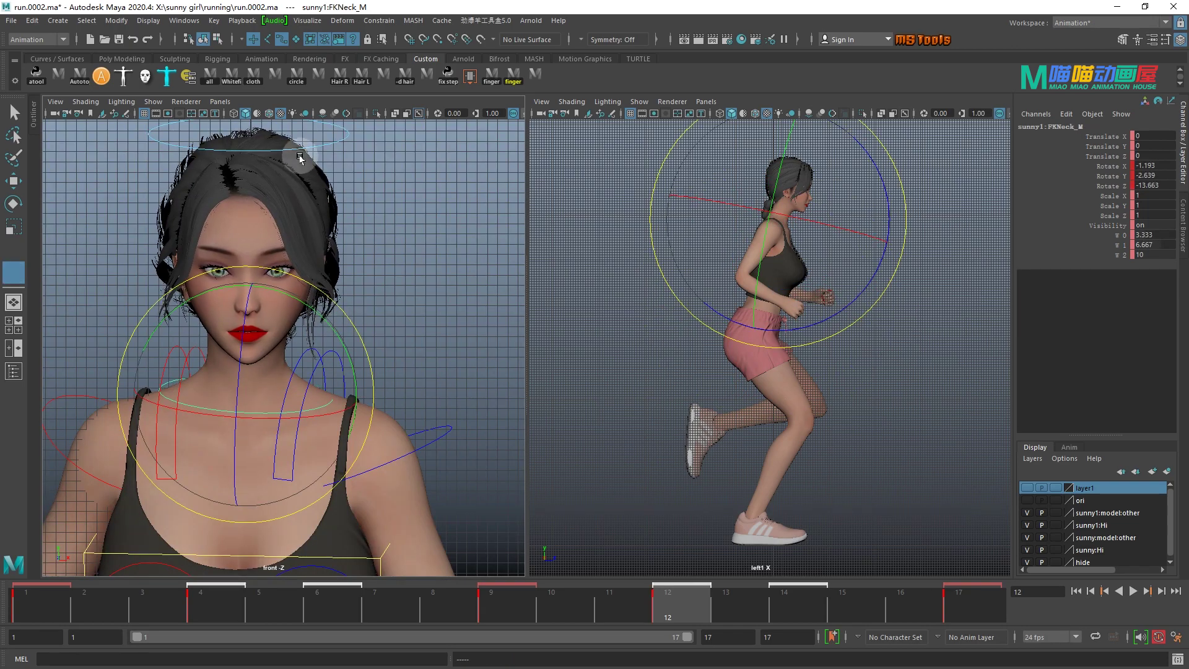
pyautogui.click(322, 146)
pyautogui.press('w')
pyautogui.press('e')
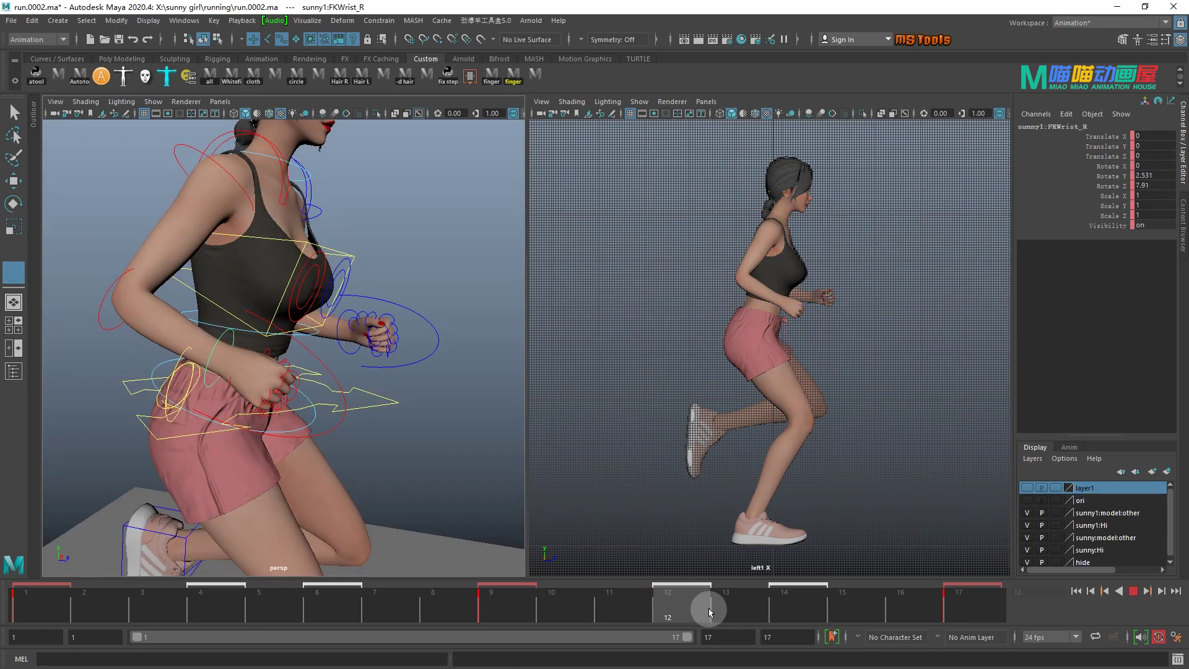
# - Set the right wrist control at frame 14 to Rotate Z 0
pyautogui.moveTo(703, 607); pyautogui.dragTo(821, 604)
pyautogui.click(354, 329)
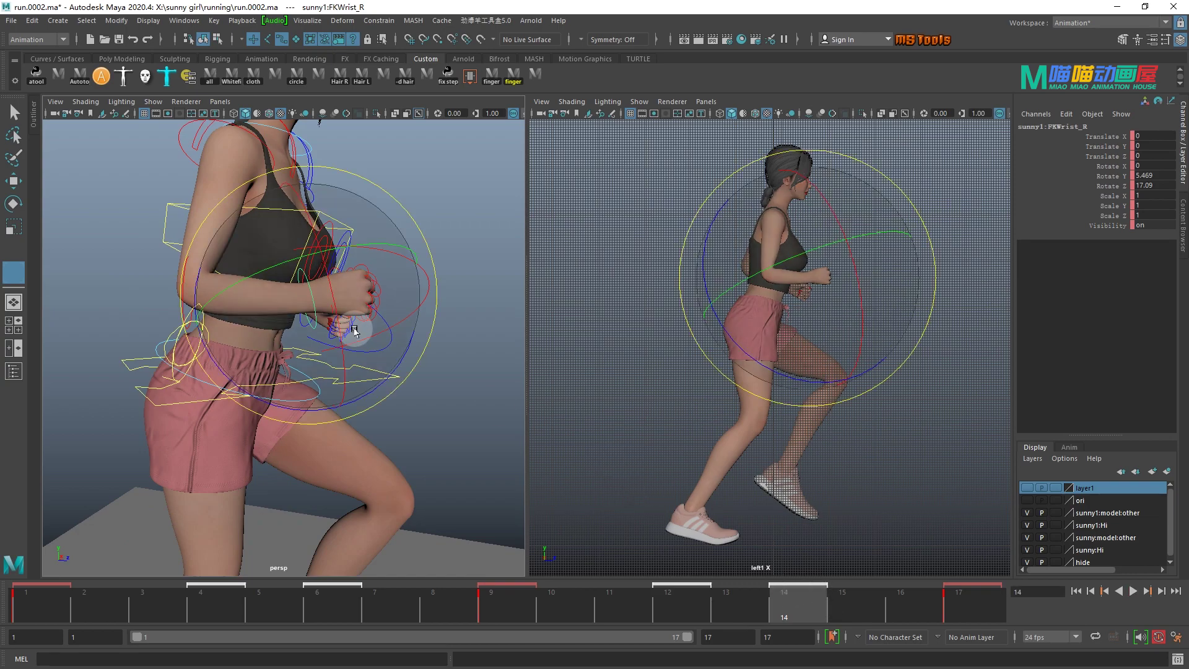
pyautogui.press('w')
pyautogui.press('e')
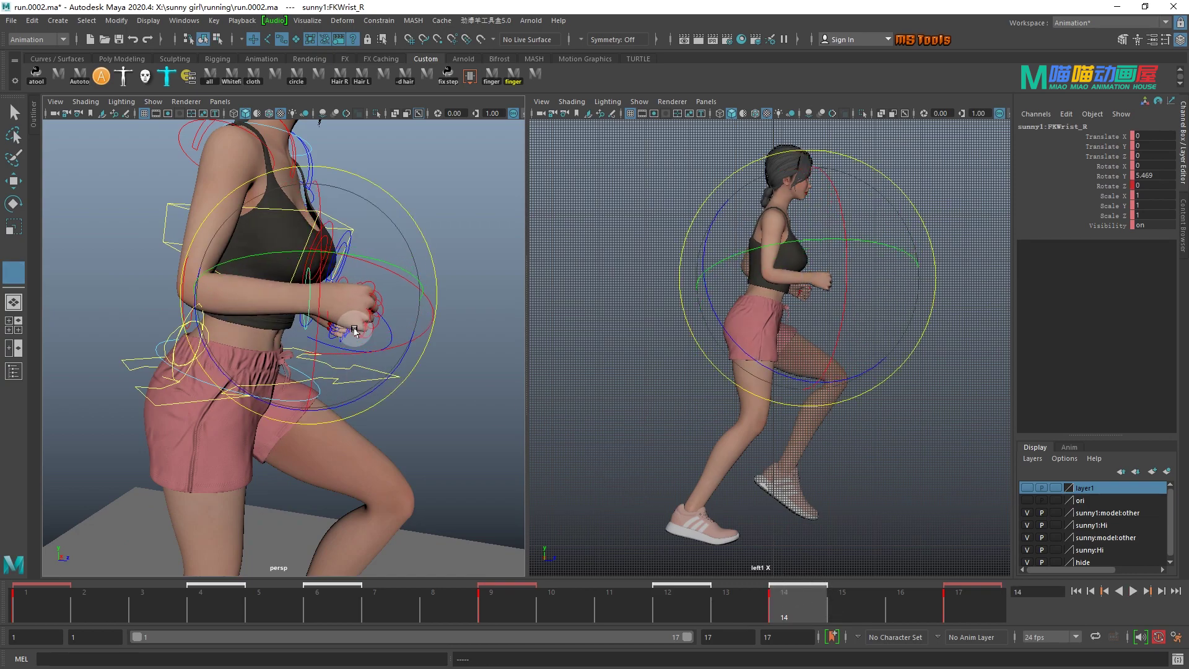
# - Straighten the left wrist control at frame 6 to match the opposite wrist
pyautogui.keyDown('alt'); pyautogui.moveTo(434, 327); pyautogui.dragTo(336, 297); pyautogui.keyUp('alt')
pyautogui.press('q')
pyautogui.click(313, 317)
pyautogui.click(317, 318)
pyautogui.keyDown('alt'); pyautogui.moveTo(336, 297); pyautogui.dragTo(372, 322, button='right'); pyautogui.keyUp('alt')
pyautogui.keyDown('alt'); pyautogui.moveTo(371, 322); pyautogui.dragTo(409, 388, button='middle'); pyautogui.keyUp('alt')
pyautogui.hotkey('alt', 'v')
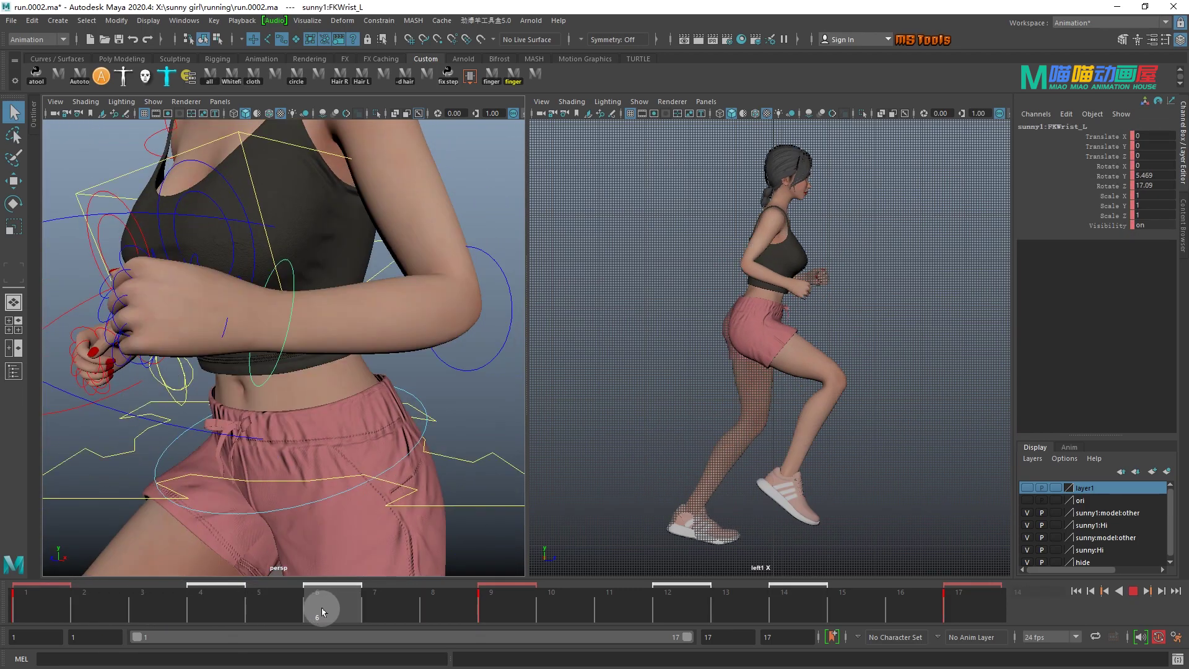
pyautogui.click(325, 612)
pyautogui.keyDown('alt'); pyautogui.moveTo(328, 372); pyautogui.dragTo(347, 358); pyautogui.keyUp('alt')
pyautogui.keyDown('alt'); pyautogui.moveTo(347, 359); pyautogui.dragTo(353, 367, button='middle'); pyautogui.keyUp('alt')
pyautogui.press('w')
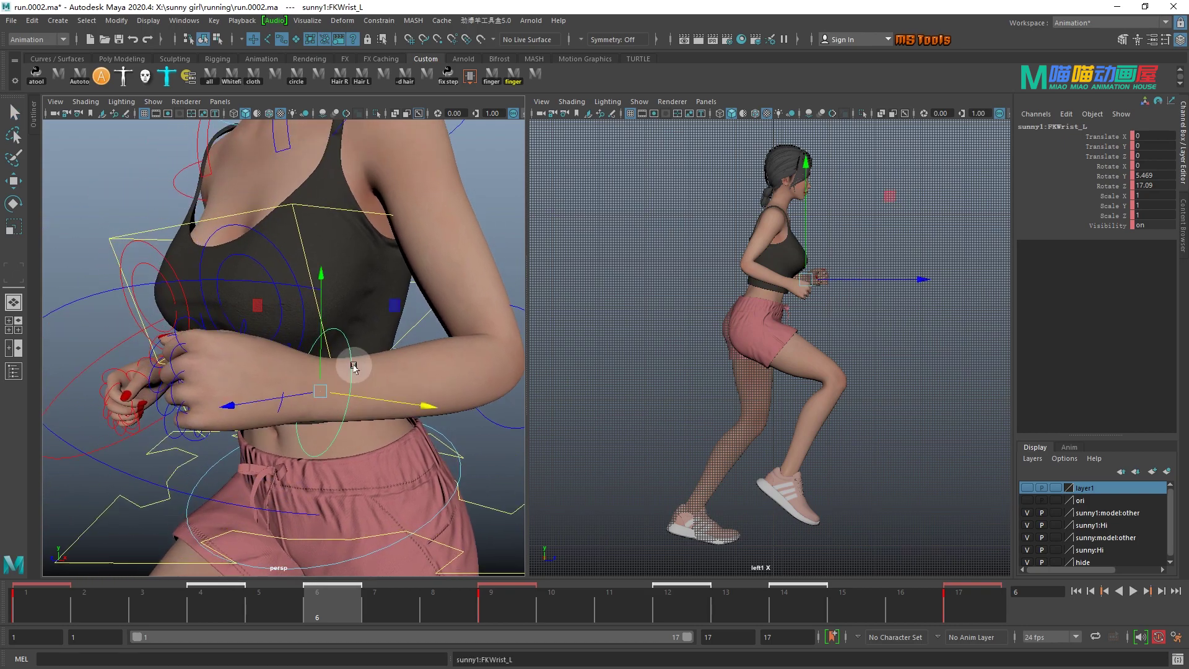
pyautogui.press('e')
# - Scrub through frames 1 to 17 and play the cycle to examine the arm and wrist motion
pyautogui.moveTo(80, 610); pyautogui.dragTo(966, 625)
pyautogui.keyDown('alt'); pyautogui.moveTo(396, 371); pyautogui.dragTo(271, 351, button='right'); pyautogui.keyUp('alt')
pyautogui.keyDown('alt'); pyautogui.moveTo(271, 350); pyautogui.dragTo(479, 354); pyautogui.keyUp('alt')
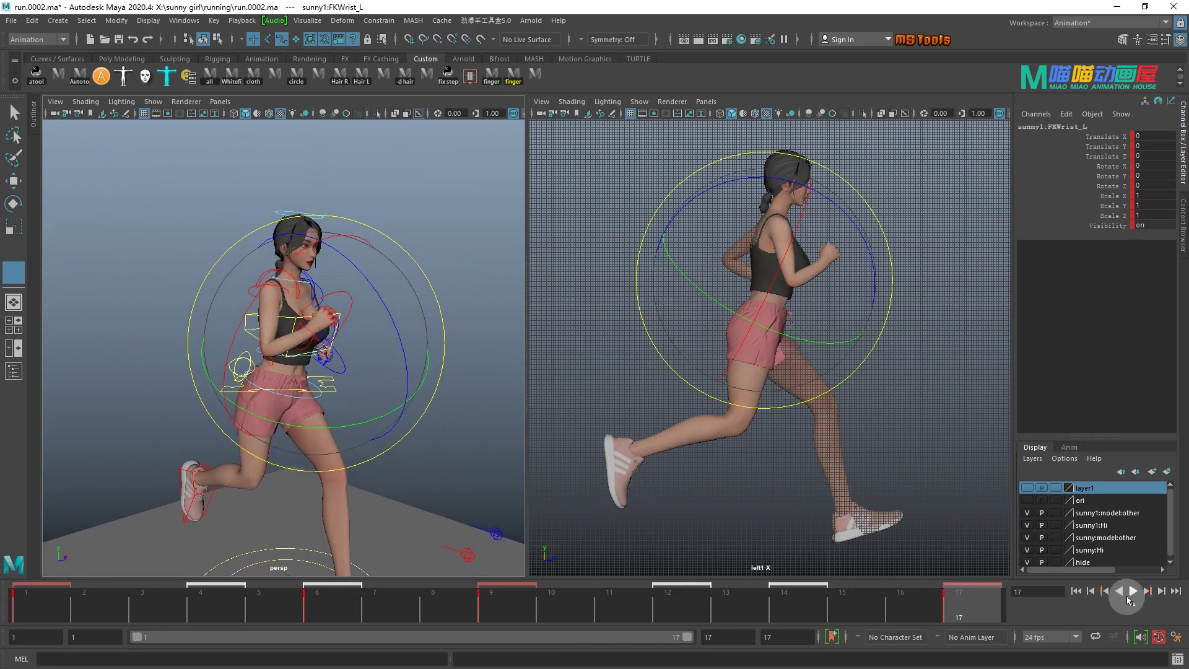
pyautogui.click(1131, 593)
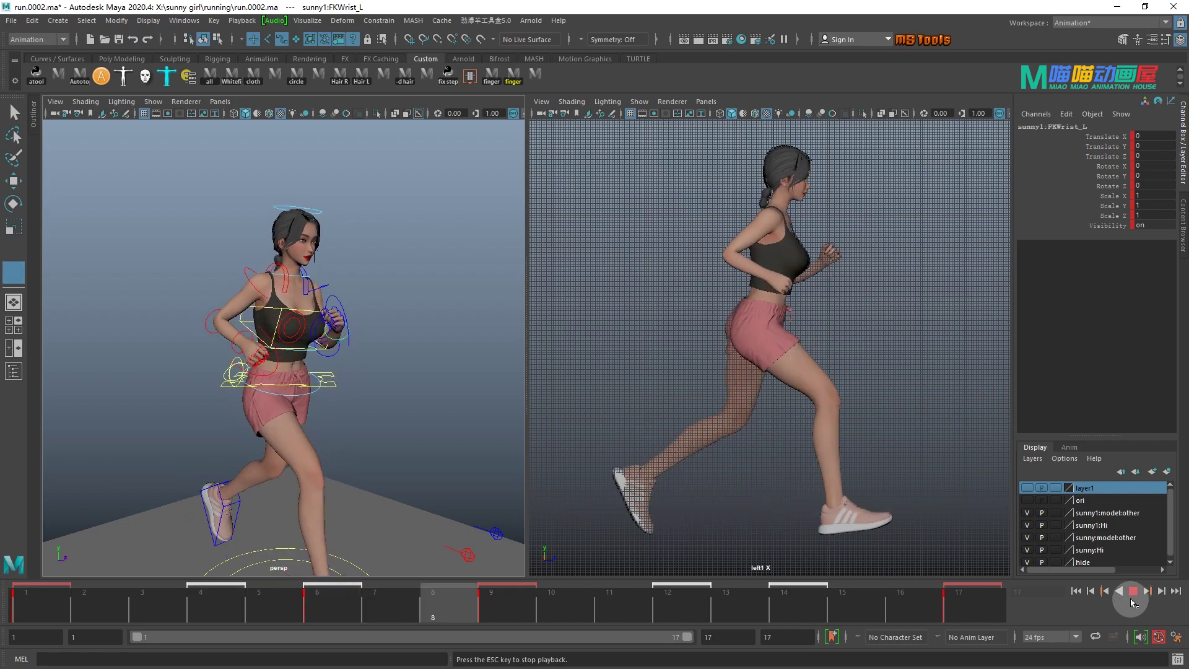
pyautogui.click(1076, 593)
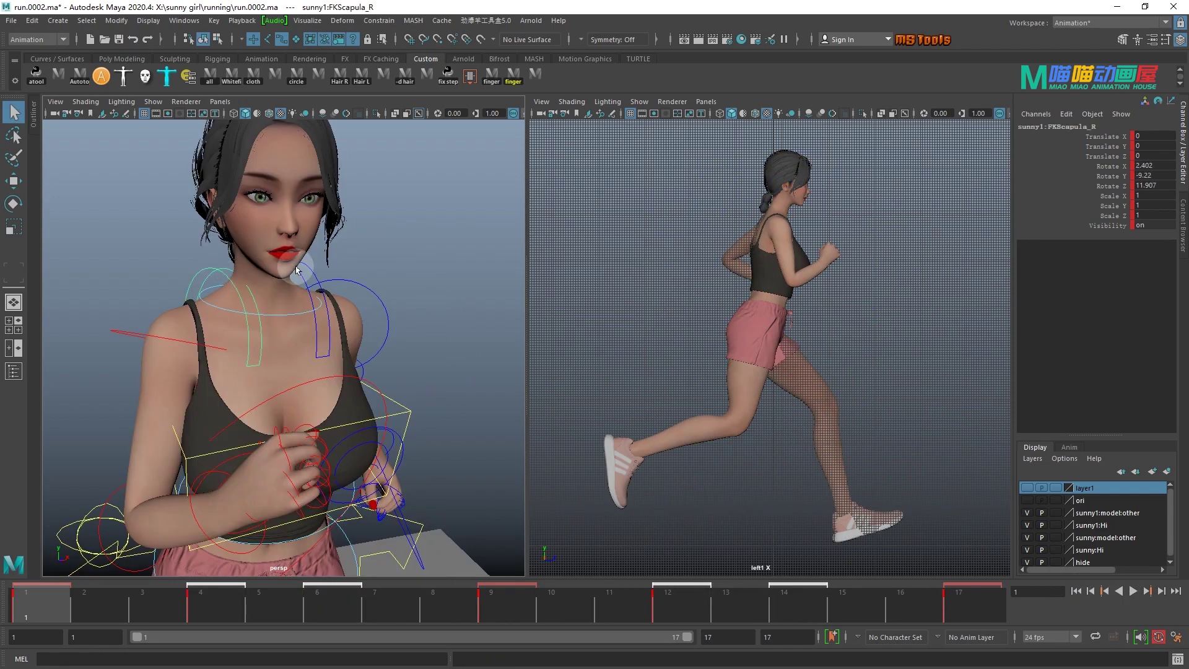
# - Offset the keys of both scapula controls from frame 1 through frame 12 forward by one frame
pyautogui.keyDown('alt'); pyautogui.moveTo(263, 329); pyautogui.dragTo(260, 375); pyautogui.keyUp('alt')
pyautogui.keyDown('shift'); pyautogui.moveTo(41, 597); pyautogui.dragTo(736, 599); pyautogui.keyUp('shift')
pyautogui.click(144, 605)
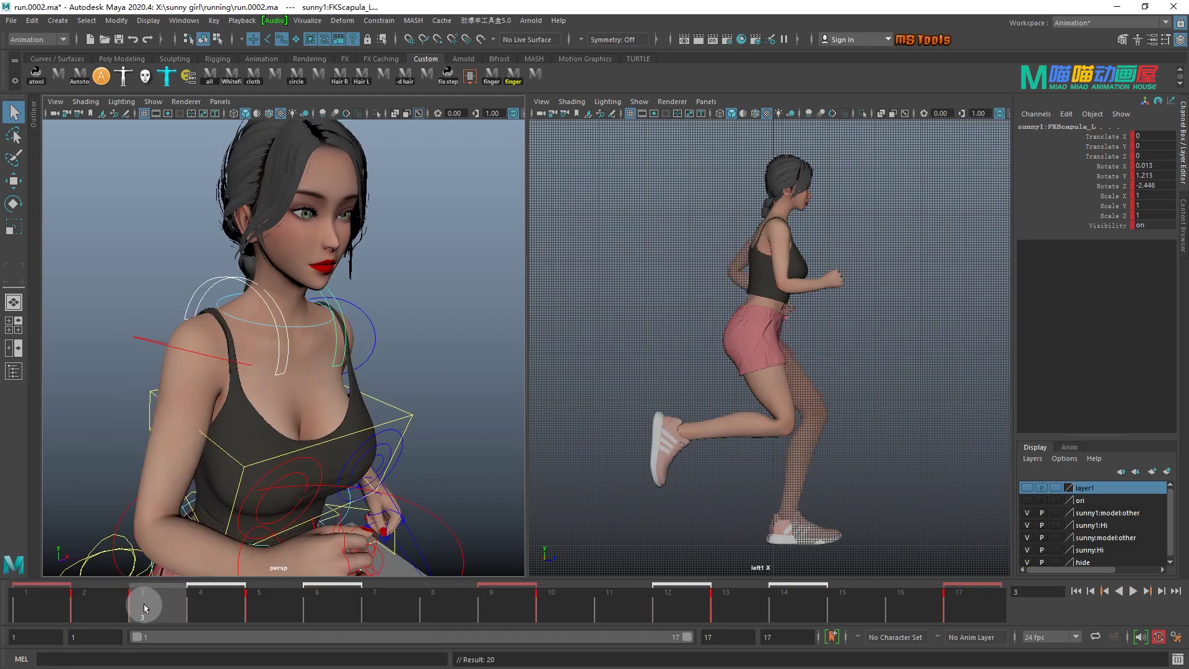
# - Copy the scapula controls' pose at frame 1 and paste it at frame 17 to close the loop
pyautogui.click(34, 603)
pyautogui.rightClick(34, 604)
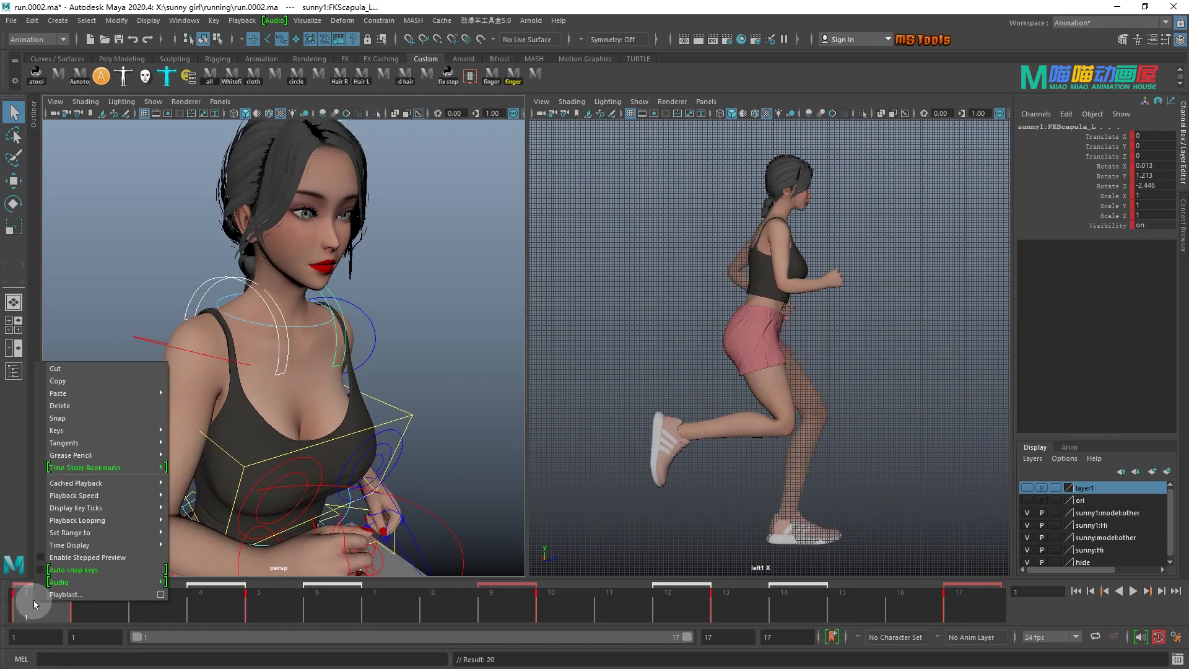
pyautogui.click(59, 381)
pyautogui.click(973, 604)
pyautogui.rightClick(972, 604)
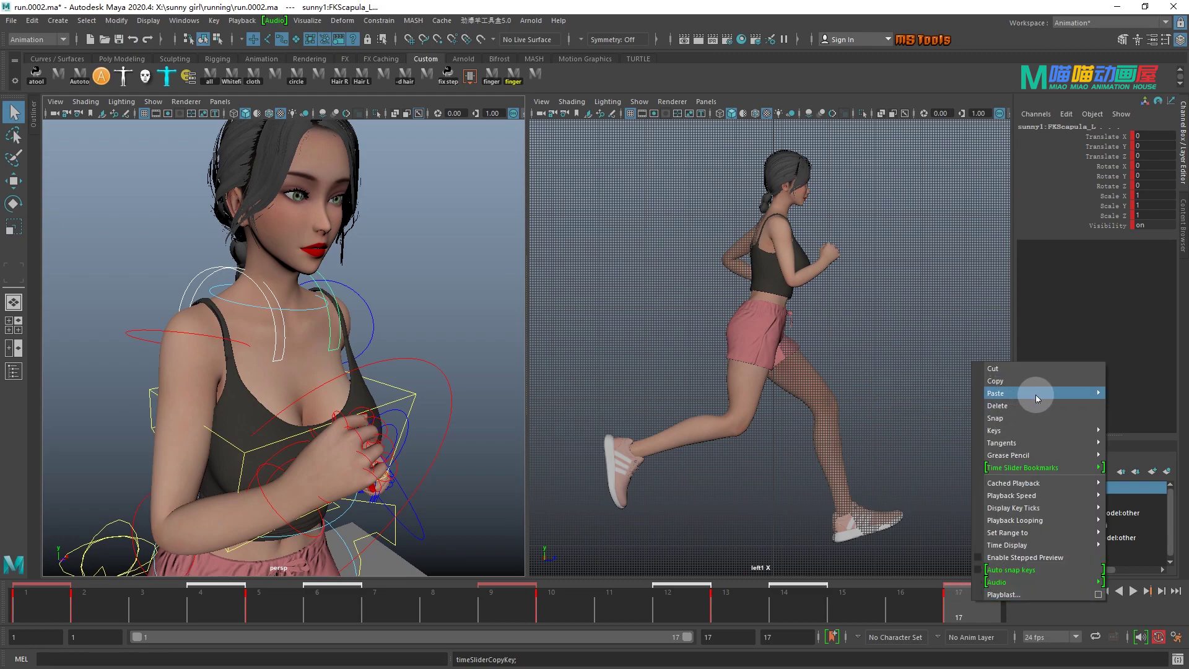
pyautogui.click(931, 393)
# - Frame the whole character and play the run cycle to check the offset shoulder motion
pyautogui.keyDown('alt'); pyautogui.moveTo(457, 375); pyautogui.dragTo(380, 383, button='right'); pyautogui.keyUp('alt')
pyautogui.keyDown('alt'); pyautogui.moveTo(381, 382); pyautogui.dragTo(403, 326, button='middle'); pyautogui.keyUp('alt')
pyautogui.keyDown('alt'); pyautogui.moveTo(404, 327); pyautogui.dragTo(352, 330, button='right'); pyautogui.keyUp('alt')
pyautogui.click(1133, 591)
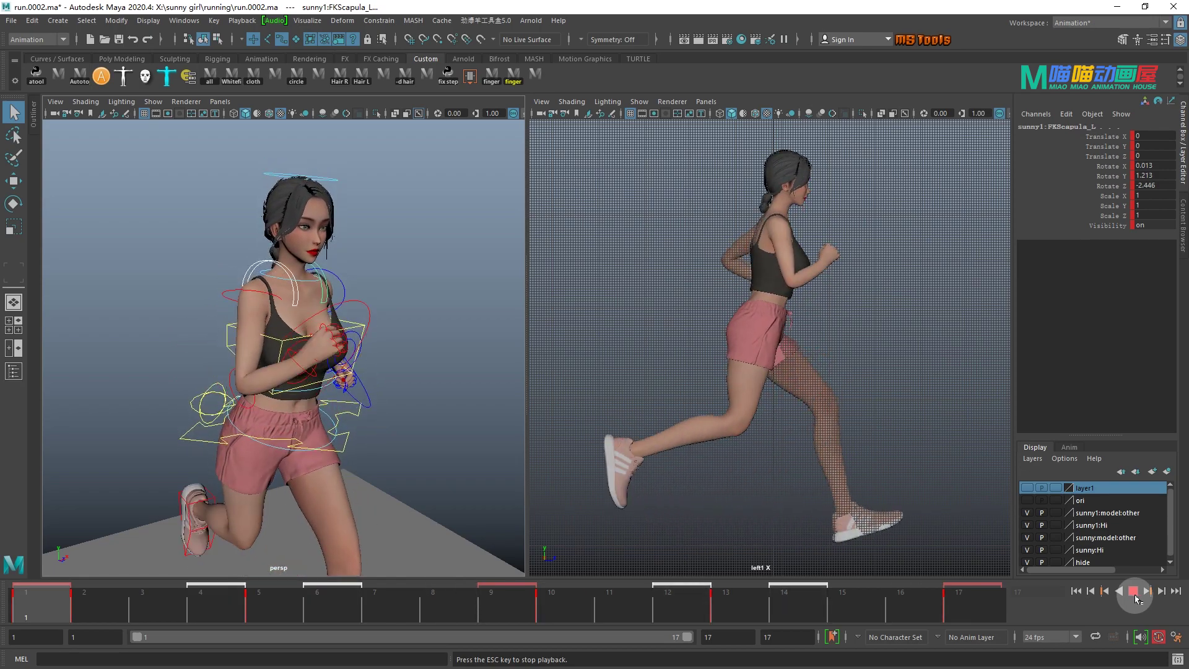
# - Stop playback, select all of the character's rig controls and open their animation curves in the Graph Editor
pyautogui.click(1134, 594)
pyautogui.keyDown('alt'); pyautogui.moveTo(346, 412); pyautogui.dragTo(332, 326, button='right'); pyautogui.keyUp('alt')
pyautogui.keyDown('alt'); pyautogui.moveTo(332, 326); pyautogui.dragTo(332, 255, button='middle'); pyautogui.keyUp('alt')
pyautogui.moveTo(146, 160); pyautogui.dragTo(406, 511)
pyautogui.keyDown('alt'); pyautogui.moveTo(406, 512); pyautogui.dragTo(352, 401, button='right'); pyautogui.keyUp('alt')
pyautogui.hotkey('shift', 'g')
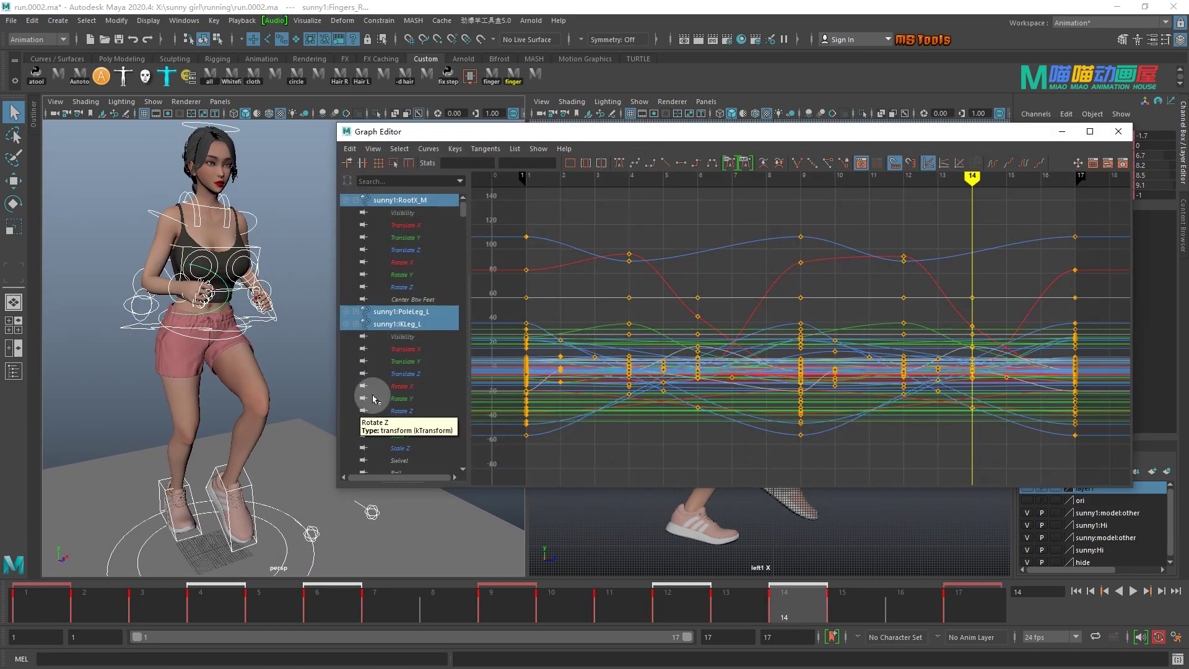
# - Set both the pre-infinity and post-infinity of all selected curves to Cycle and frame the repeating curves
pyautogui.click(428, 149)
pyautogui.moveTo(544, 182)
pyautogui.click(587, 171)
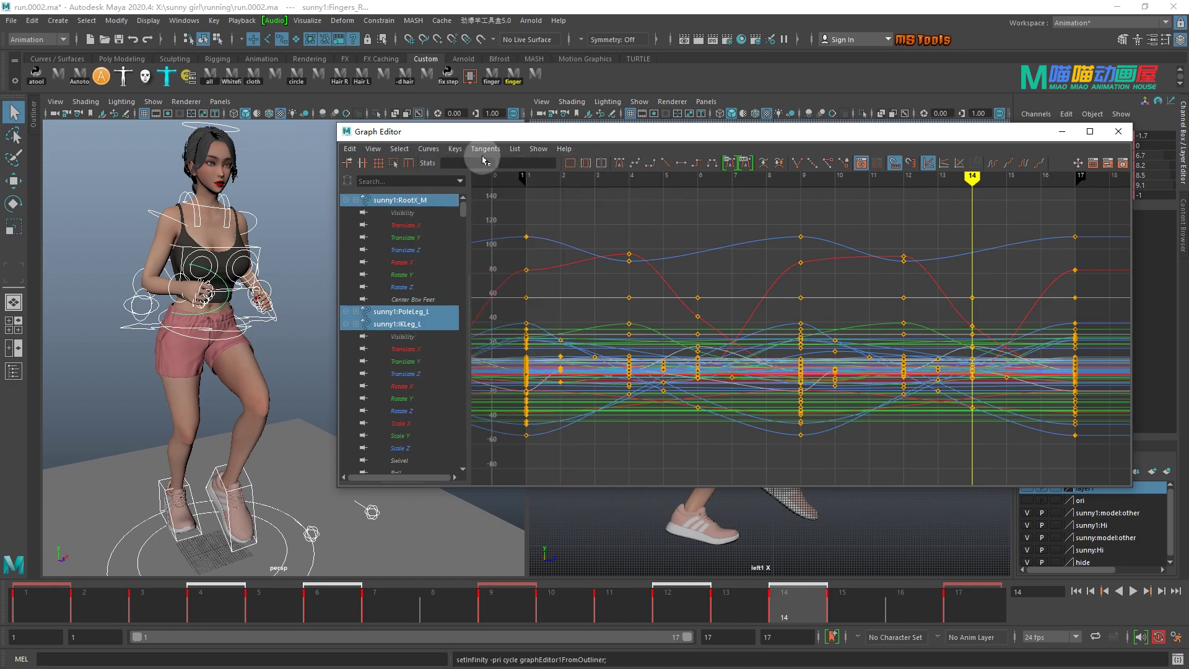
pyautogui.click(437, 150)
pyautogui.click(600, 184)
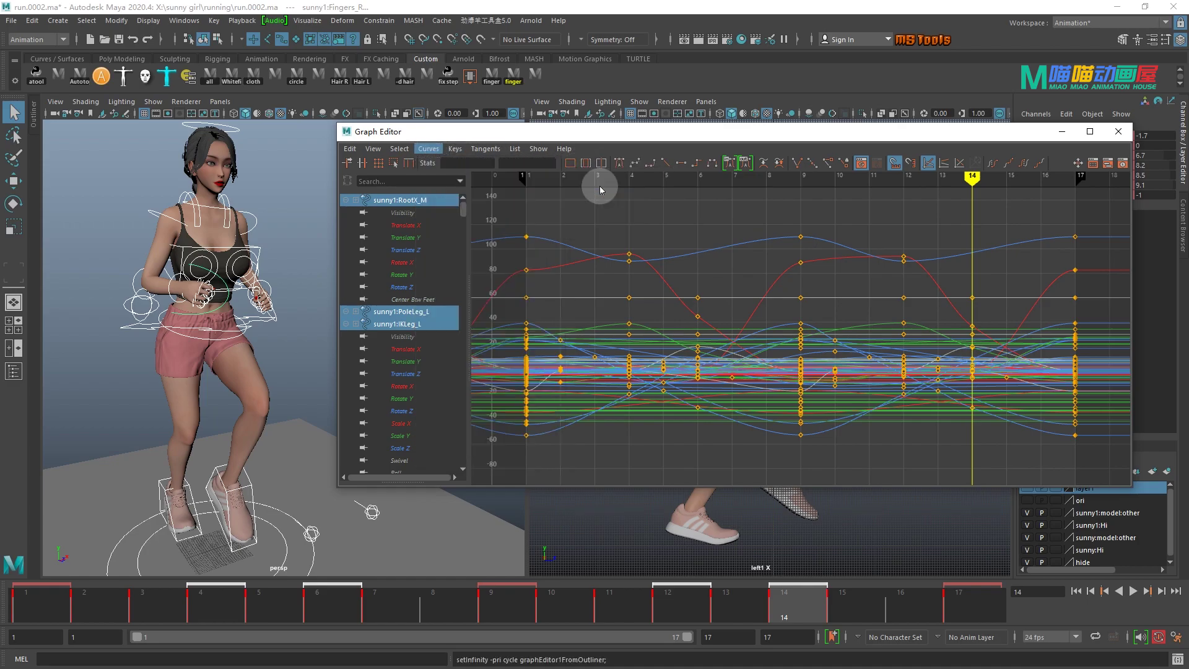
pyautogui.press('a')
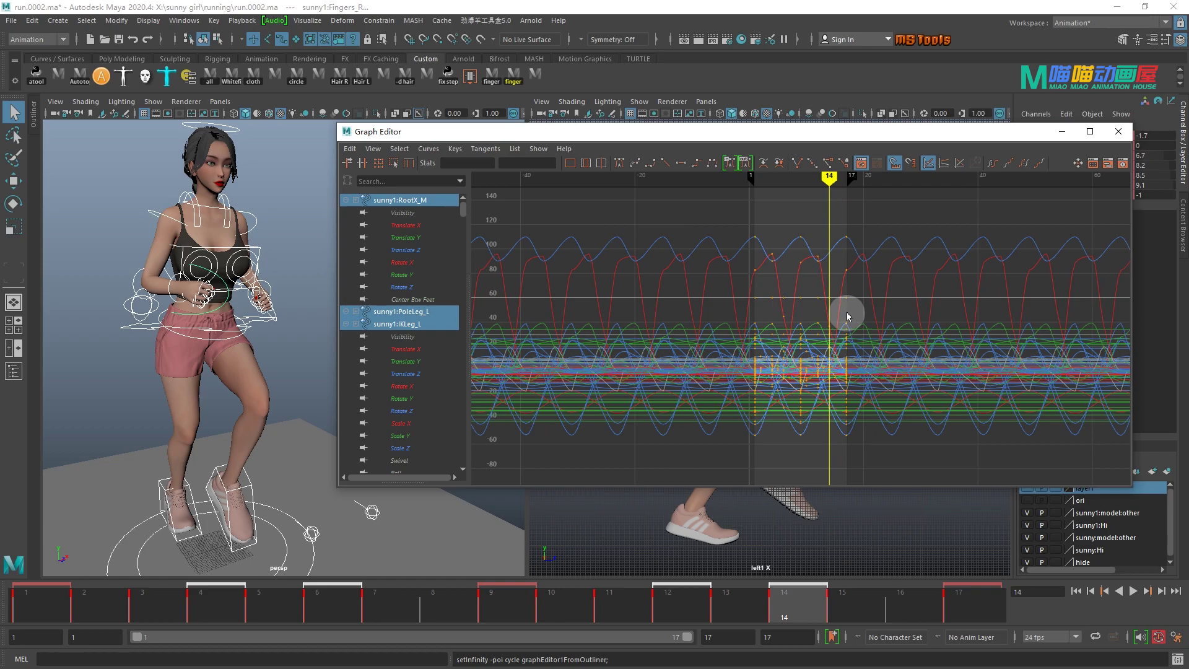
# - Slope the RootX_M Translate Y tangents at frames 1 and 17 so the curve flows smoothly through the loop point
pyautogui.click(145, 438)
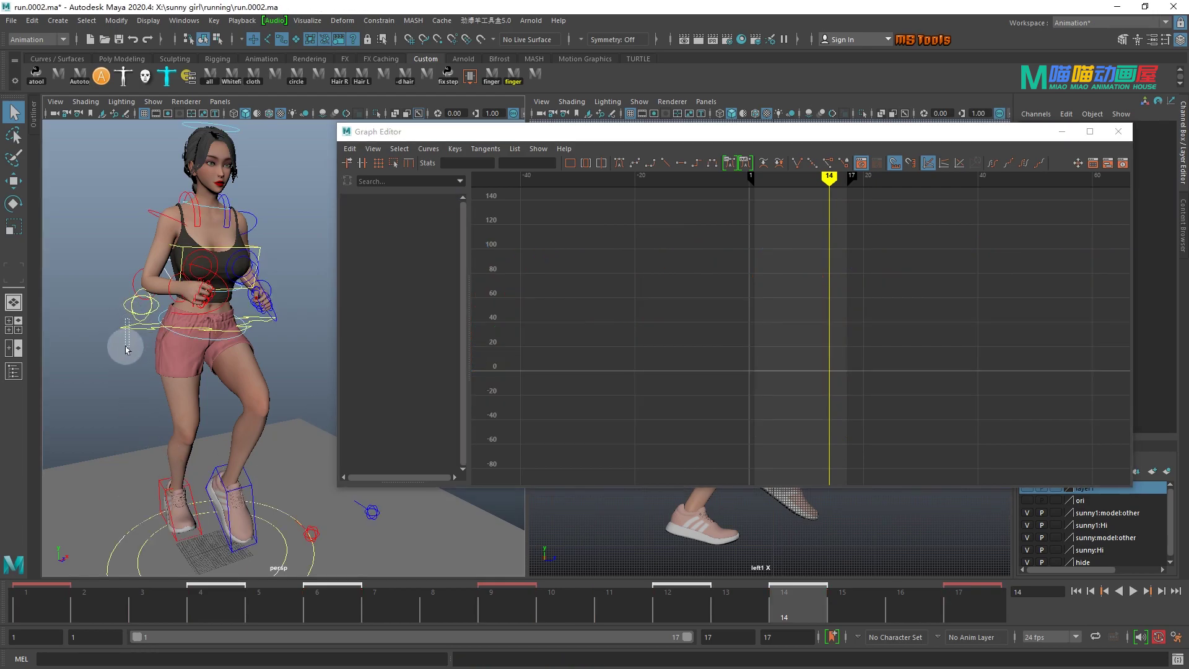
pyautogui.click(126, 349)
pyautogui.click(466, 216)
pyautogui.click(421, 238)
pyautogui.click(726, 393)
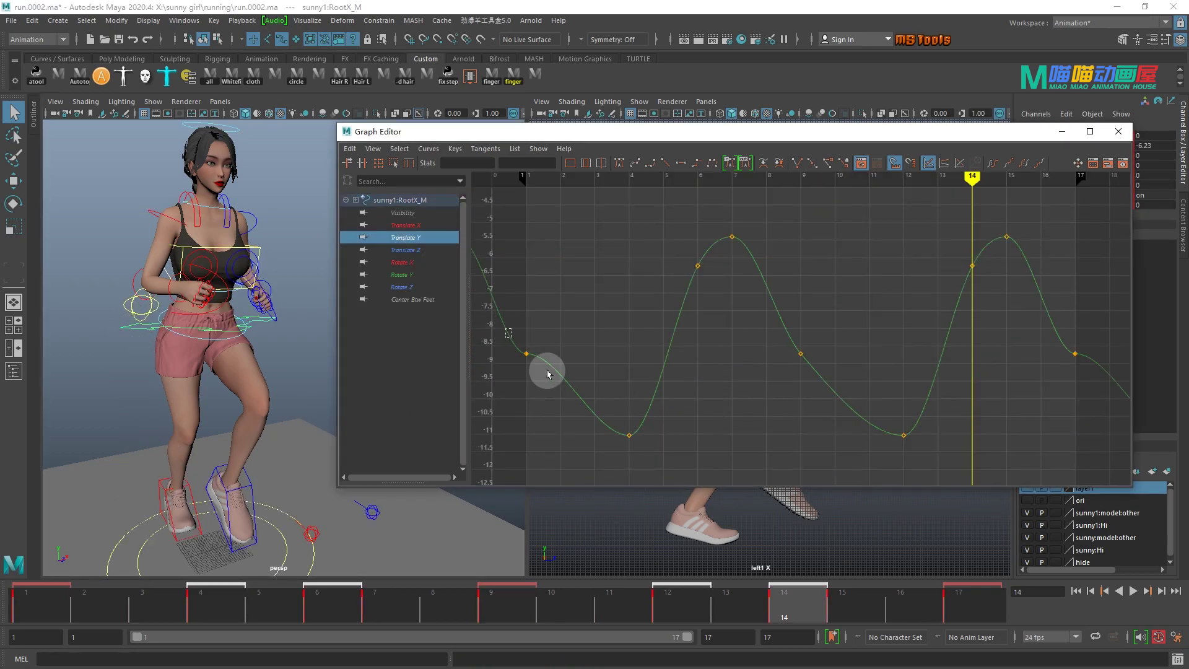
pyautogui.click(1100, 349)
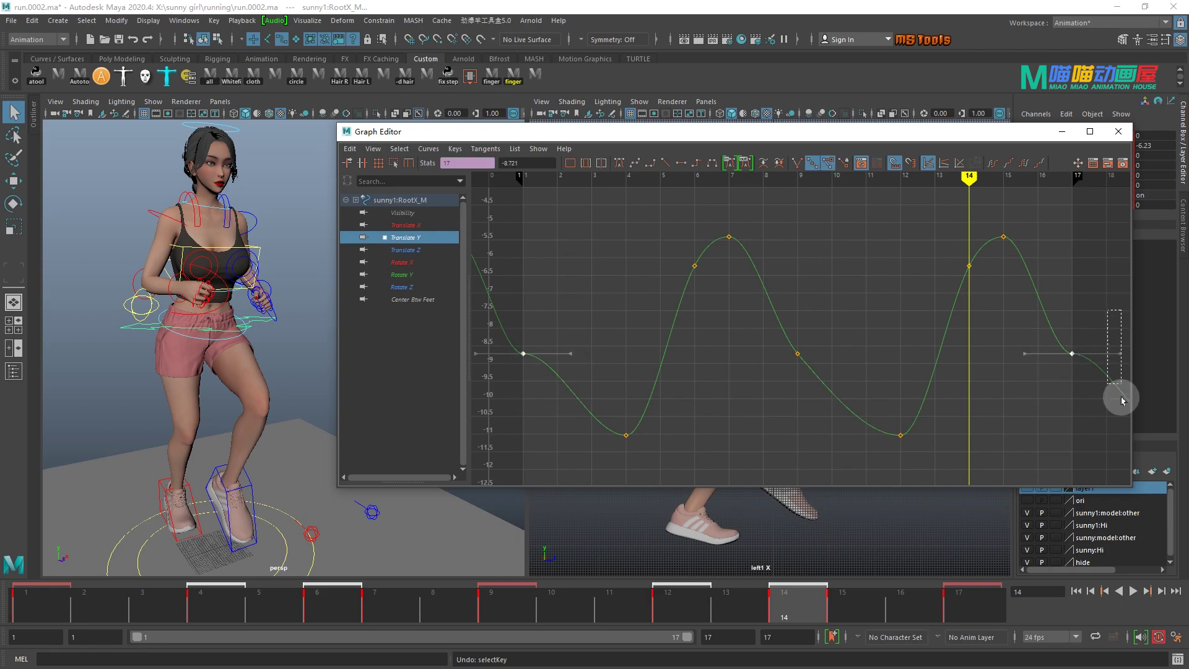
pyautogui.moveTo(619, 368); pyautogui.dragTo(595, 393, button='middle')
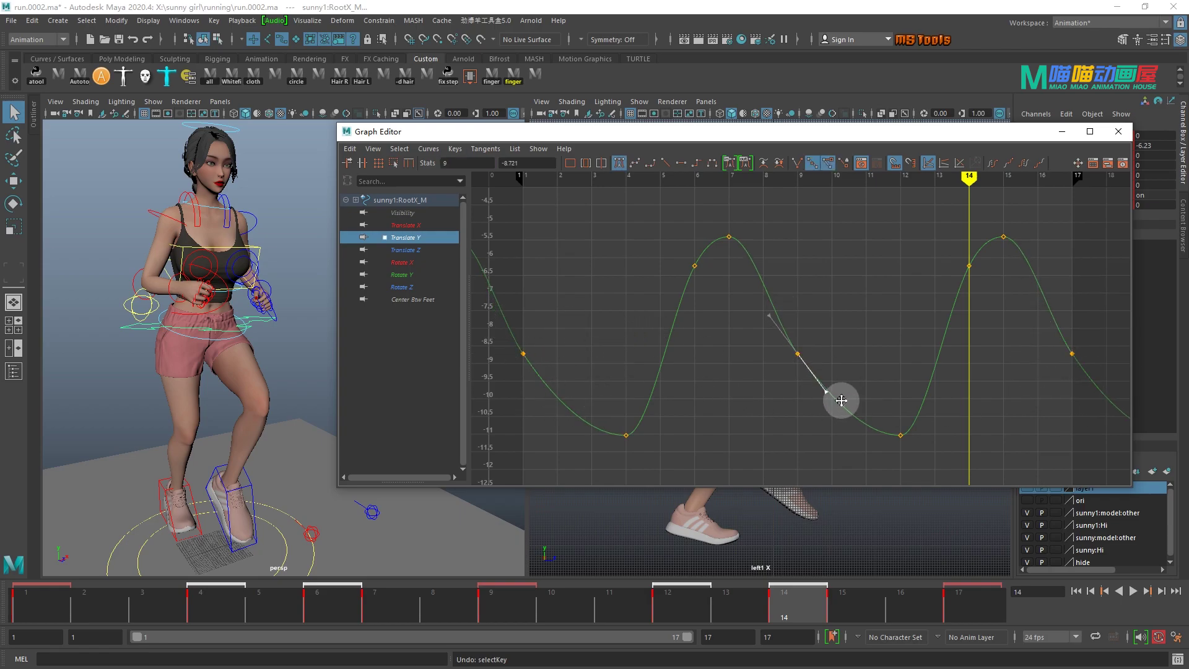
# - Slope the IKLeg_R Translate Y and Rotate X tangents at frames 1 and 17 to remove the flat spots at the loop
pyautogui.click(186, 489)
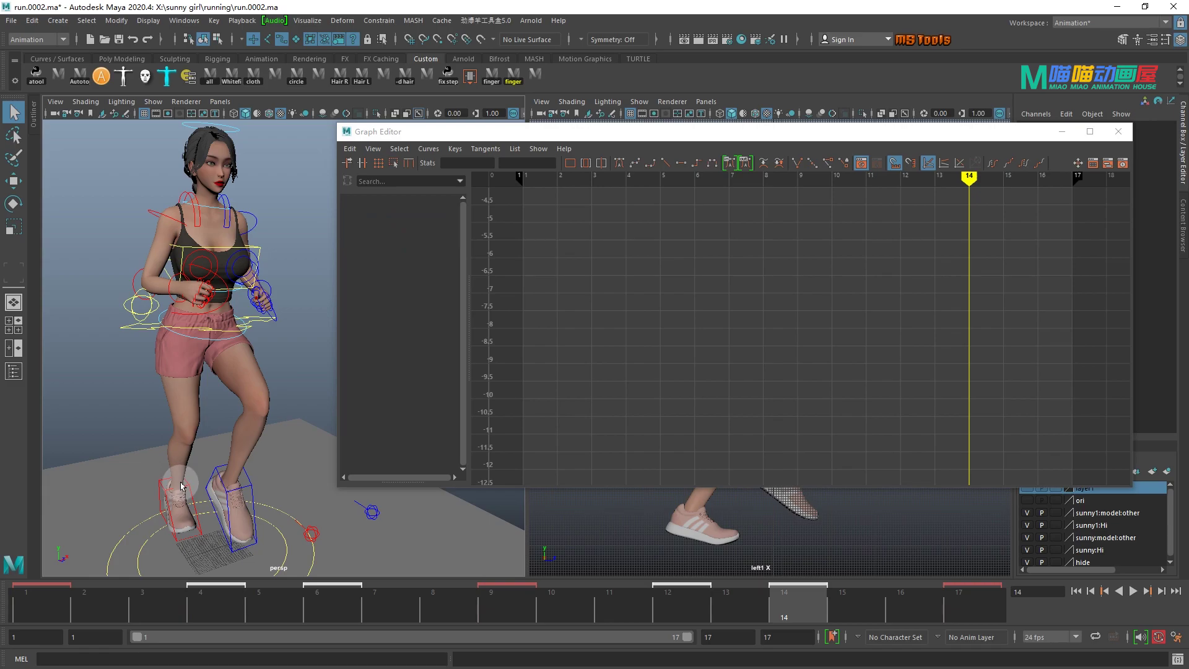
pyautogui.click(405, 237)
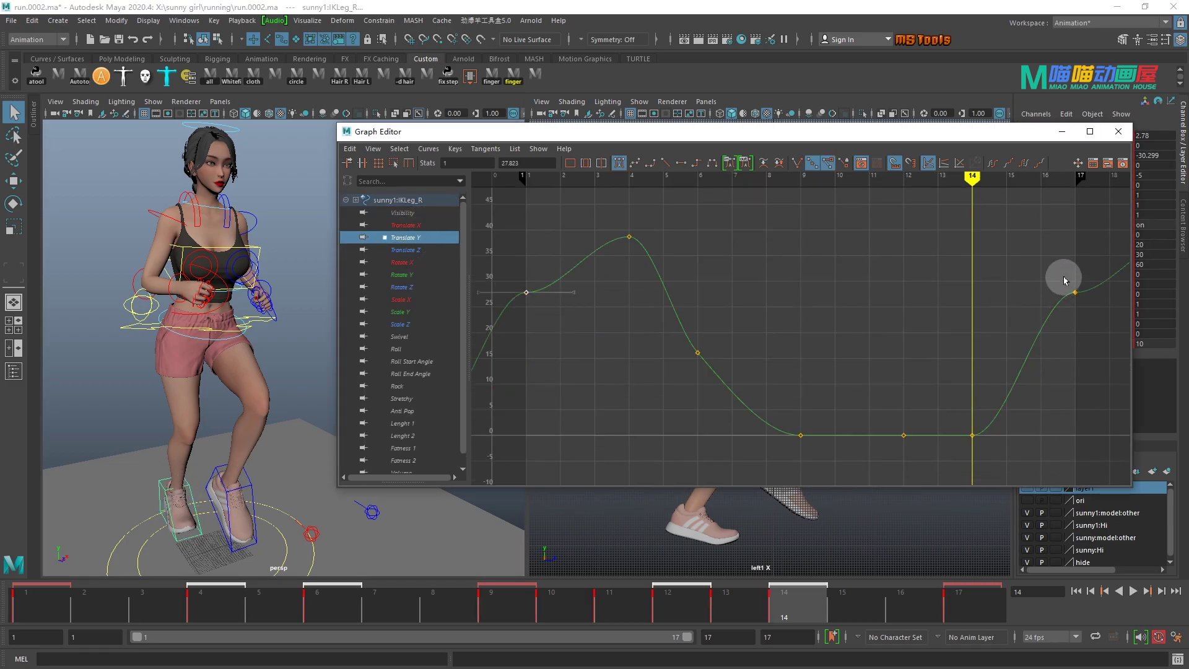
pyautogui.keyDown('shift'); pyautogui.moveTo(559, 370); pyautogui.dragTo(560, 372); pyautogui.keyUp('shift')
pyautogui.moveTo(581, 368); pyautogui.dragTo(597, 316, button='middle')
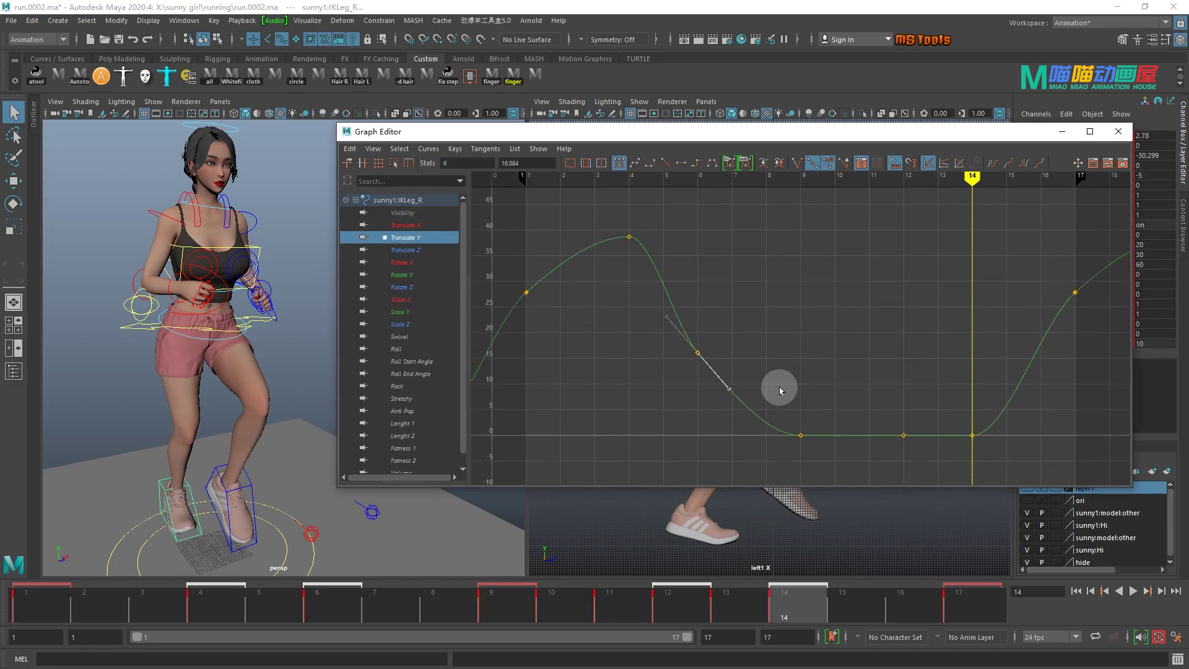
pyautogui.click(404, 249)
pyautogui.click(401, 262)
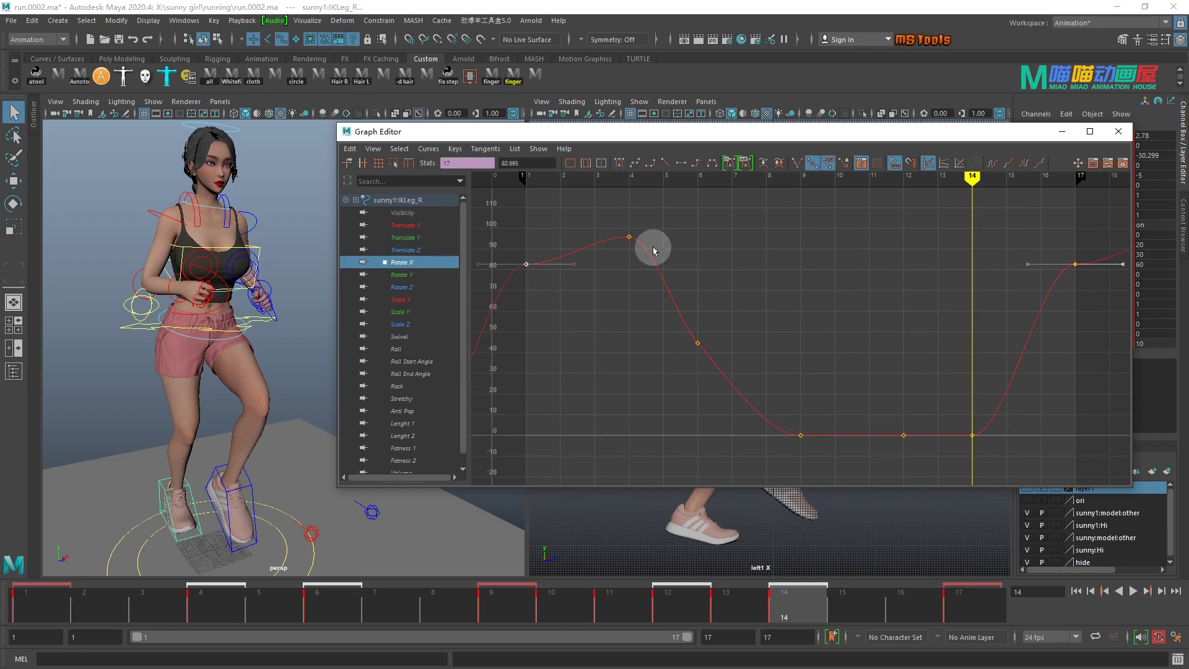
pyautogui.click(440, 275)
pyautogui.click(437, 287)
# - Examine the left foot control's translate and rotate curves for flat spots or breaks in the cycle
pyautogui.click(218, 515)
pyautogui.click(411, 253)
pyautogui.click(410, 237)
pyautogui.click(404, 262)
pyautogui.click(412, 297)
# - Examine the FKRoot_M Rotate X, Rotate Z, Translate X and Translate Z curves for a smooth loop
pyautogui.click(215, 391)
pyautogui.scroll(3, 215, 391)
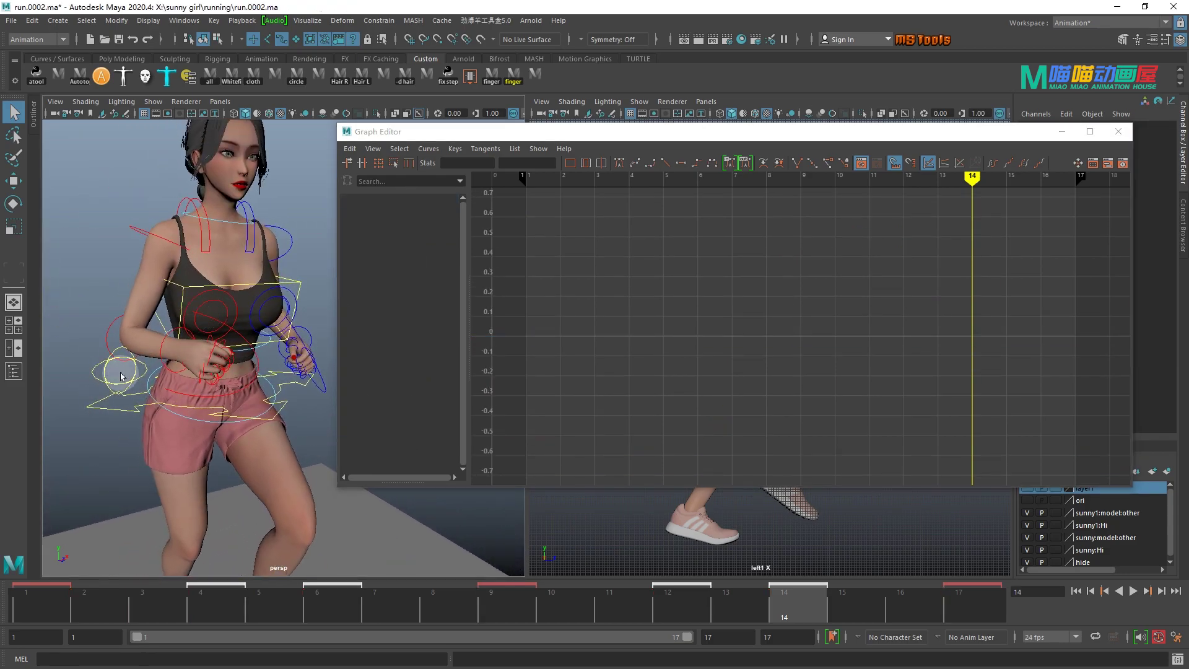
pyautogui.click(197, 423)
pyautogui.press('f')
pyautogui.click(425, 263)
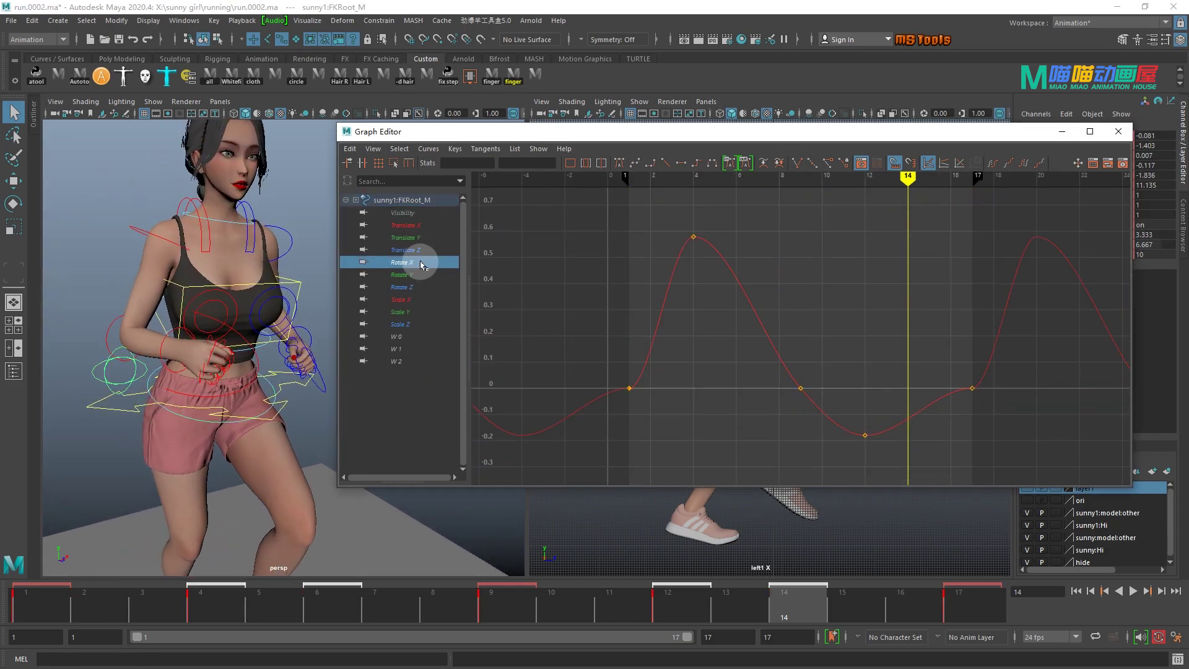
pyautogui.click(404, 250)
pyautogui.click(404, 225)
pyautogui.click(403, 287)
# - Smooth the FKSpine1_M Rotate Y curve by sloping its key tangent at frame 12, and check Rotate X
pyautogui.click(190, 406)
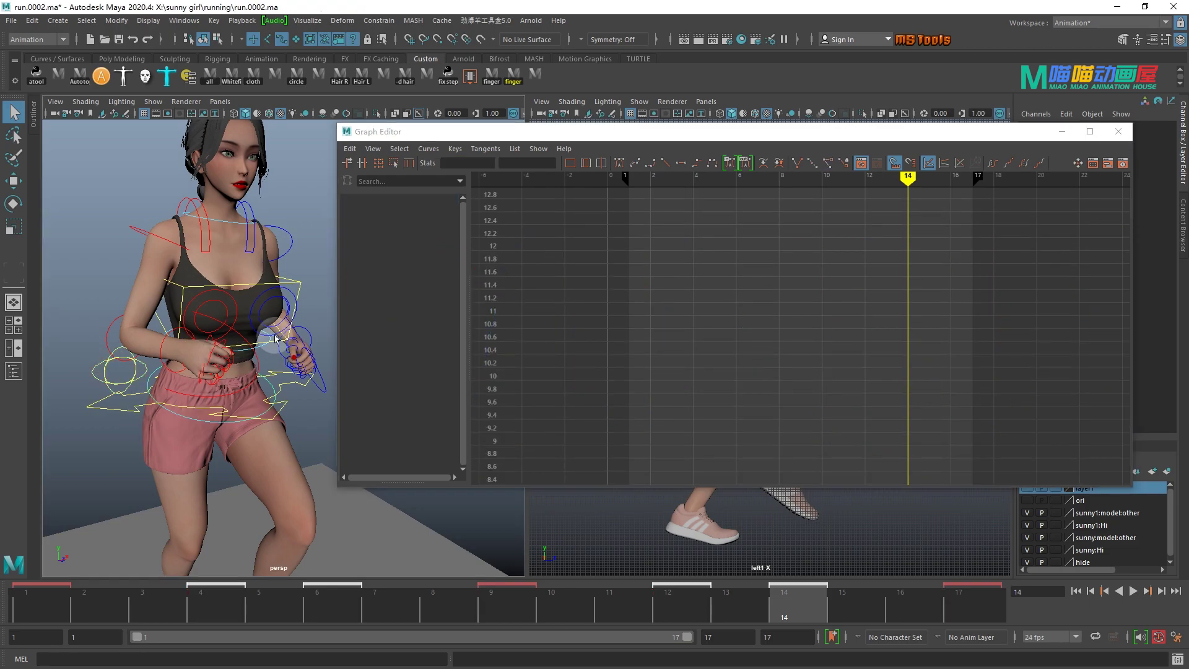
pyautogui.scroll(3, 275, 339)
pyautogui.click(252, 343)
pyautogui.click(406, 262)
pyautogui.click(411, 275)
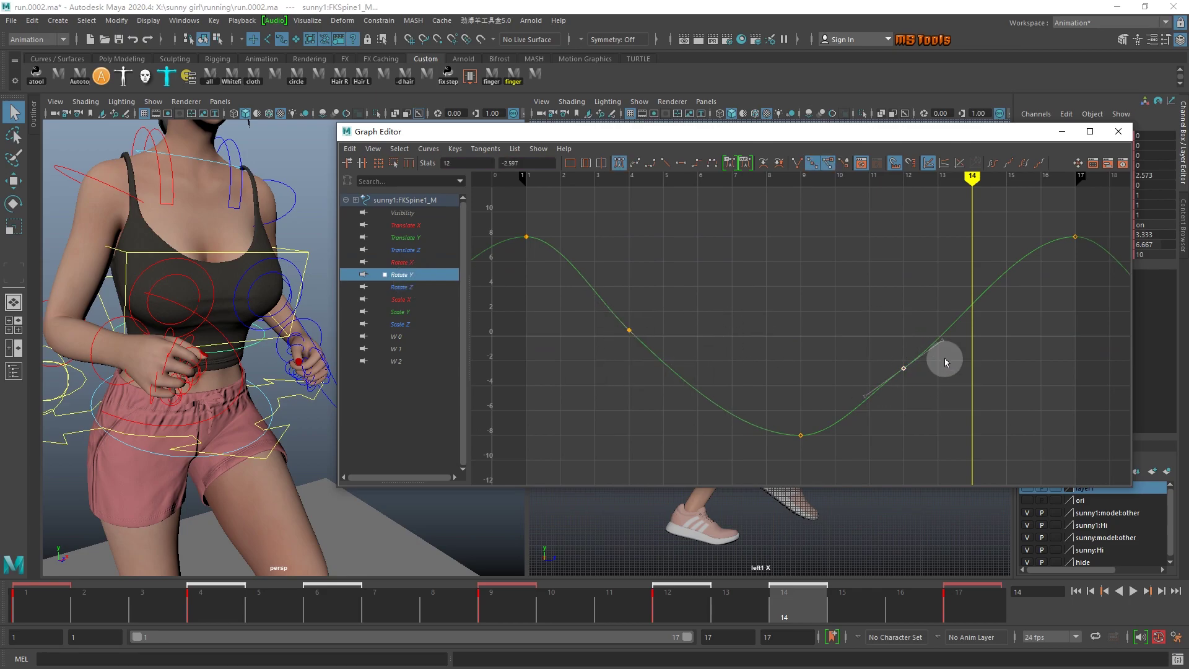
pyautogui.press('a')
pyautogui.click(427, 262)
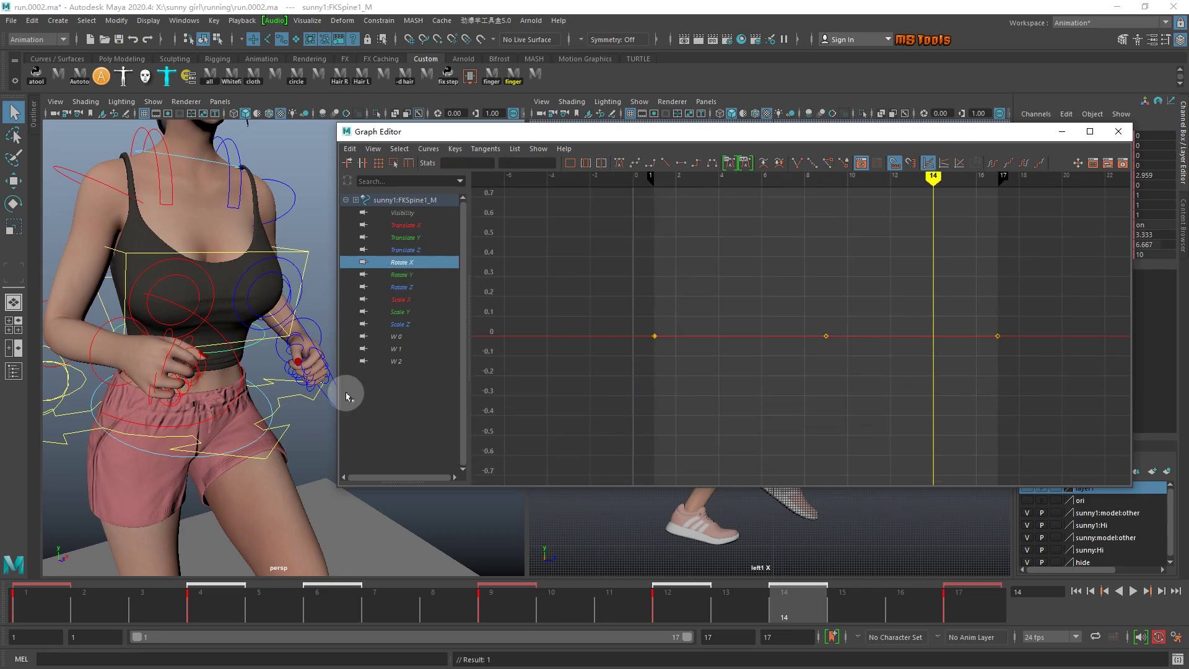
# - Slope the FKChest_M Rotate Y tangents at frames 1 and 17 for a continuous loop, and check its other curves
pyautogui.click(311, 256)
pyautogui.click(402, 262)
pyautogui.click(403, 274)
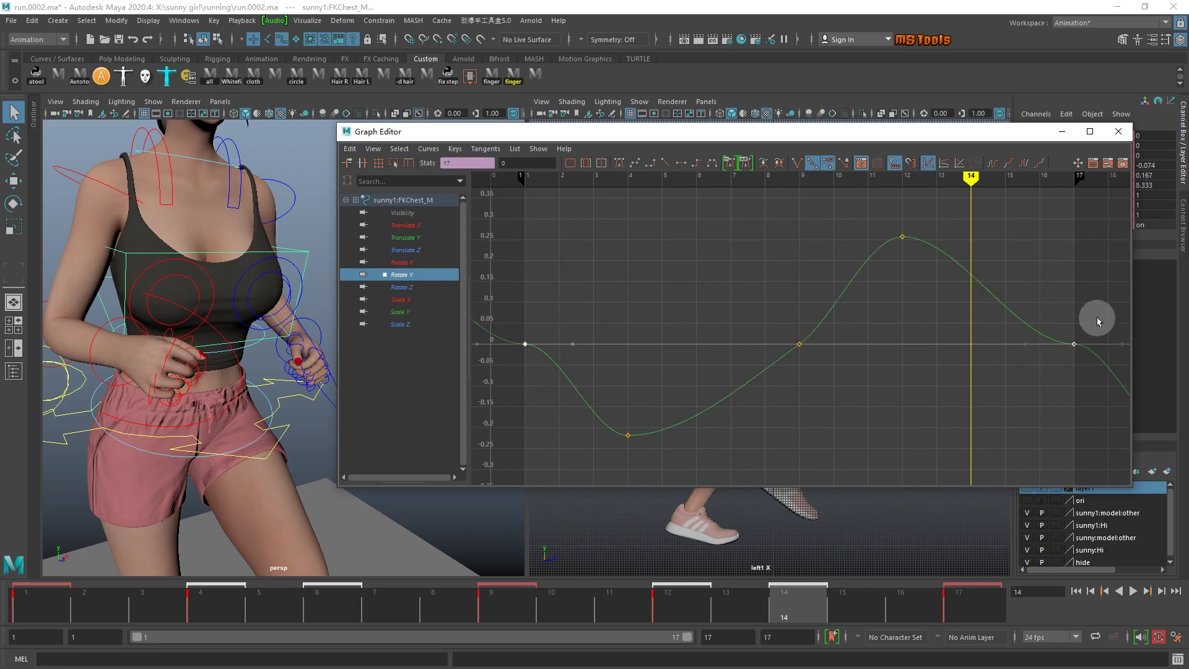
pyautogui.moveTo(547, 313); pyautogui.dragTo(657, 354, button='middle')
pyautogui.click(427, 262)
pyautogui.click(415, 286)
pyautogui.click(406, 237)
# - Adjust the FKScapula_R Rotate X and Rotate Z tangents at frames 1 and 17 so the curves pass smoothly through the loop
pyautogui.keyDown('alt'); pyautogui.moveTo(101, 222); pyautogui.dragTo(173, 238); pyautogui.keyUp('alt')
pyautogui.click(215, 181)
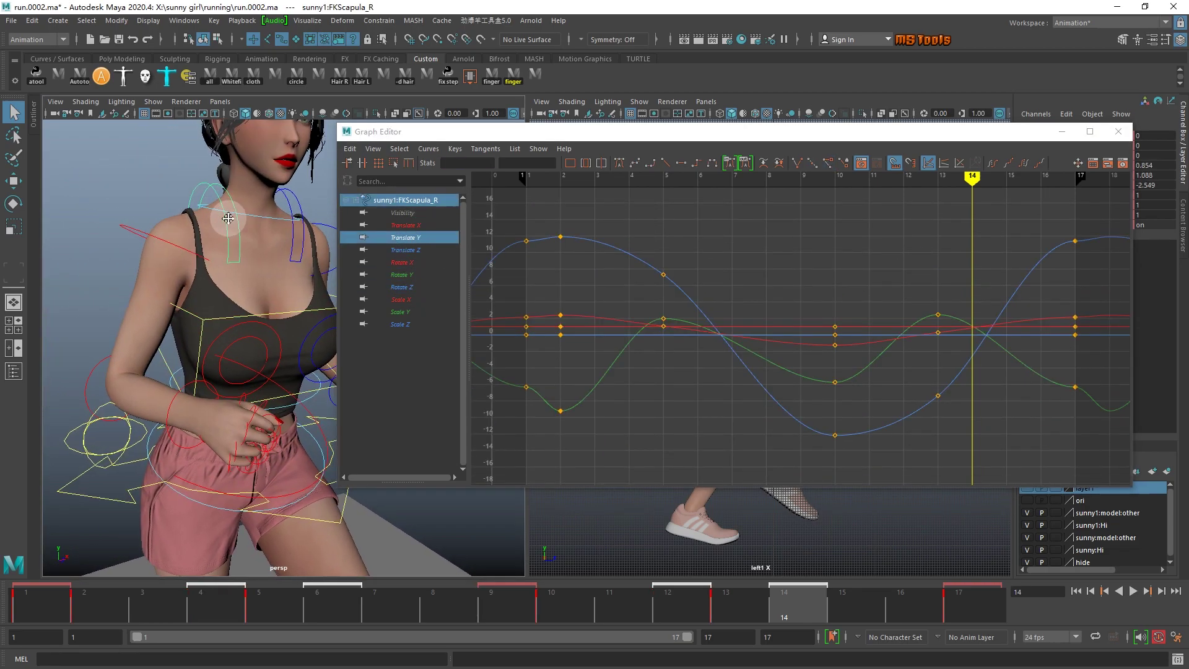
pyautogui.click(402, 262)
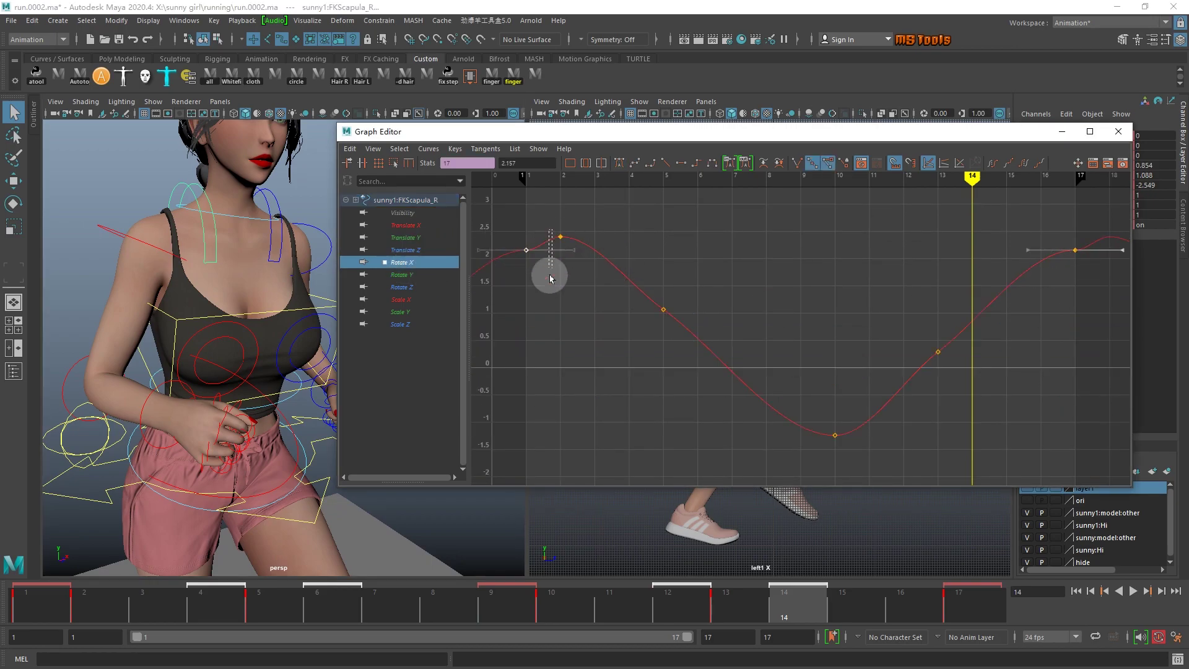
pyautogui.moveTo(751, 350); pyautogui.dragTo(798, 351, button='middle')
pyautogui.click(402, 274)
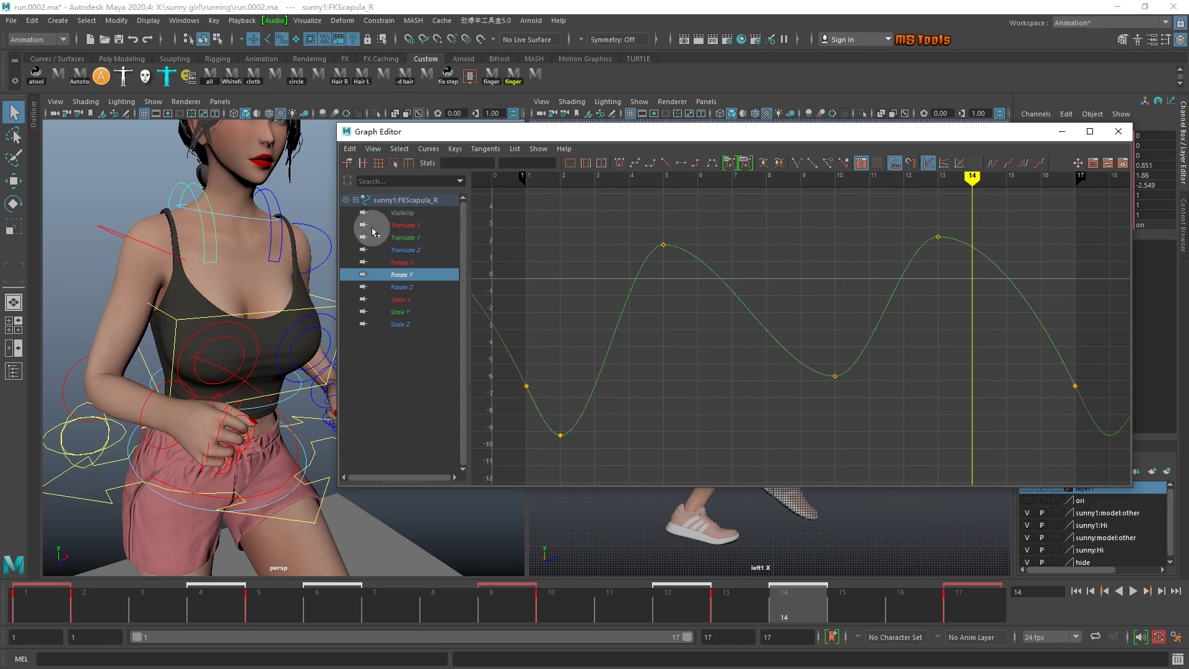
pyautogui.click(410, 287)
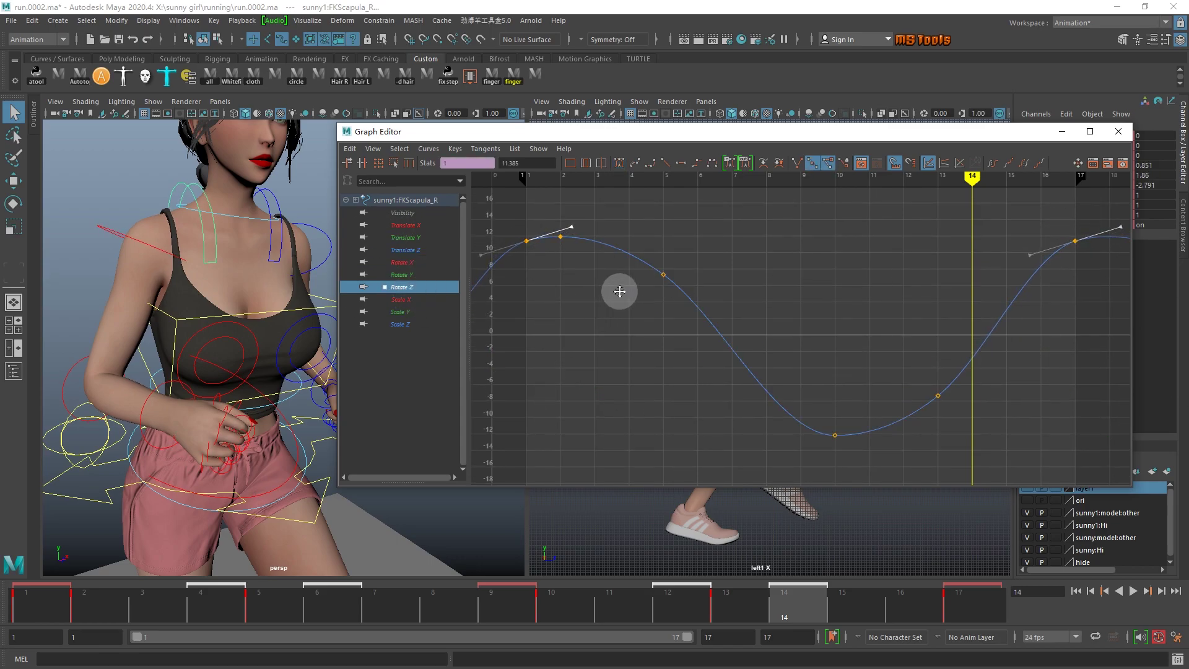
pyautogui.click(400, 262)
# - Examine the rotation curves of the right shoulder, elbow and wrist controls for smooth cycling
pyautogui.click(259, 316)
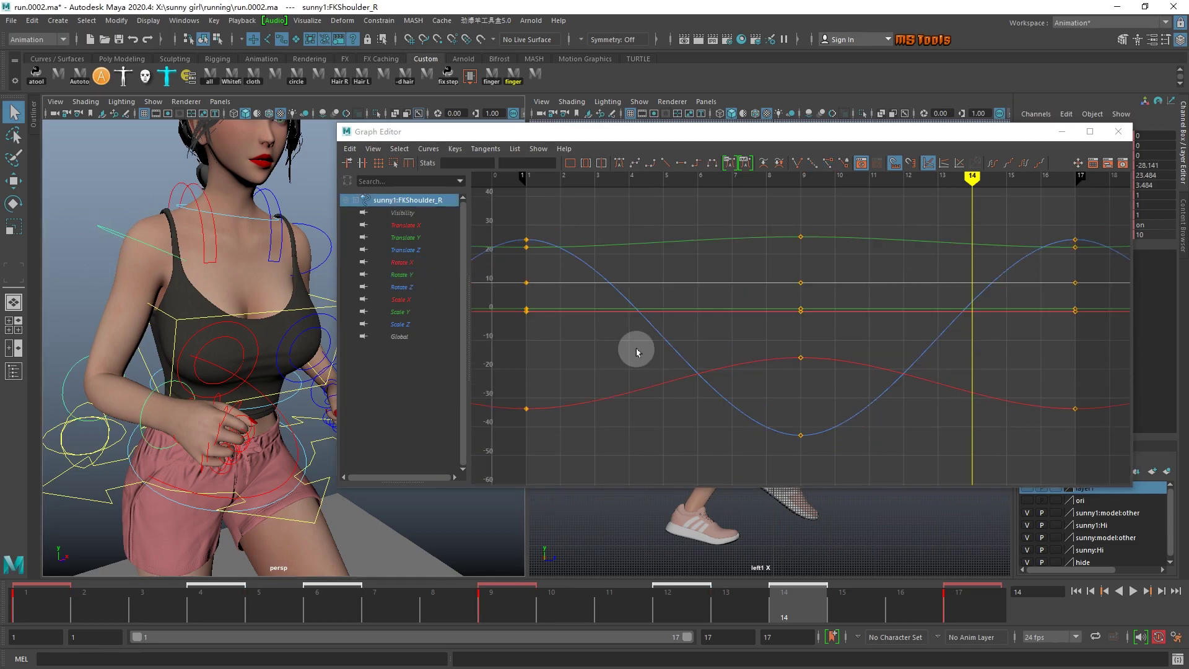
pyautogui.click(409, 262)
pyautogui.click(414, 277)
pyautogui.click(409, 291)
pyautogui.click(411, 276)
pyautogui.click(74, 370)
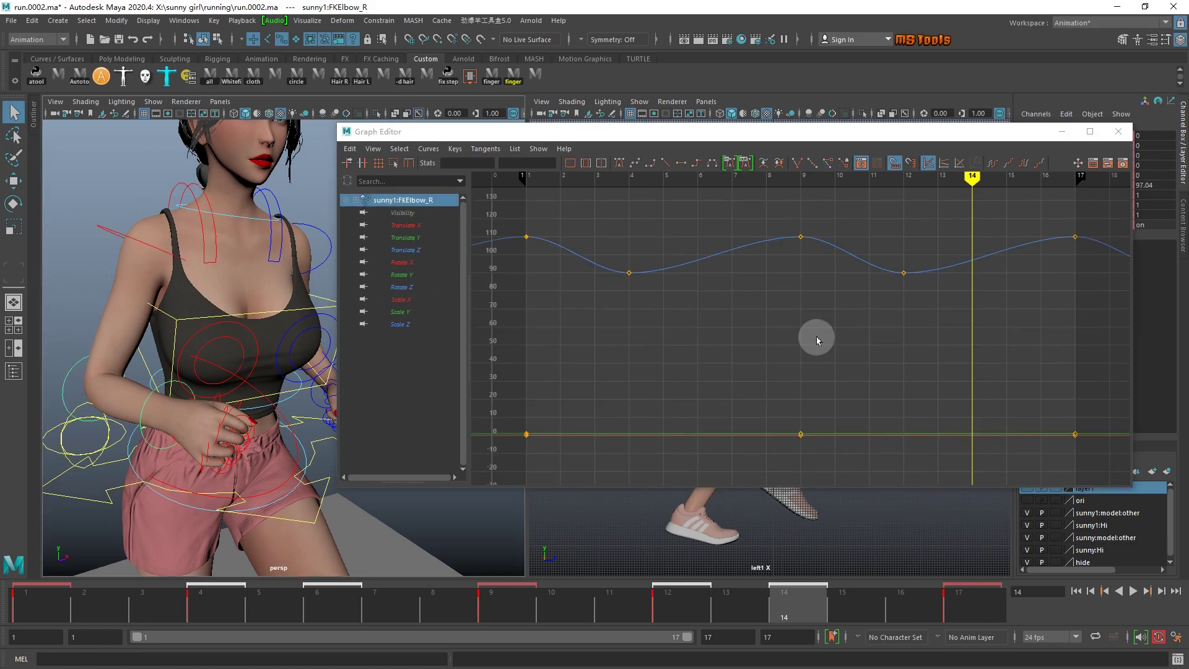
pyautogui.click(123, 406)
pyautogui.click(411, 274)
pyautogui.click(400, 287)
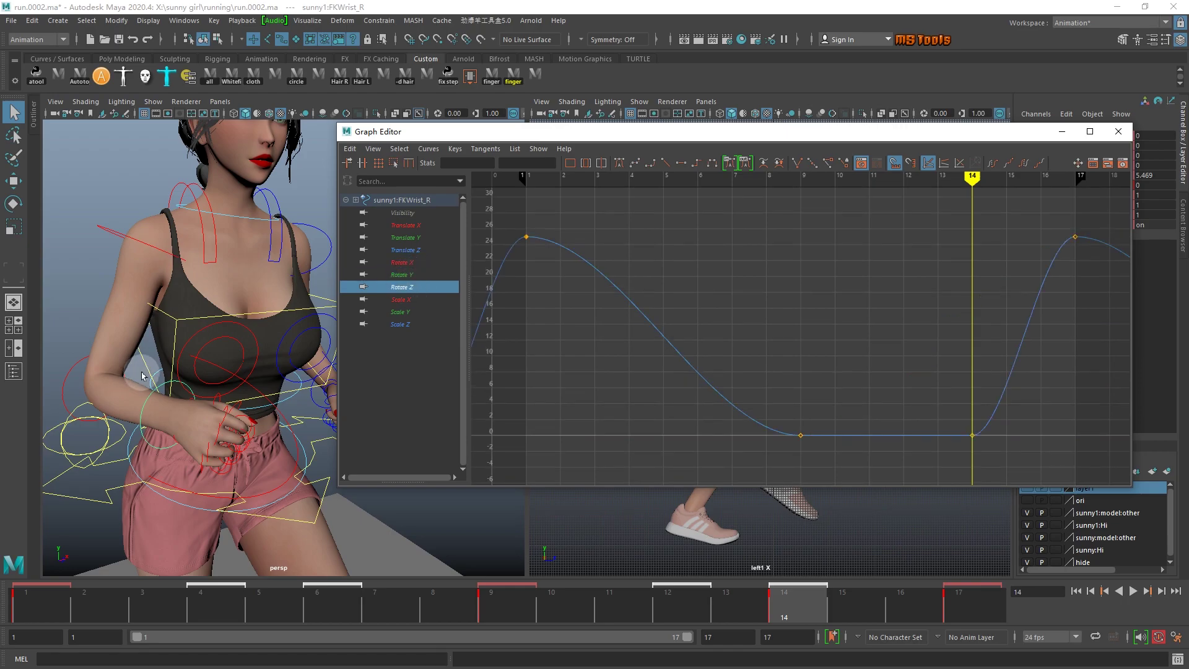
# - Adjust the FKScapula_L Rotate Y tangents at the loop's start and end keys
pyautogui.click(301, 205)
pyautogui.moveTo(513, 271); pyautogui.dragTo(542, 322)
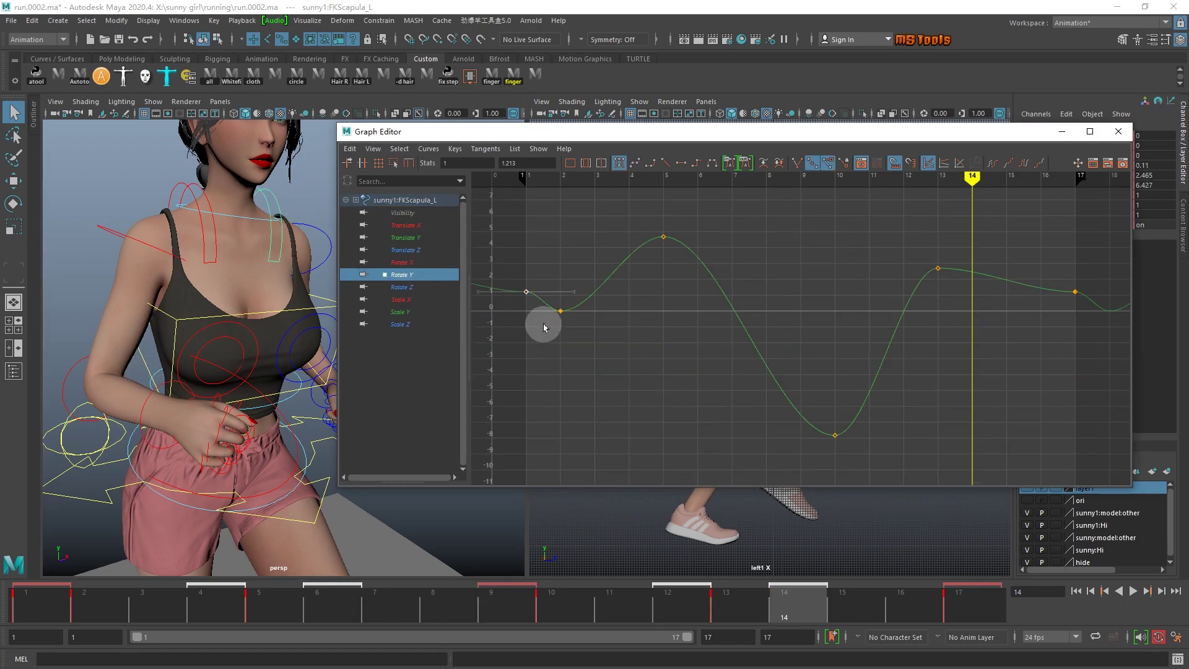
pyautogui.click(305, 221)
pyautogui.click(410, 276)
# - Examine the rotation curves of the left shoulder, elbow and wrist controls for smooth cycling
pyautogui.keyDown('alt'); pyautogui.moveTo(266, 321); pyautogui.dragTo(155, 323); pyautogui.keyUp('alt')
pyautogui.click(294, 366)
pyautogui.keyDown('alt'); pyautogui.moveTo(619, 338); pyautogui.dragTo(620, 369, button='middle'); pyautogui.keyUp('alt')
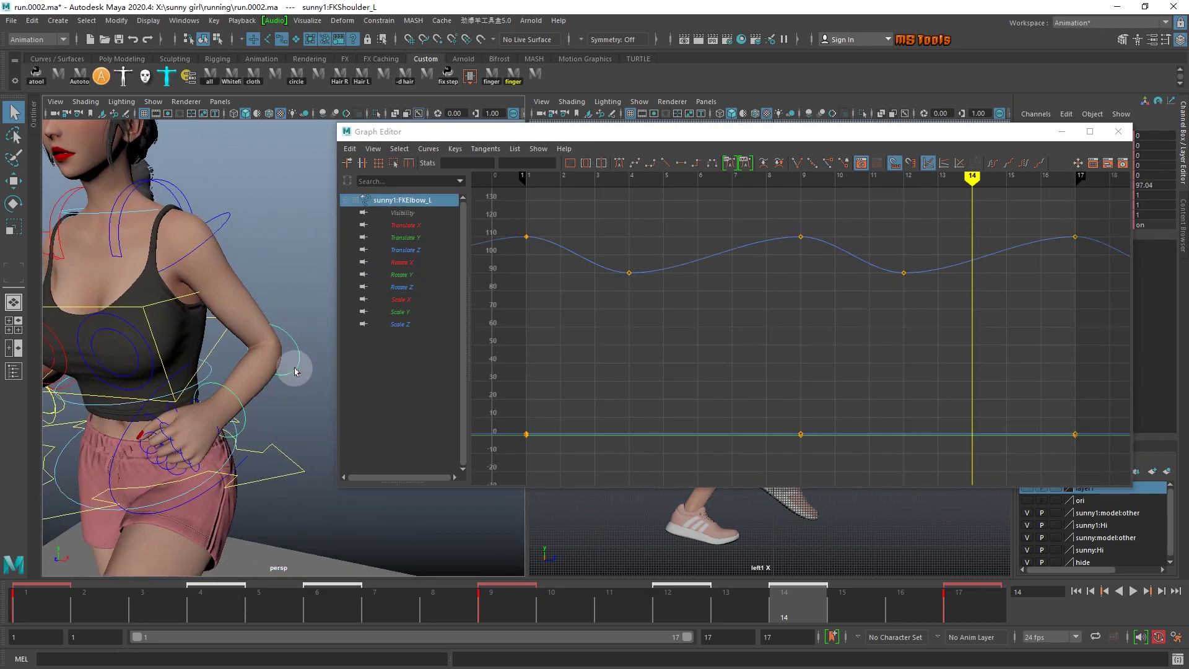
pyautogui.click(192, 406)
pyautogui.click(414, 262)
pyautogui.click(417, 275)
pyautogui.click(419, 288)
# - Smooth the FKNeck_M Rotate Z curve by sloping its tangents at frames 4 and 12
pyautogui.keyDown('alt'); pyautogui.moveTo(124, 325); pyautogui.dragTo(211, 235); pyautogui.keyUp('alt')
pyautogui.keyDown('alt'); pyautogui.moveTo(208, 223); pyautogui.dragTo(207, 324, button='middle'); pyautogui.keyUp('alt')
pyautogui.click(203, 342)
pyautogui.click(412, 262)
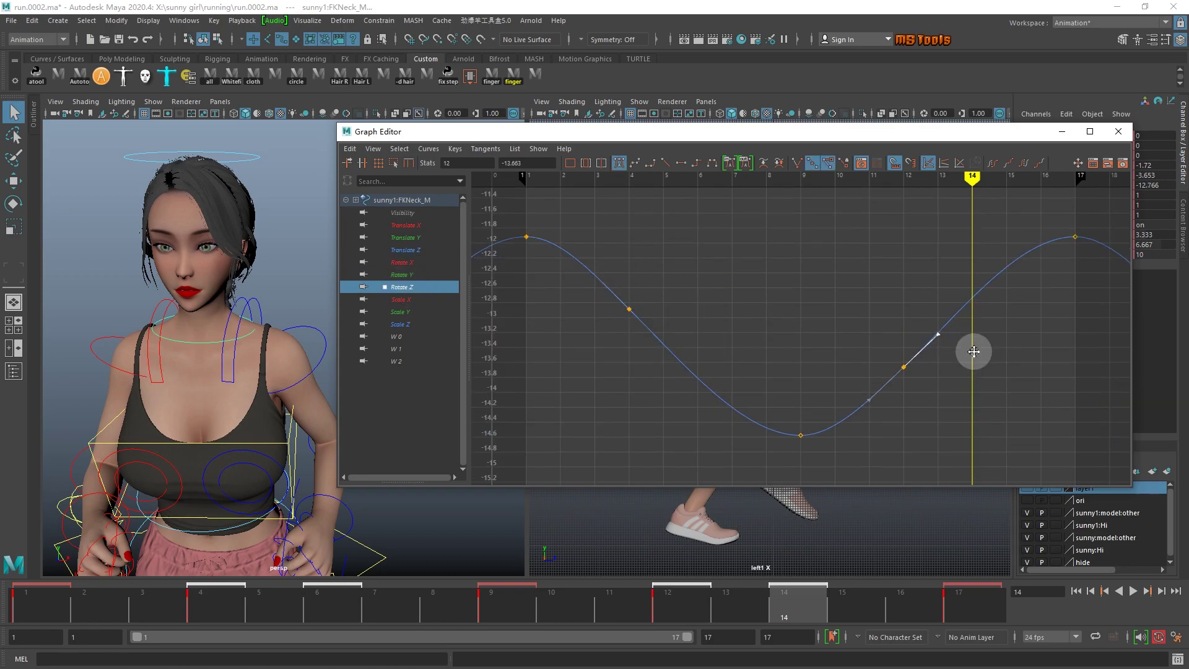
# - Smooth the FKHead_M Rotate X, Rotate Y and Rotate Z curves by sloping the tangents of their frame 4 and 12 keys
pyautogui.click(255, 155)
pyautogui.click(406, 237)
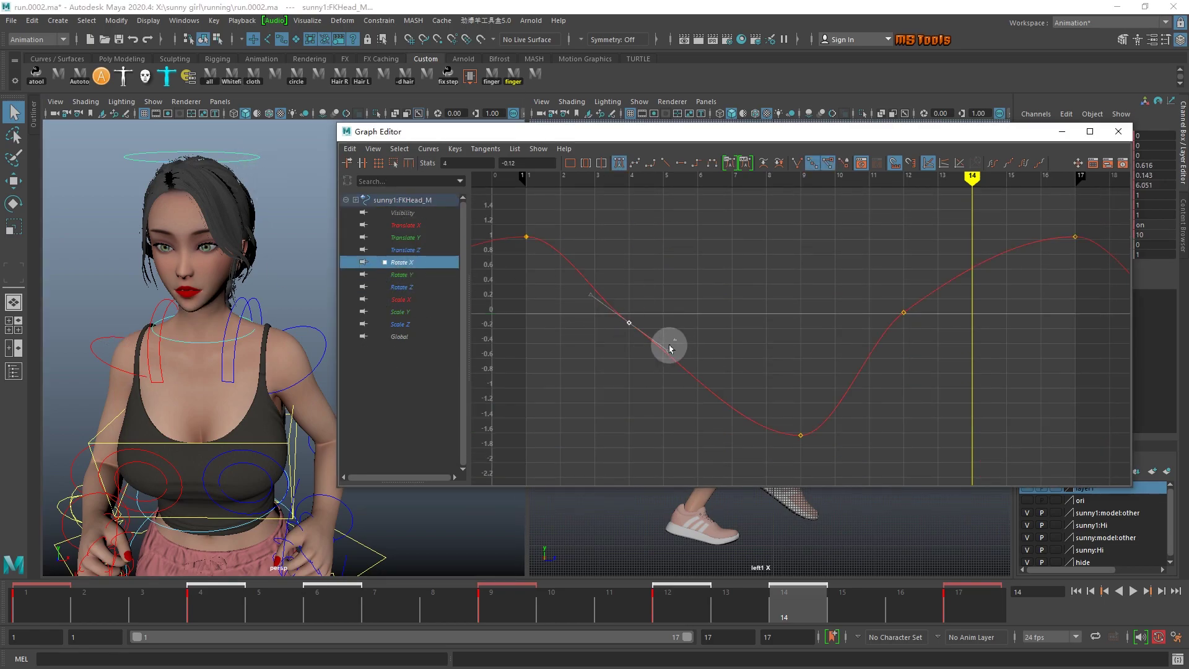
pyautogui.keyDown('alt'); pyautogui.moveTo(858, 278); pyautogui.dragTo(738, 297, button='right'); pyautogui.keyUp('alt')
pyautogui.click(404, 274)
pyautogui.moveTo(589, 367); pyautogui.dragTo(640, 423)
pyautogui.keyDown('alt'); pyautogui.moveTo(640, 424); pyautogui.dragTo(646, 397, button='middle'); pyautogui.keyUp('alt')
pyautogui.keyDown('shift'); pyautogui.moveTo(933, 337); pyautogui.dragTo(1000, 404); pyautogui.keyUp('shift')
pyautogui.click(404, 287)
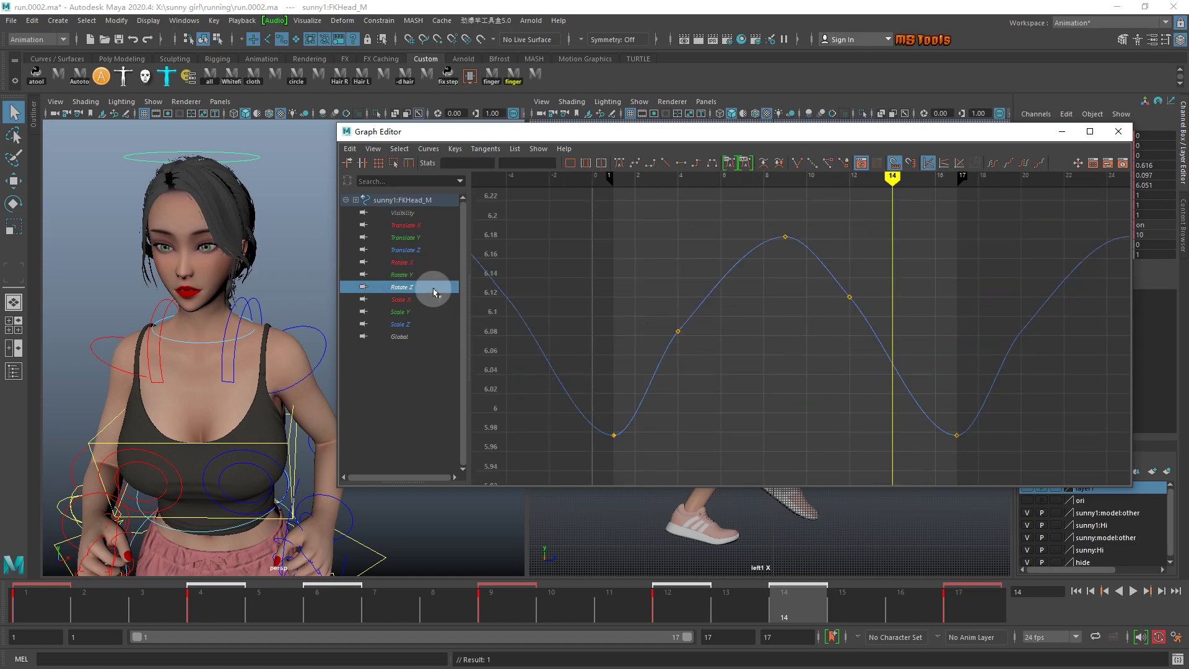
pyautogui.keyDown('alt'); pyautogui.moveTo(723, 325); pyautogui.dragTo(707, 361, button='middle'); pyautogui.keyUp('alt')
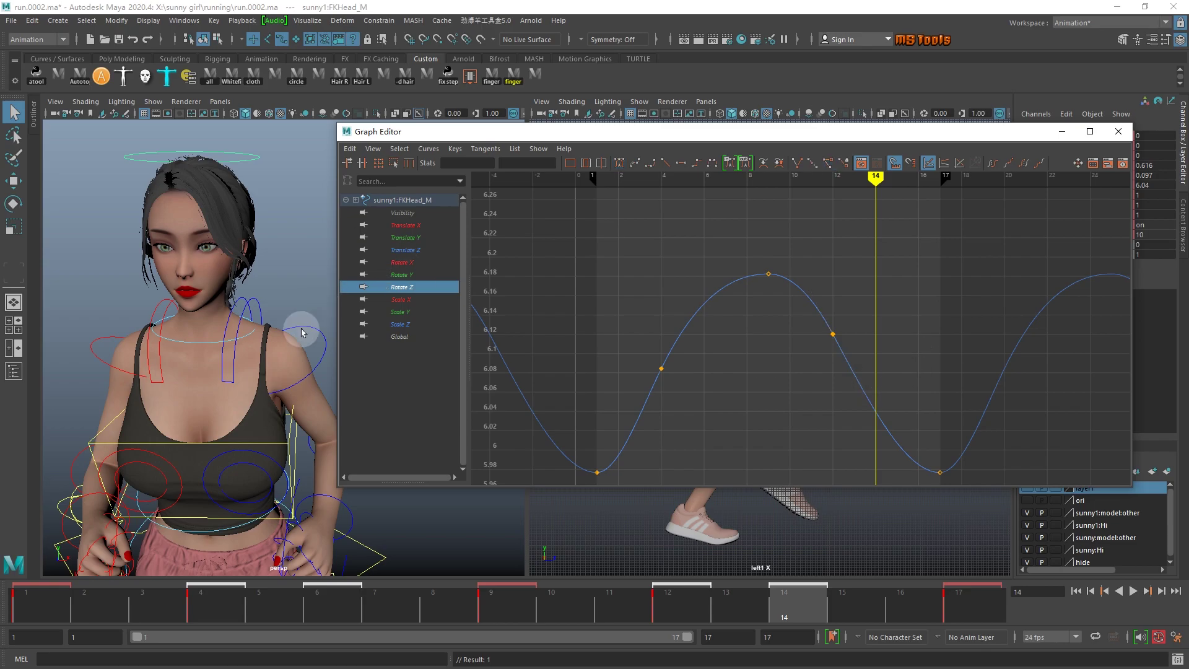
# - Switch the curve display to the normalized view and show all of the RootX_M curves
pyautogui.keyDown('alt'); pyautogui.moveTo(236, 303); pyautogui.dragTo(242, 185, button='middle'); pyautogui.keyUp('alt')
pyautogui.keyDown('alt'); pyautogui.moveTo(180, 322); pyautogui.dragTo(309, 335); pyautogui.keyUp('alt')
pyautogui.moveTo(93, 282); pyautogui.dragTo(113, 310)
pyautogui.scroll(-5, 804, 338)
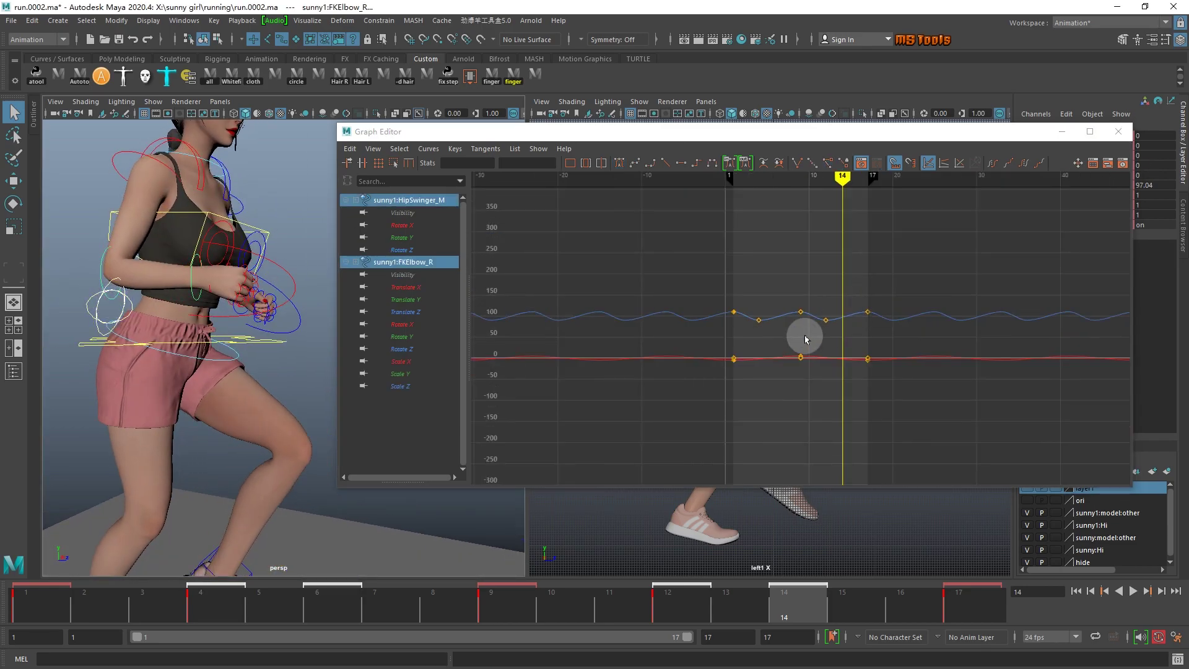
pyautogui.press('3')
pyautogui.press('a')
pyautogui.click(260, 340)
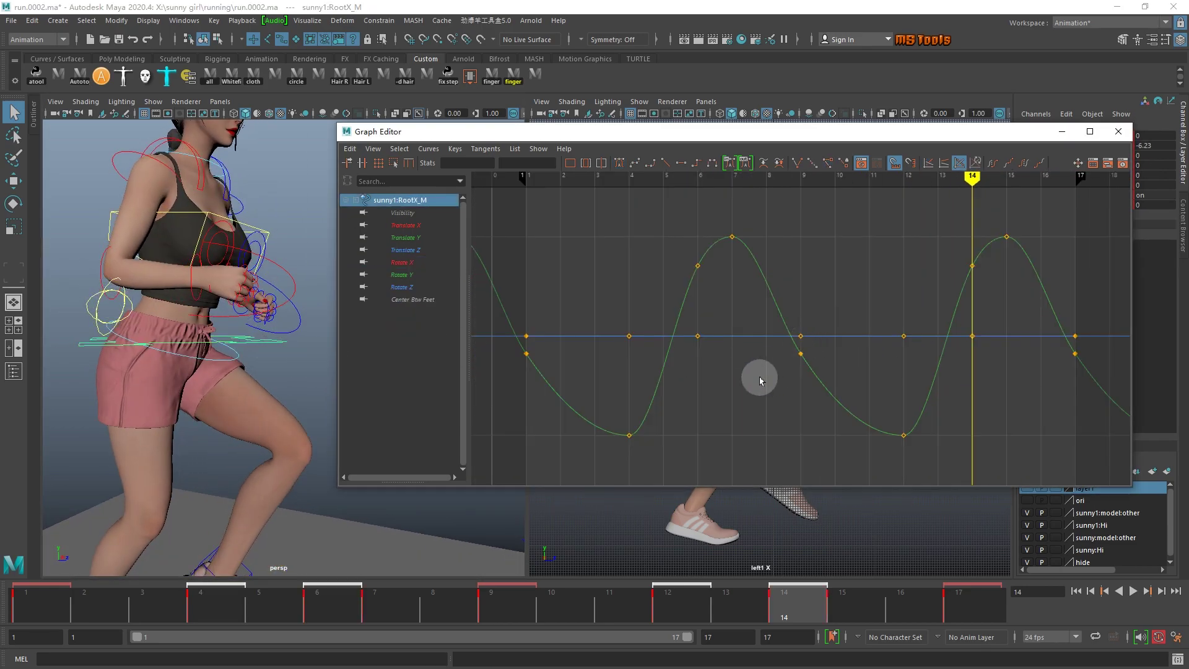
# - Smooth the IKLeg_L Translate Z curve by sloping its key tangent at frame 14
pyautogui.keyDown('alt'); pyautogui.moveTo(287, 526); pyautogui.dragTo(287, 446, button='middle'); pyautogui.keyUp('alt')
pyautogui.click(266, 427)
pyautogui.scroll(2, 762, 377)
pyautogui.scroll(-2, 865, 377)
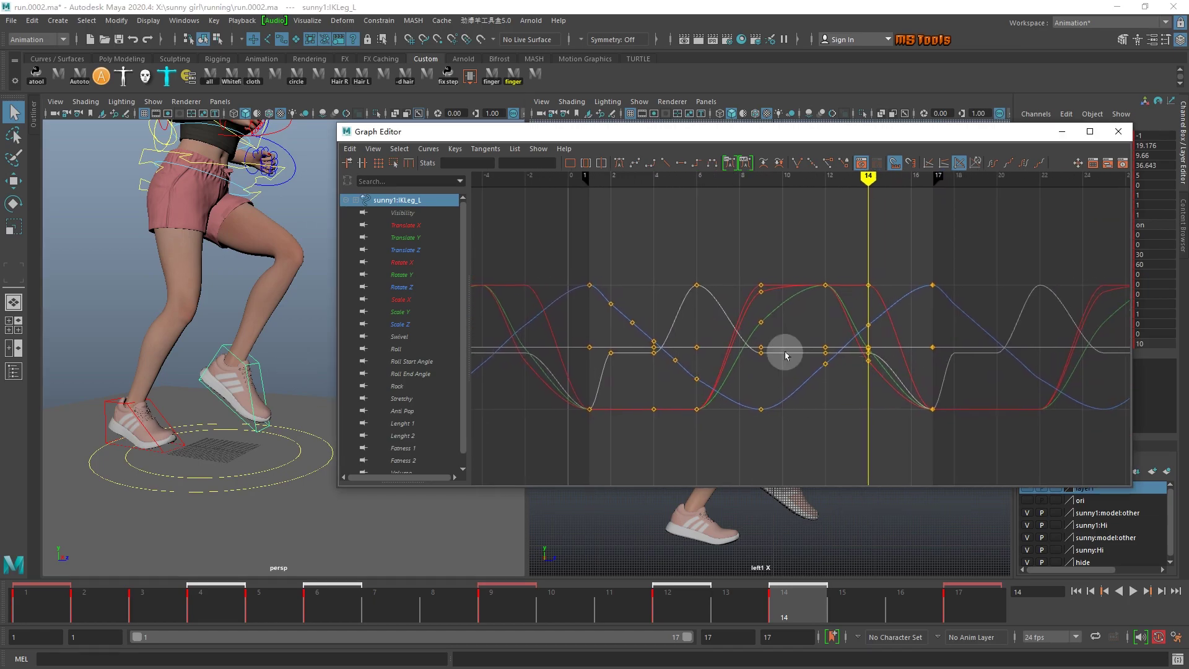
pyautogui.click(405, 249)
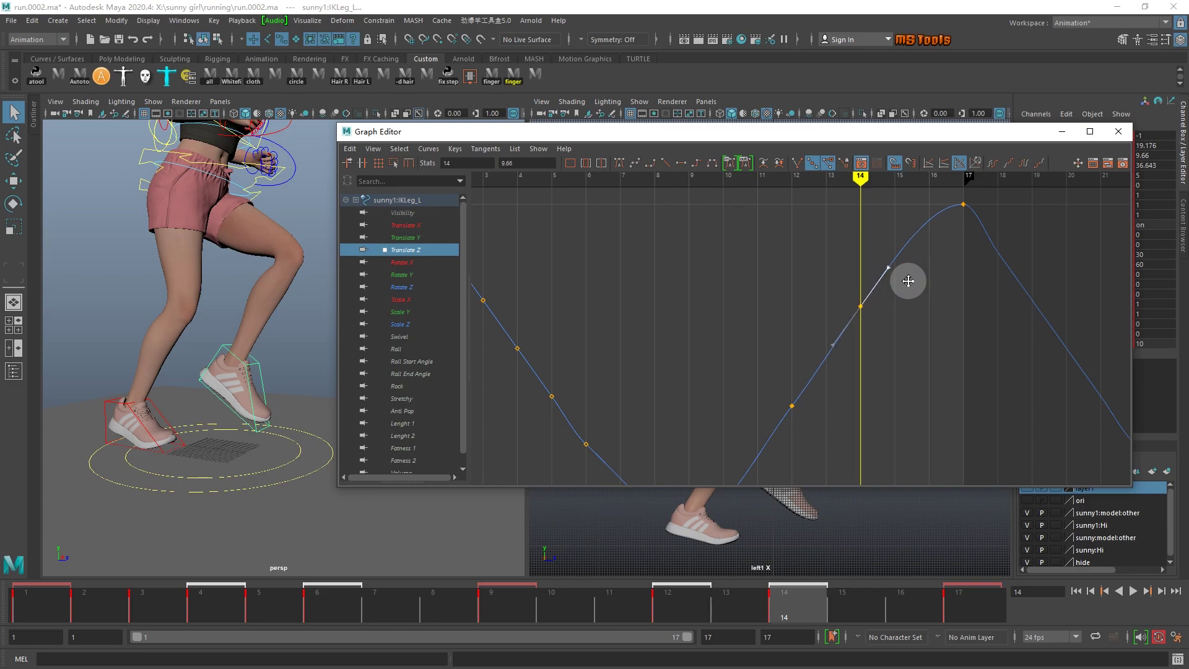
pyautogui.keyDown('alt'); pyautogui.moveTo(907, 281); pyautogui.dragTo(797, 416, button='middle'); pyautogui.keyUp('alt')
pyautogui.scroll(-3, 805, 412)
# - Examine the IKLeg_R Translate Y and Rotate X curves in the normalized view
pyautogui.click(124, 403)
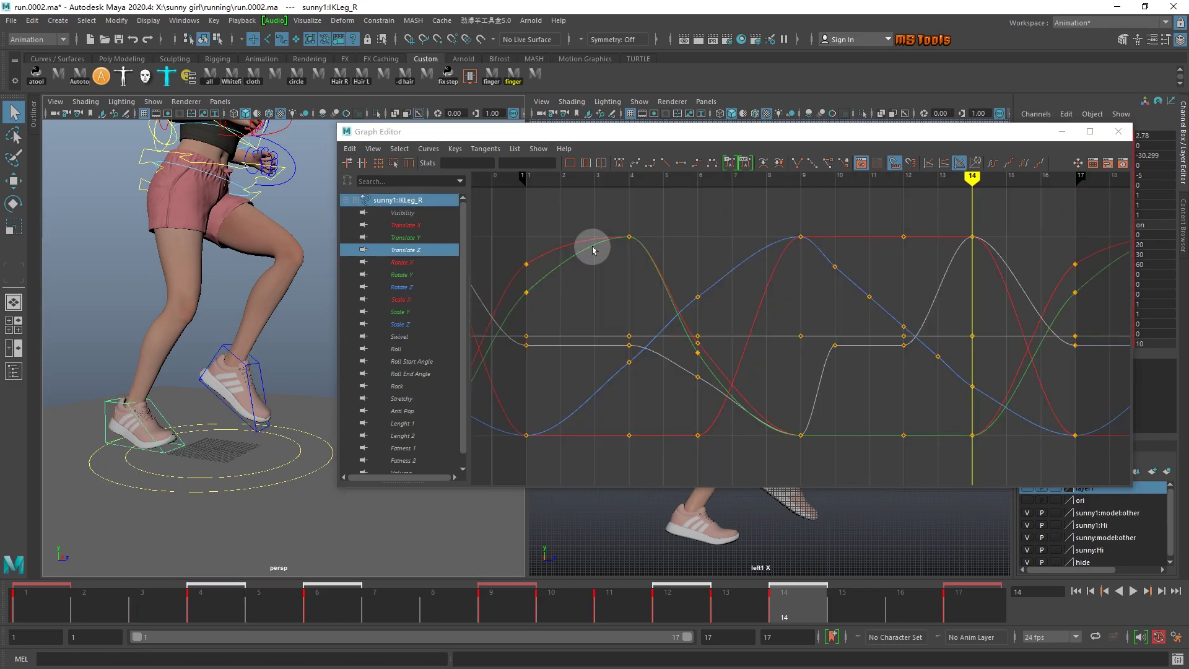
pyautogui.click(405, 237)
pyautogui.click(408, 266)
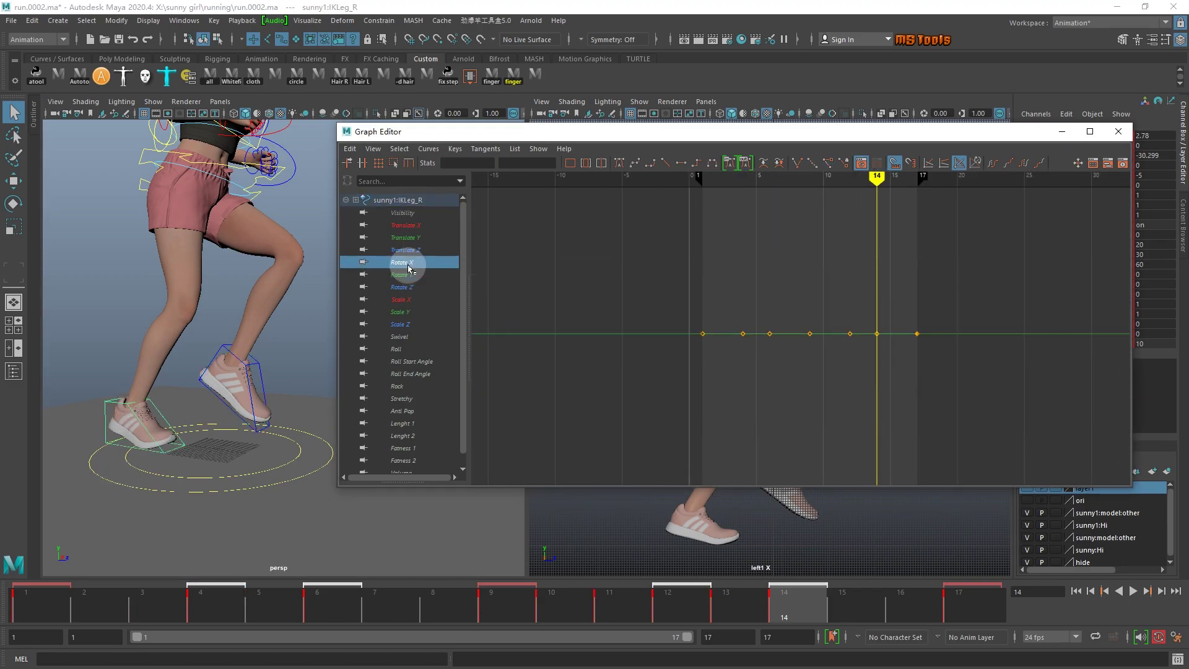
# - Close the Graph Editor and hide the rig's control curves in the perspective view
pyautogui.click(1118, 131)
pyautogui.scroll(-3, 483, 315)
pyautogui.keyDown('alt'); pyautogui.moveTo(483, 314); pyautogui.dragTo(306, 323); pyautogui.keyUp('alt')
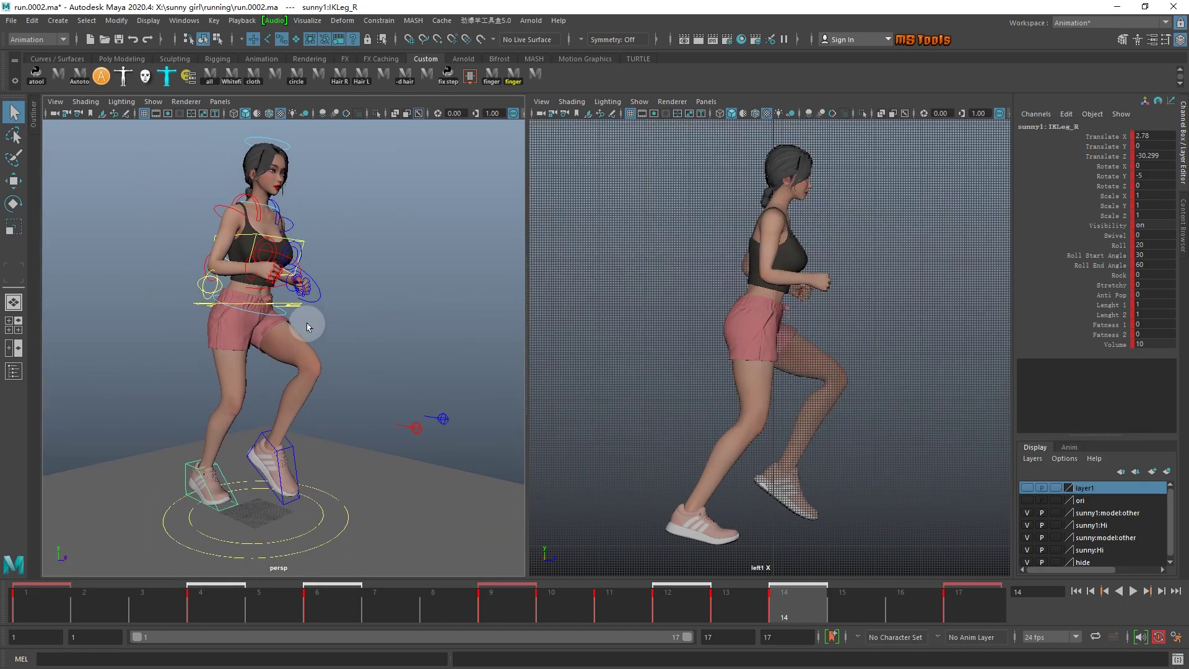
pyautogui.click(153, 101)
pyautogui.click(186, 178)
# - Scrub through the cycle, set the playback range to end at frame 16 and start a playblast
pyautogui.click(85, 613)
pyautogui.moveTo(85, 613); pyautogui.dragTo(946, 619)
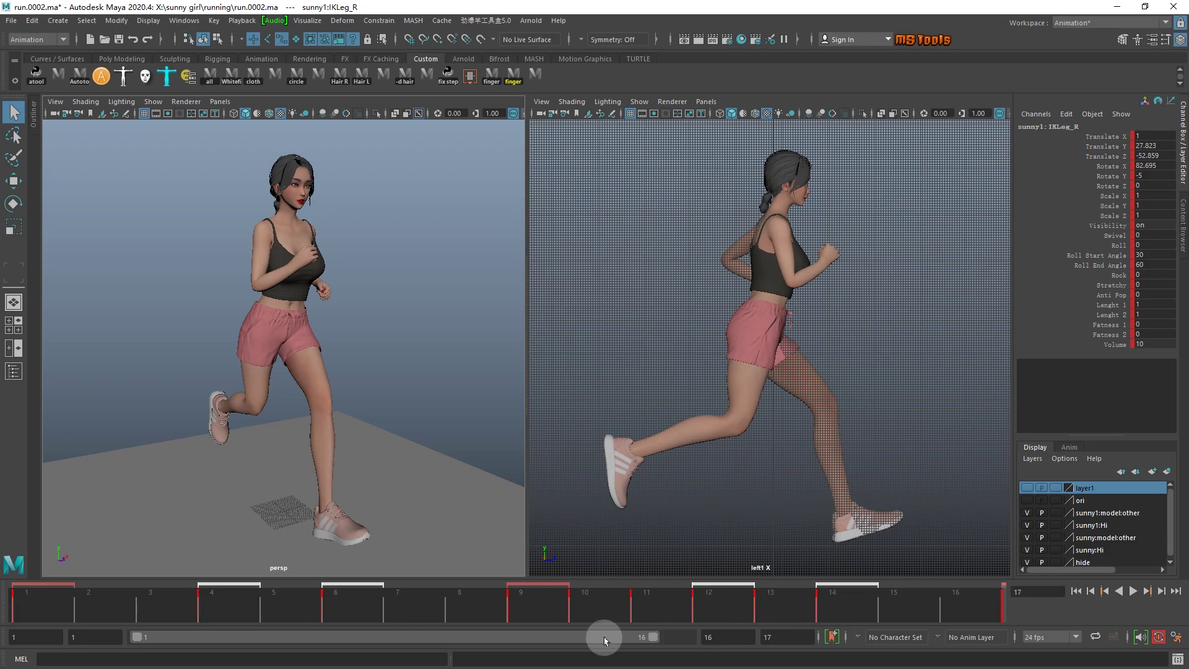
pyautogui.rightClick(594, 618)
pyautogui.click(619, 609)
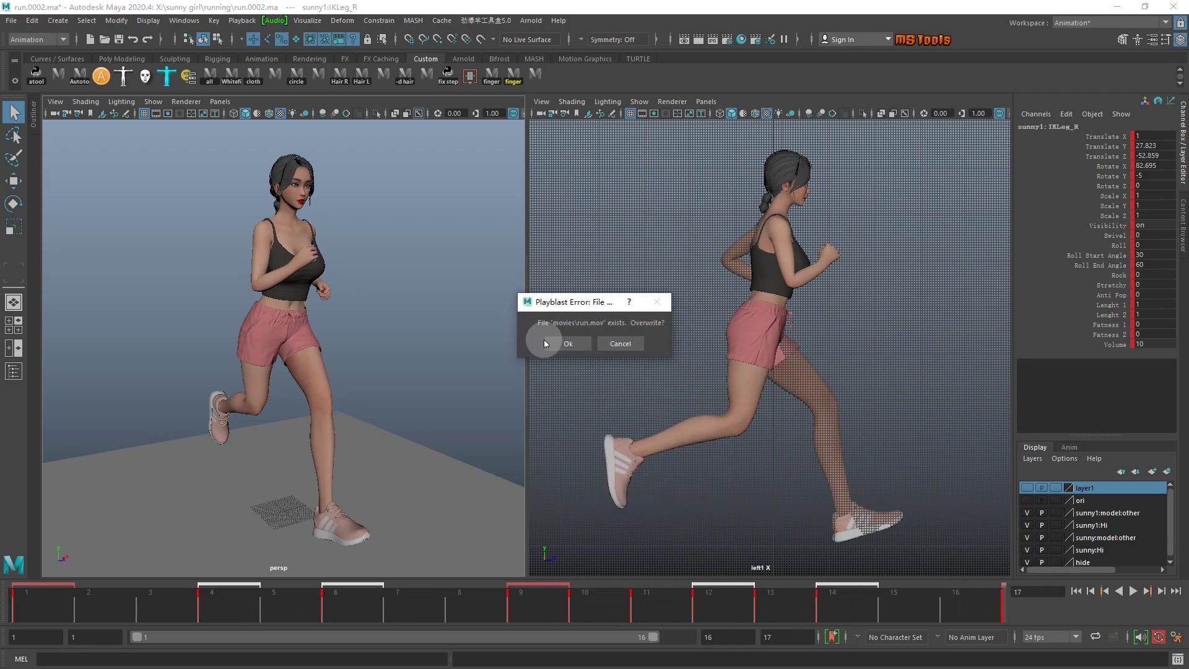